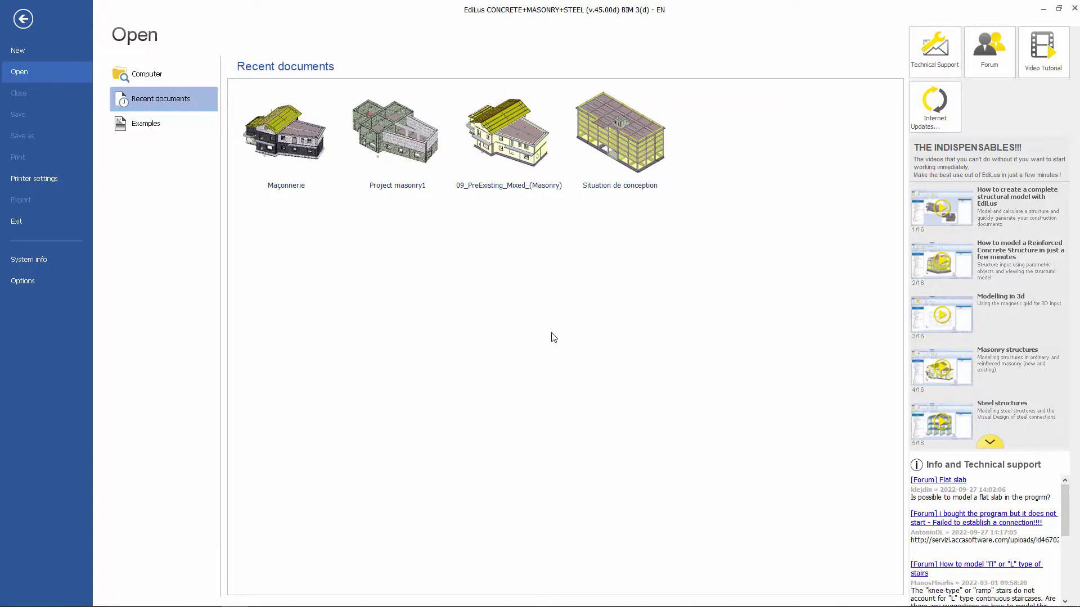
# - Create a new document for a building in Steel, keeping the Eurocodes code and the NA-Europe annex
pyautogui.click(25, 50)
pyautogui.click(152, 139)
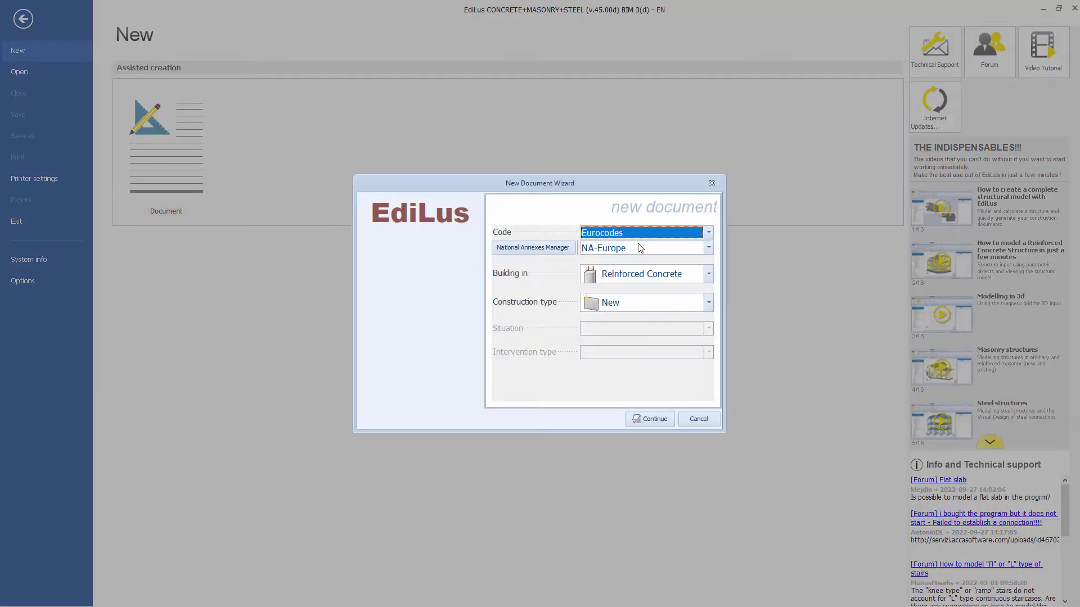
pyautogui.click(689, 274)
pyautogui.click(675, 355)
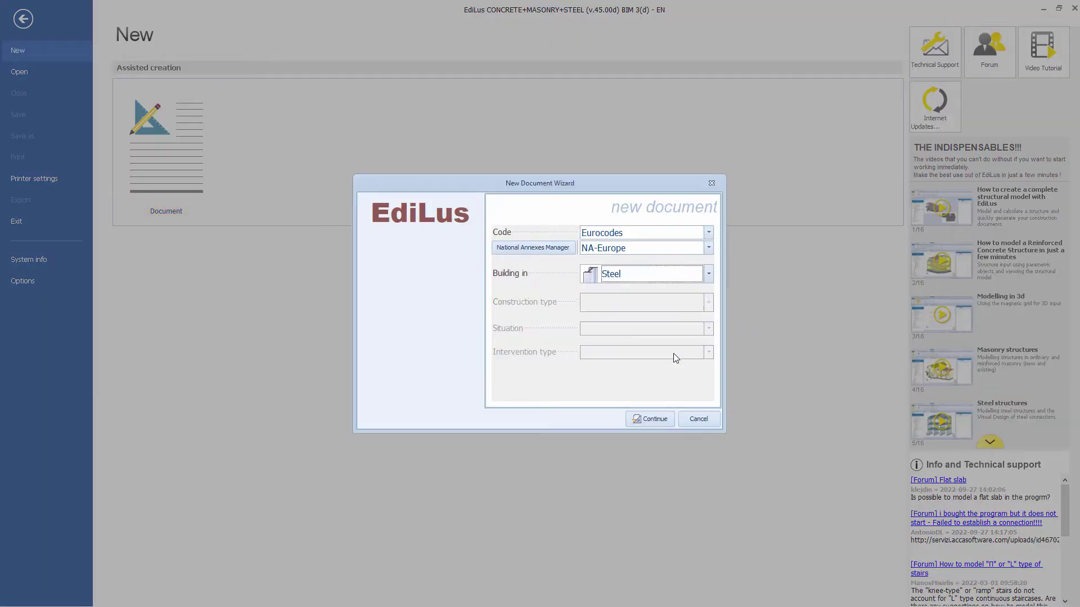
pyautogui.click(652, 419)
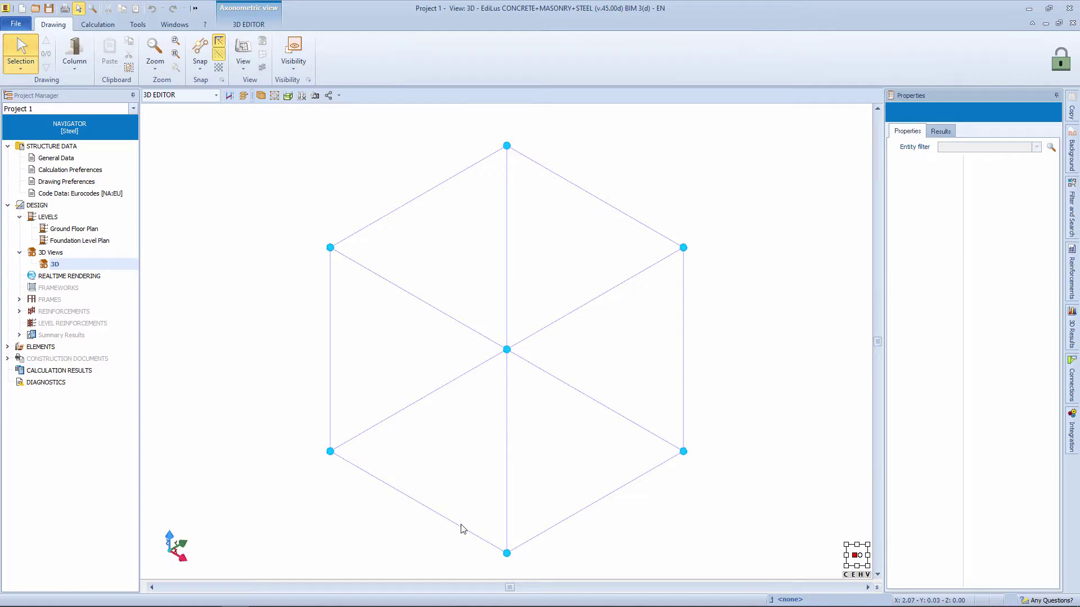
pyautogui.moveTo(468, 487)
pyautogui.mouseDown()
pyautogui.moveTo(489, 487)
pyautogui.moveTo(470, 467)
pyautogui.moveTo(453, 482)
pyautogui.mouseUp()
pyautogui.click(274, 95)
pyautogui.click(308, 160)
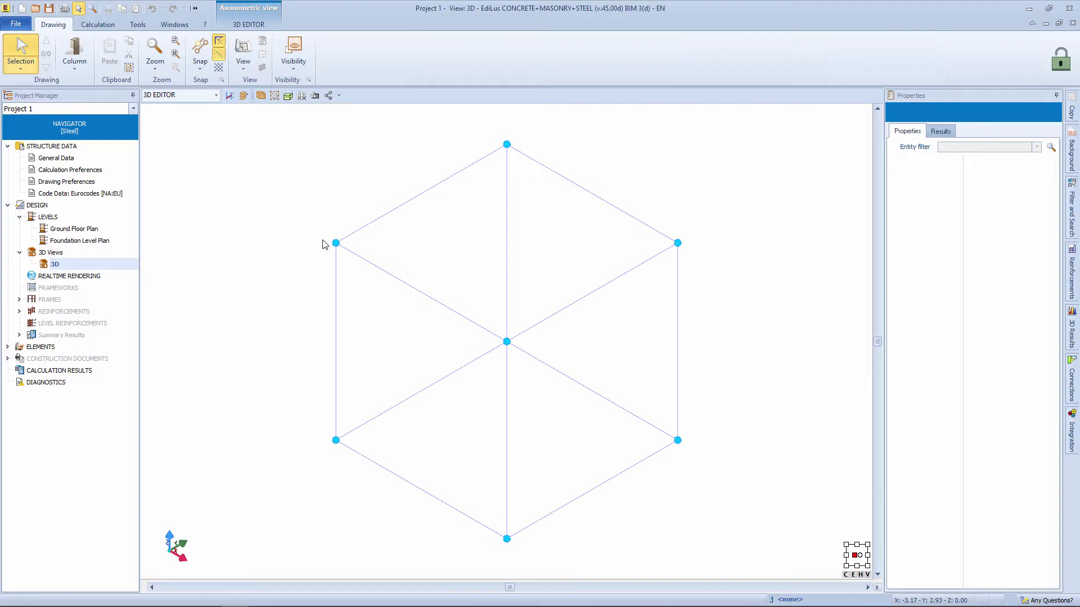
# - Place two HE 260 A steel columns, 3 m high, at the two lower grid nodes along the grid's front X edge
pyautogui.click(84, 65)
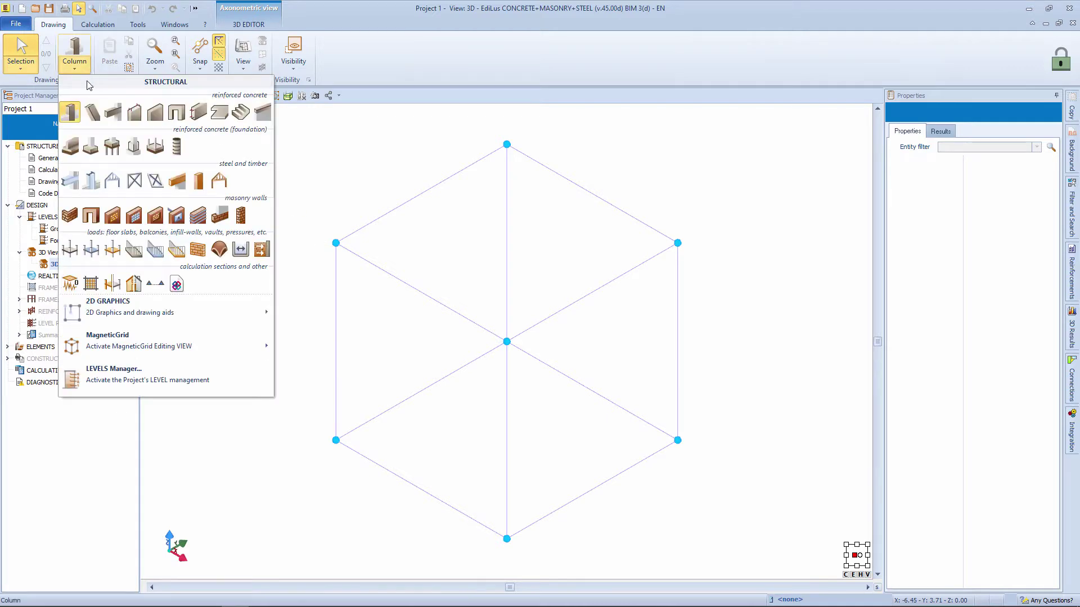
pyautogui.click(91, 185)
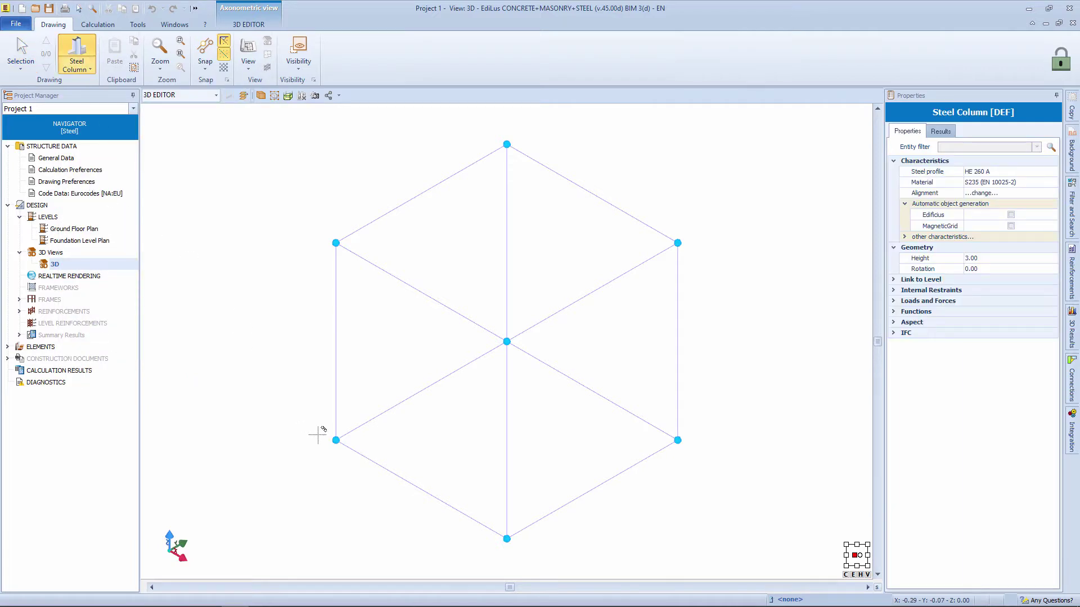
pyautogui.click(336, 440)
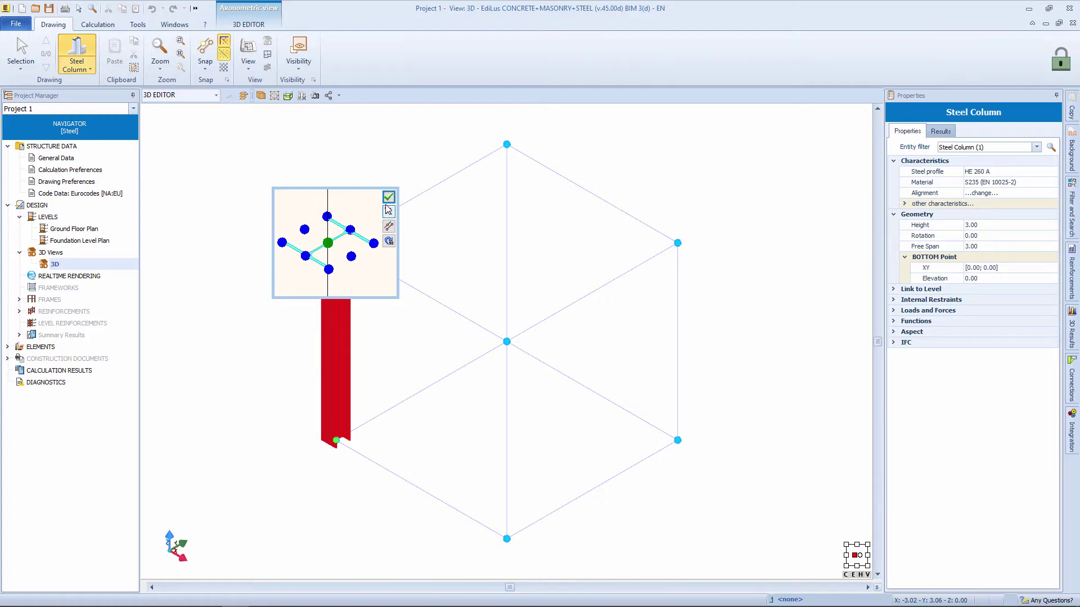
pyautogui.click(507, 539)
pyautogui.click(507, 342)
pyautogui.click(561, 296)
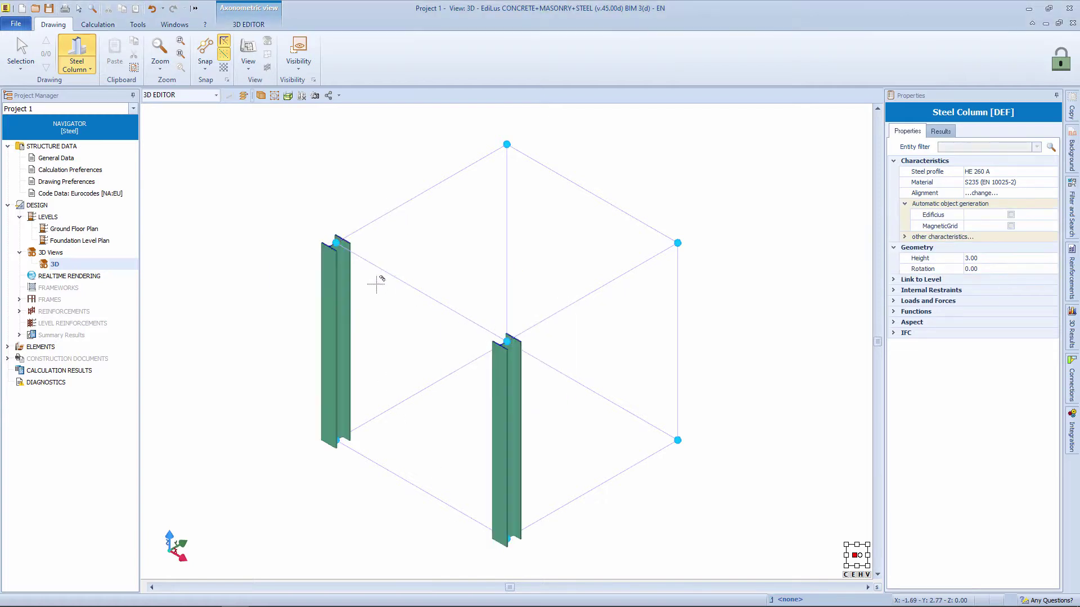
# - Add an IPE 220 steel beam between the tops of the two columns, keeping the default centre alignment
pyautogui.click(89, 70)
pyautogui.click(75, 181)
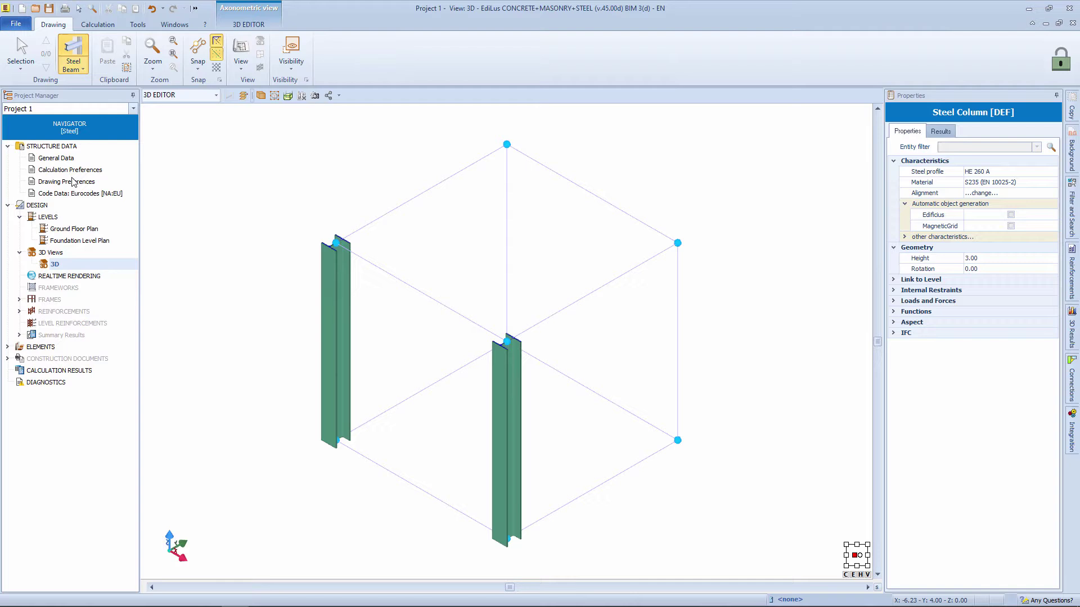
pyautogui.click(335, 243)
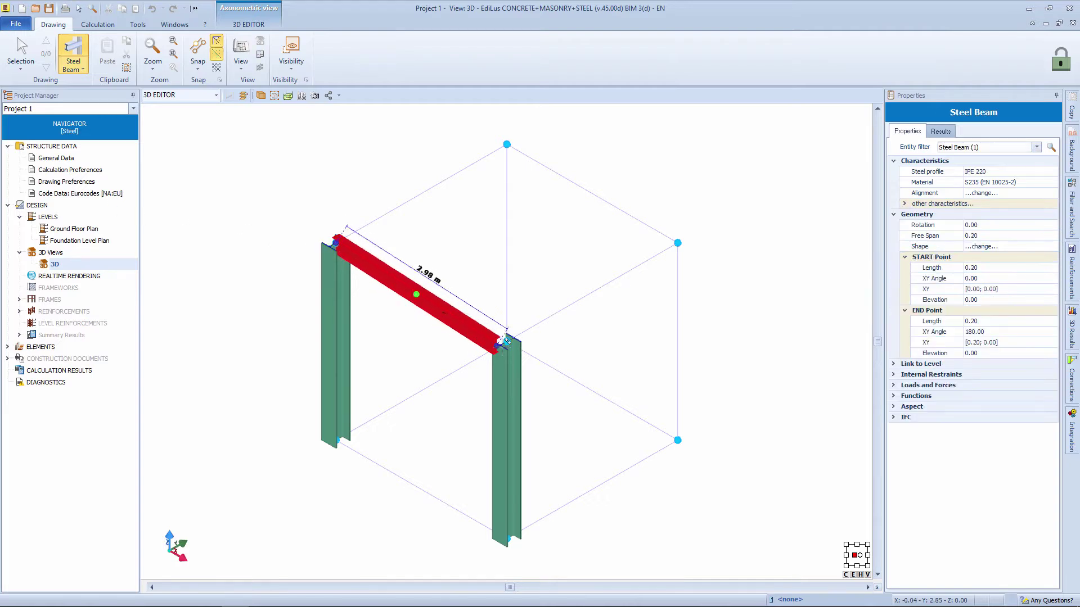
pyautogui.click(507, 342)
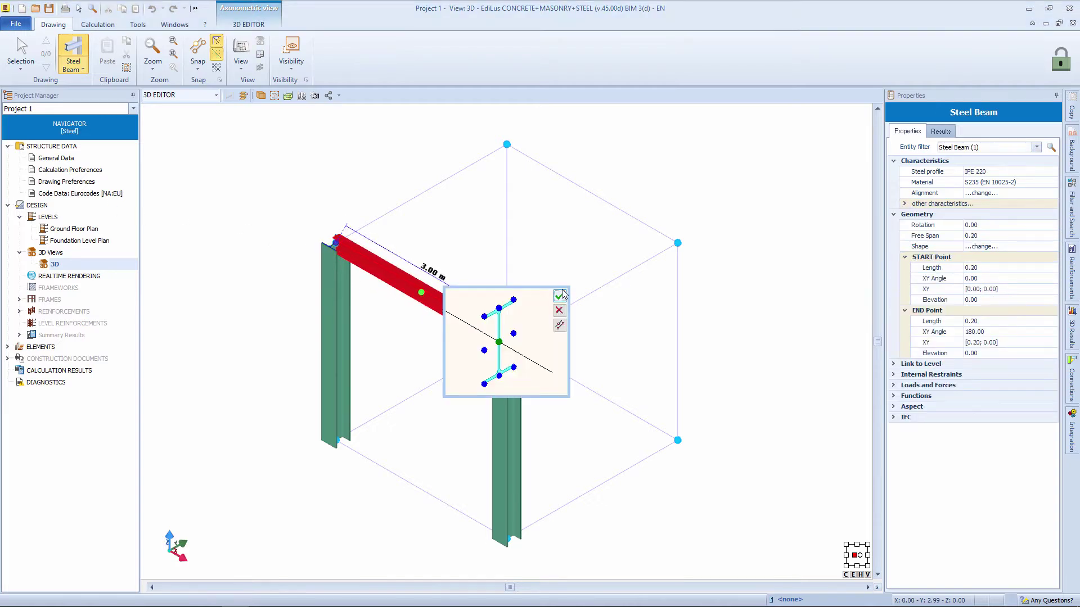
pyautogui.click(559, 296)
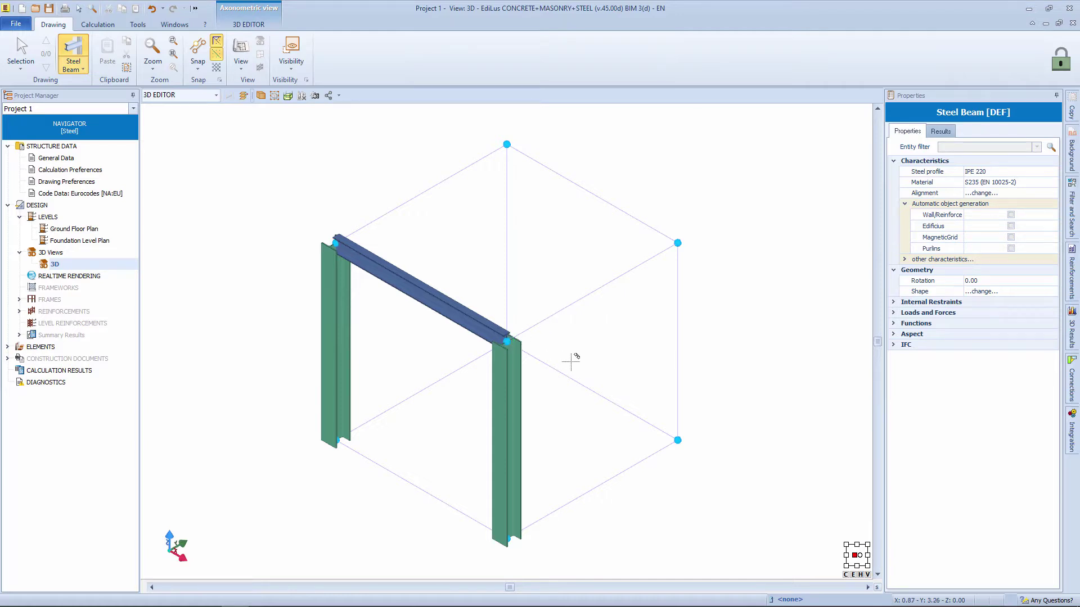
pyautogui.press('Escape')
# - Look through the steel profiles available for the nearer column
pyautogui.click(516, 426)
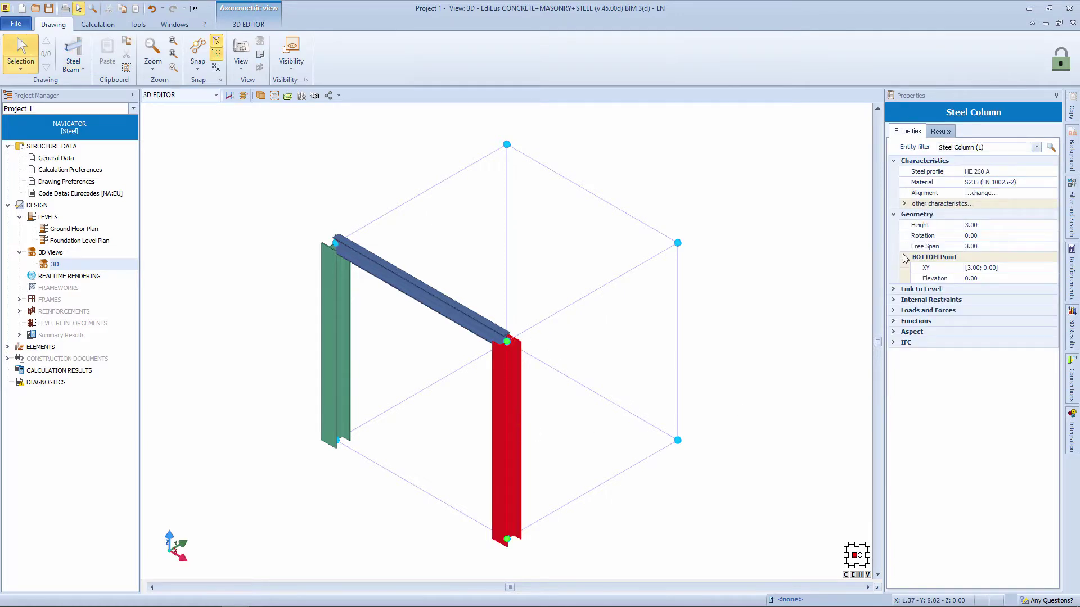
pyautogui.click(1042, 171)
pyautogui.click(1052, 172)
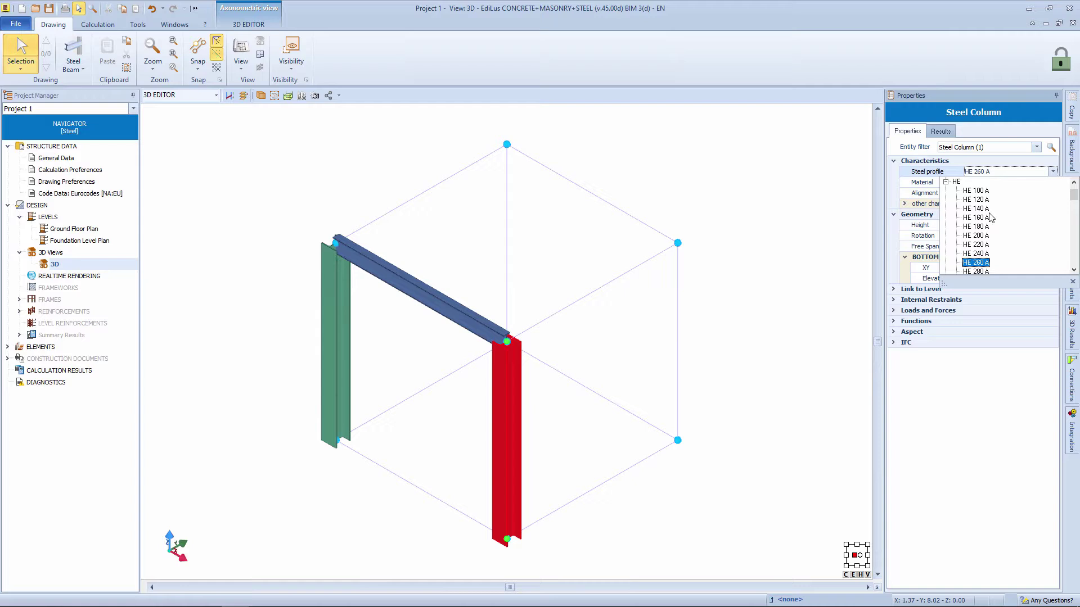
pyautogui.moveTo(1074, 195); pyautogui.dragTo(1075, 220)
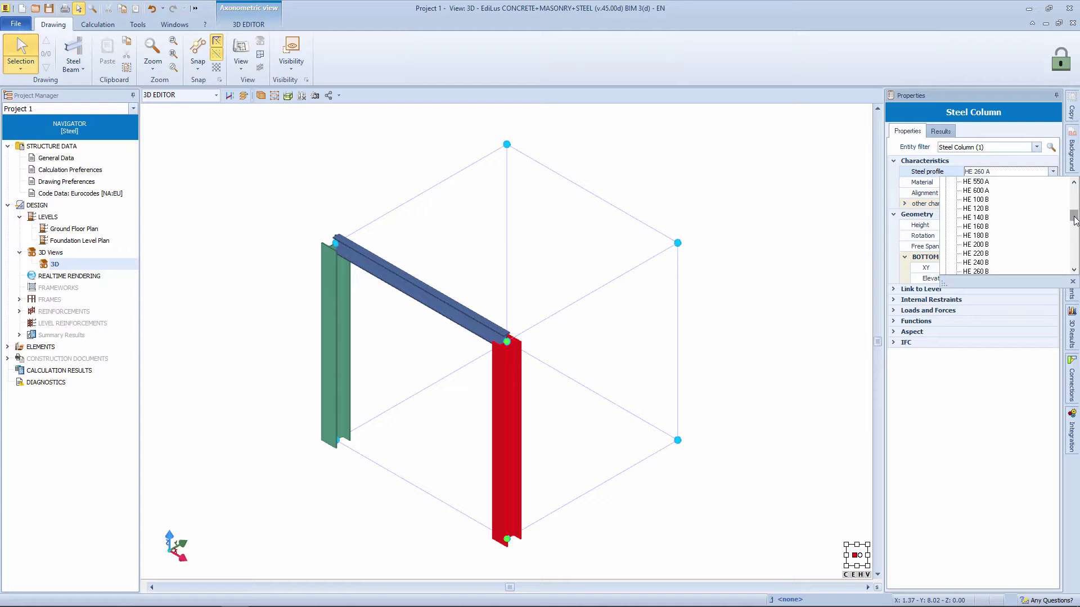
pyautogui.click(1000, 386)
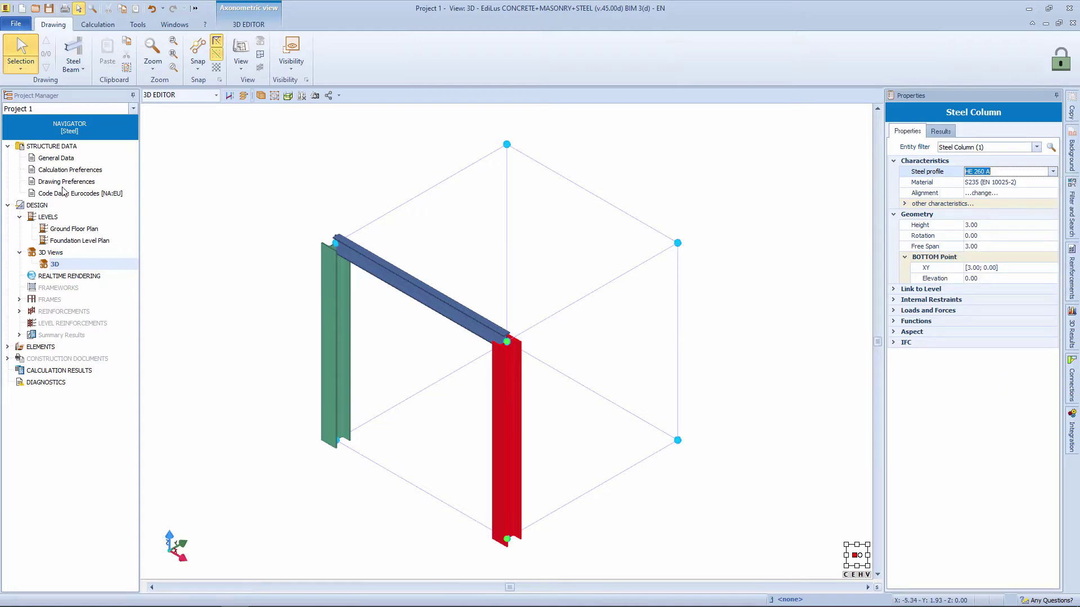
# - Examine the project's Steel sections library, including its profile families and the IPE series
pyautogui.click(8, 348)
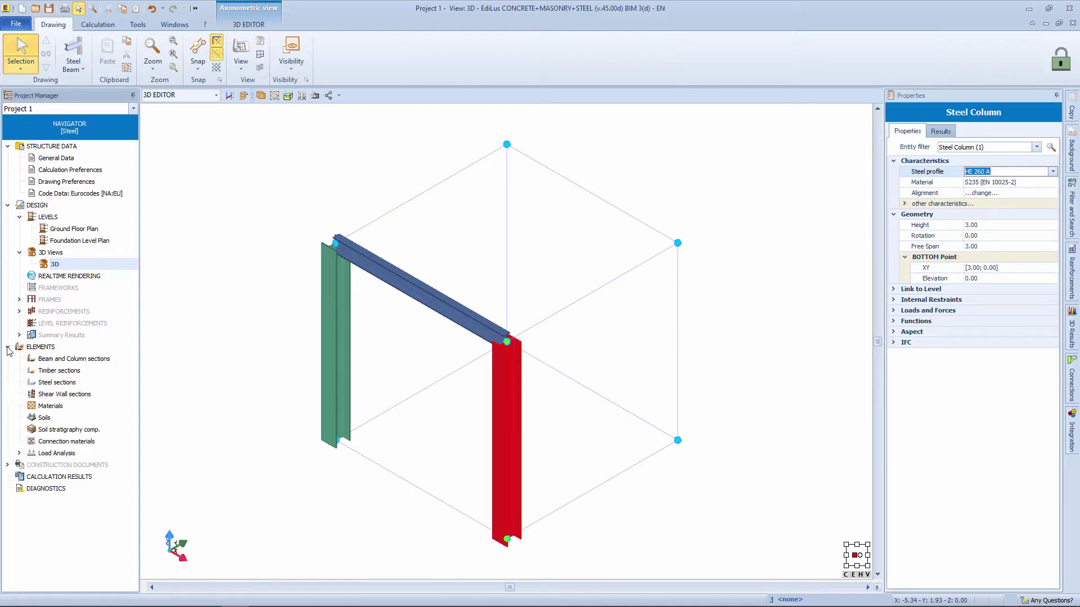
pyautogui.click(56, 383)
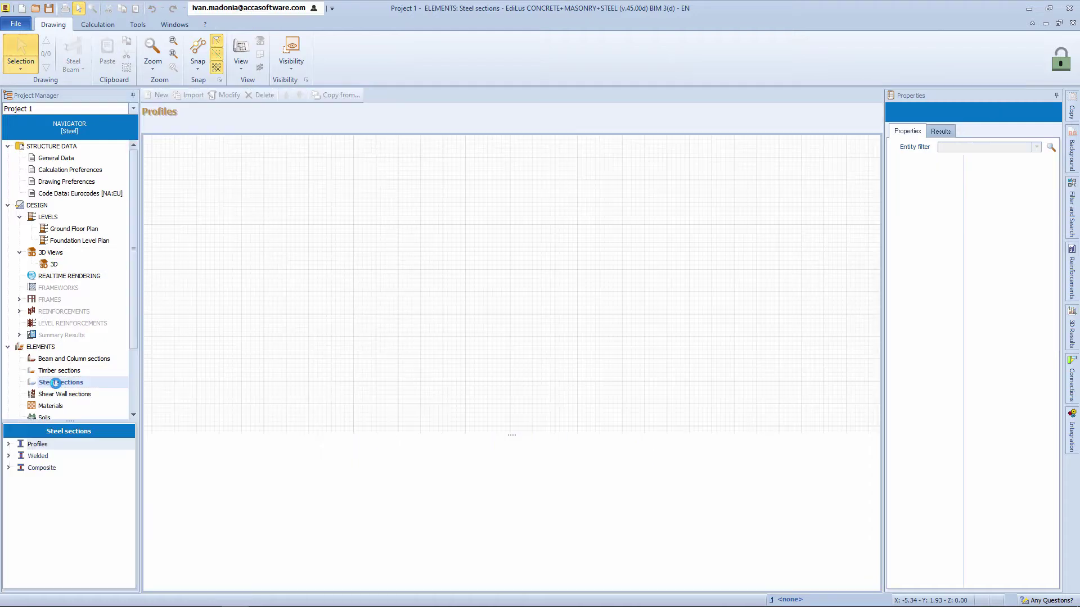
pyautogui.scroll(-2, 56, 383)
pyautogui.click(8, 444)
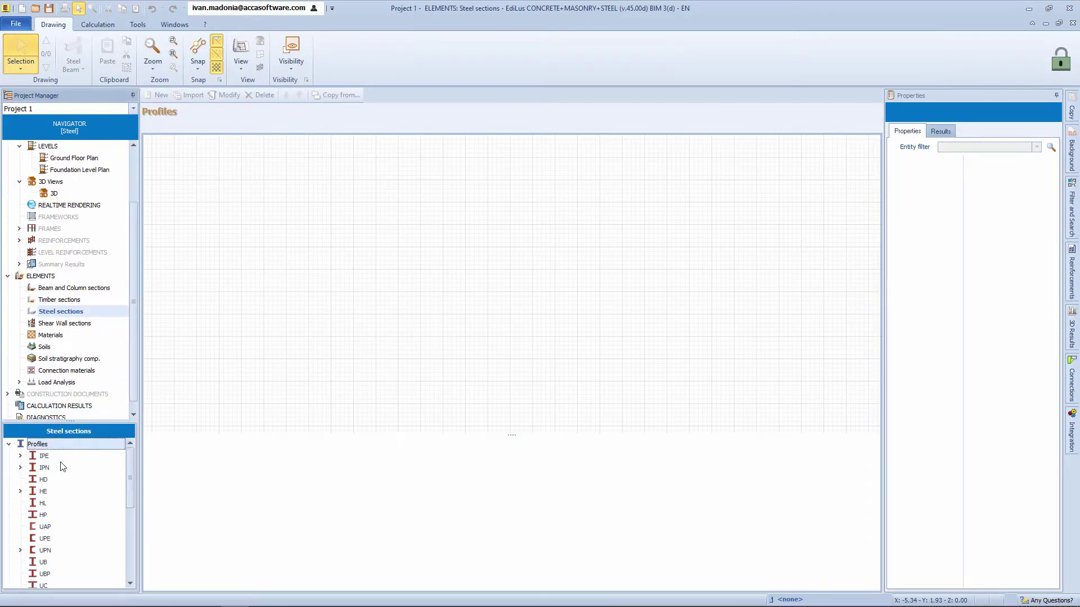
pyautogui.scroll(-4, 70, 473)
pyautogui.scroll(4, 73, 490)
pyautogui.click(20, 457)
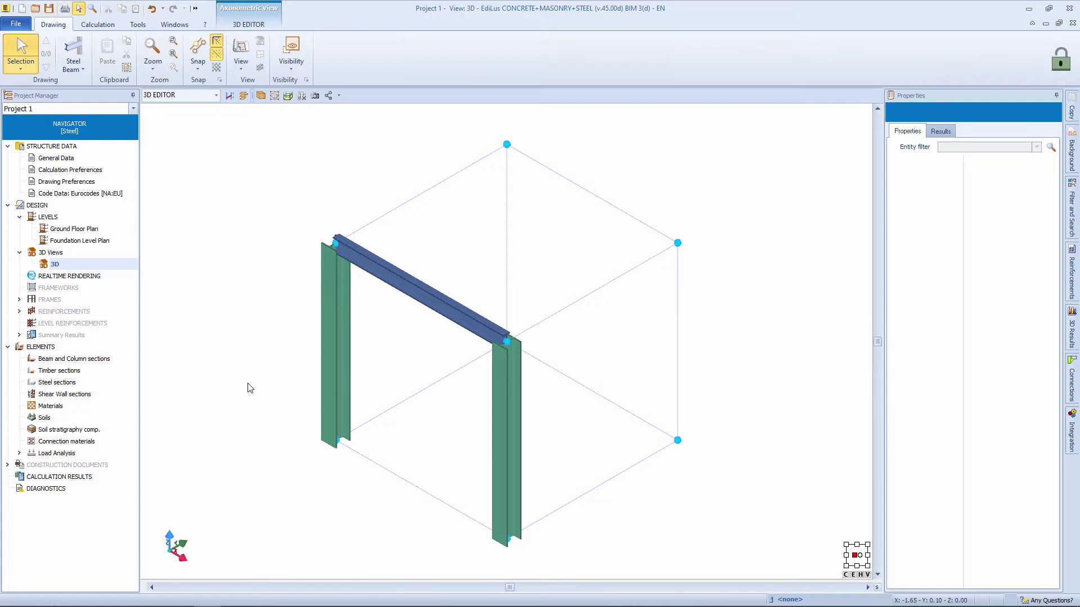
# - Delete the two steel columns and the beam from the 3D view
pyautogui.moveTo(549, 566); pyautogui.dragTo(273, 232)
pyautogui.press('Delete')
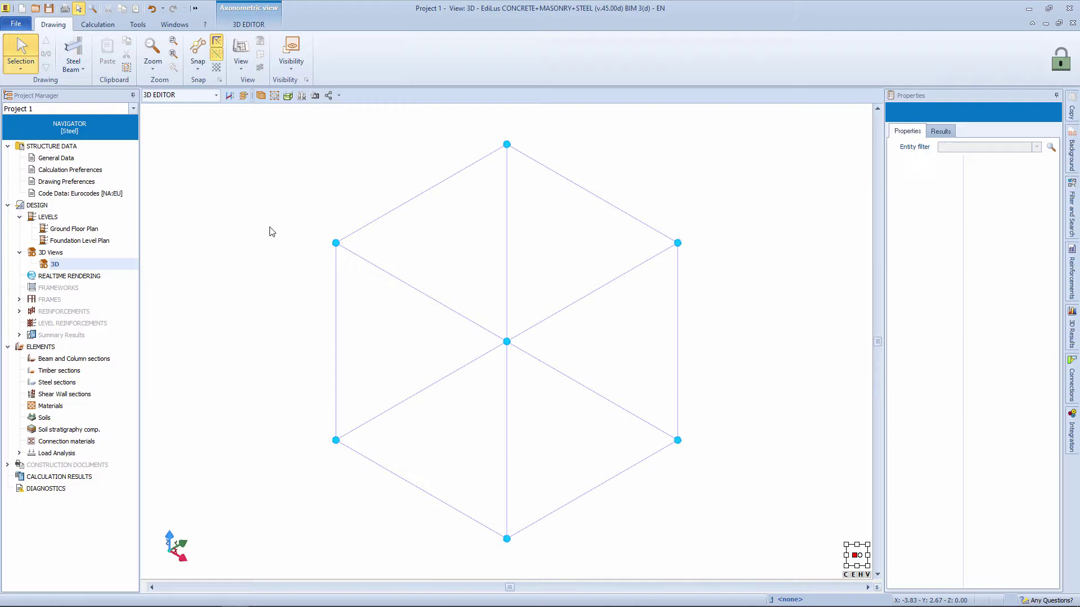
# - Switch the 3D view to Magnetic Grid mode, check the available grid types and activate grid modification
pyautogui.click(216, 95)
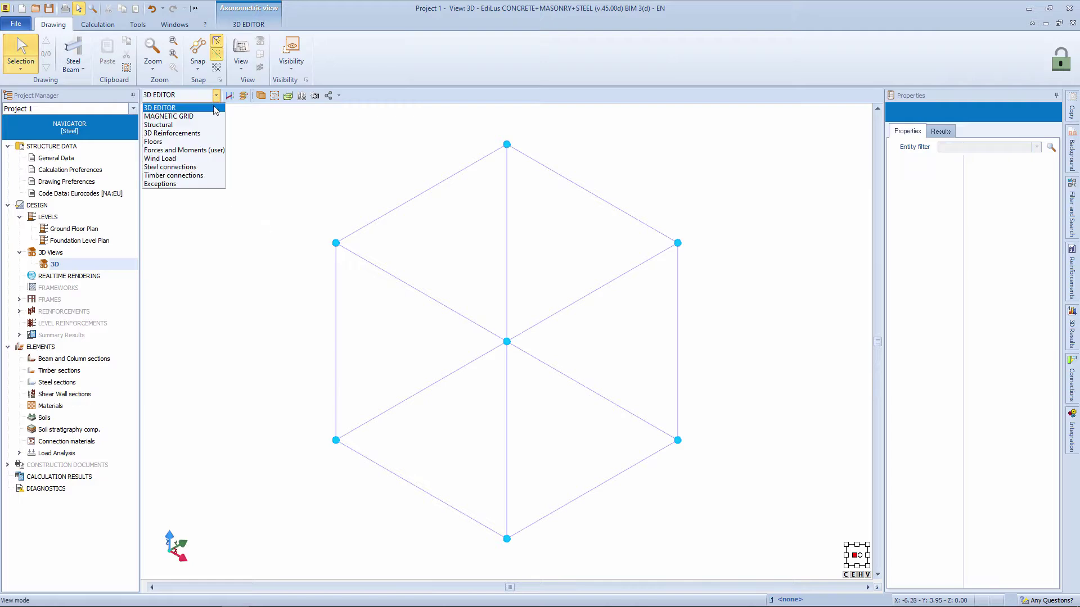
pyautogui.click(207, 115)
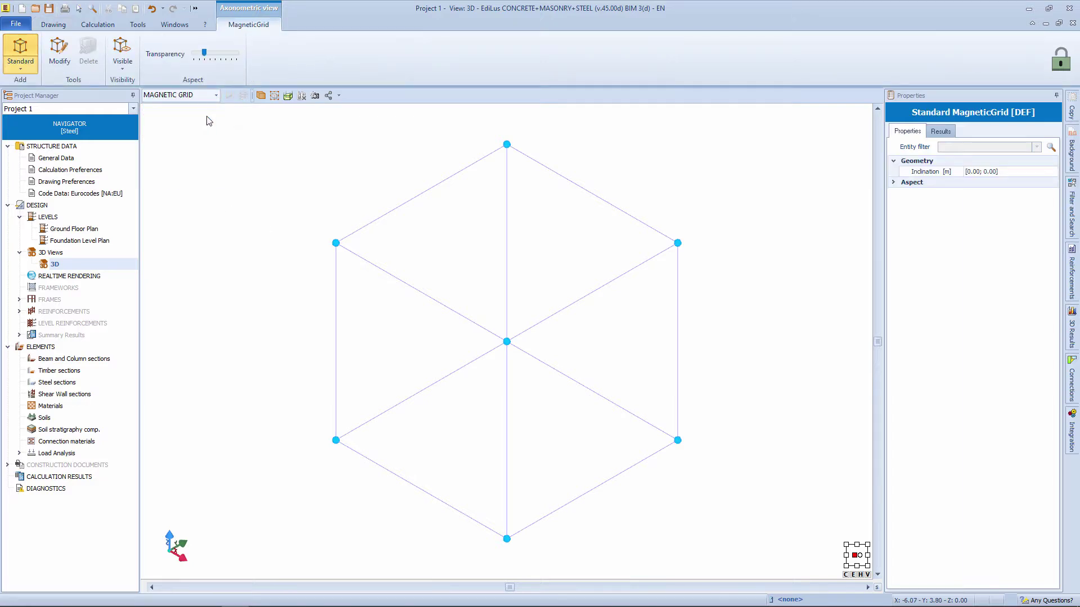
pyautogui.click(20, 63)
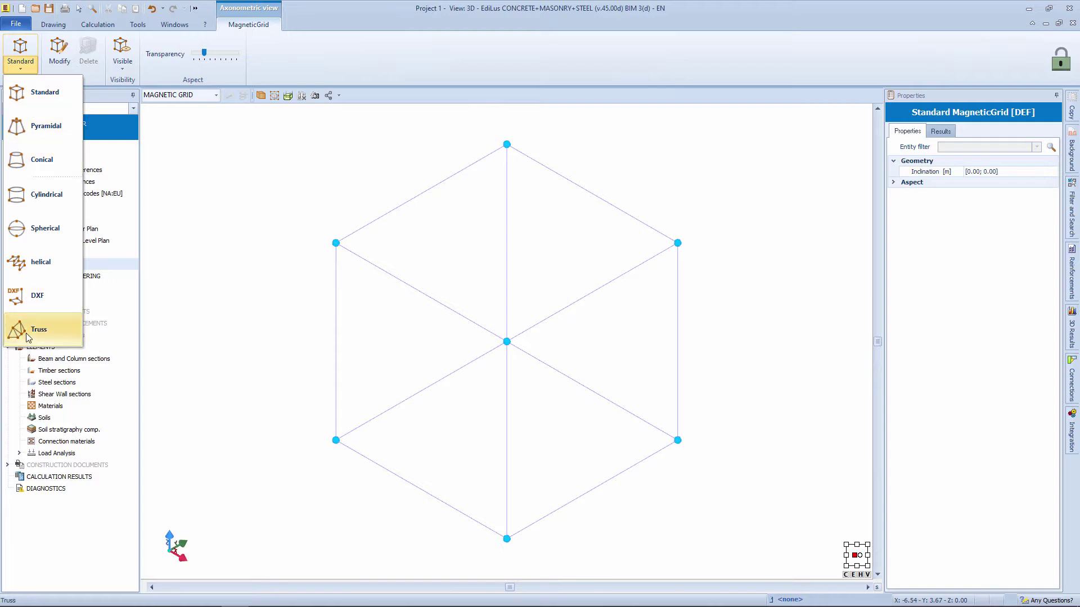
pyautogui.click(61, 62)
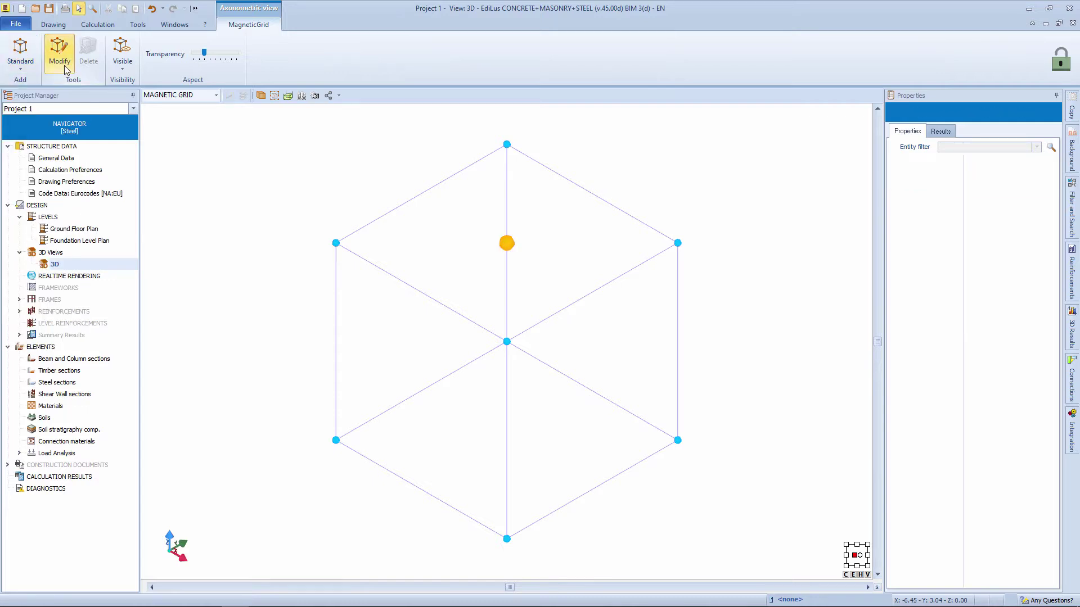
# - Set the length of the magnetic grid's lower front edge in the X direction to 4 m
pyautogui.click(366, 459)
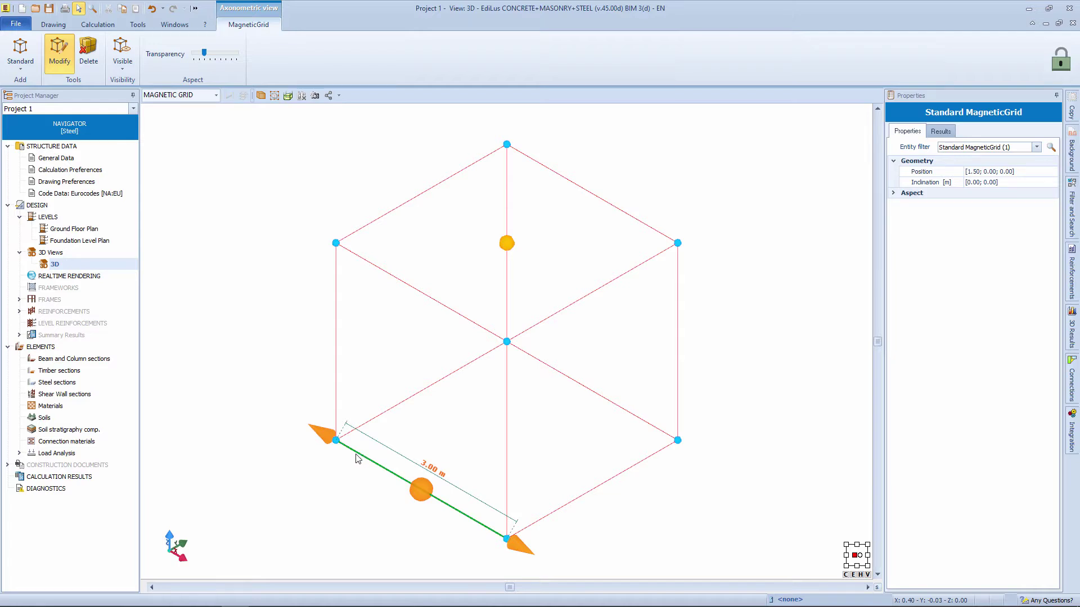
pyautogui.rightClick(334, 442)
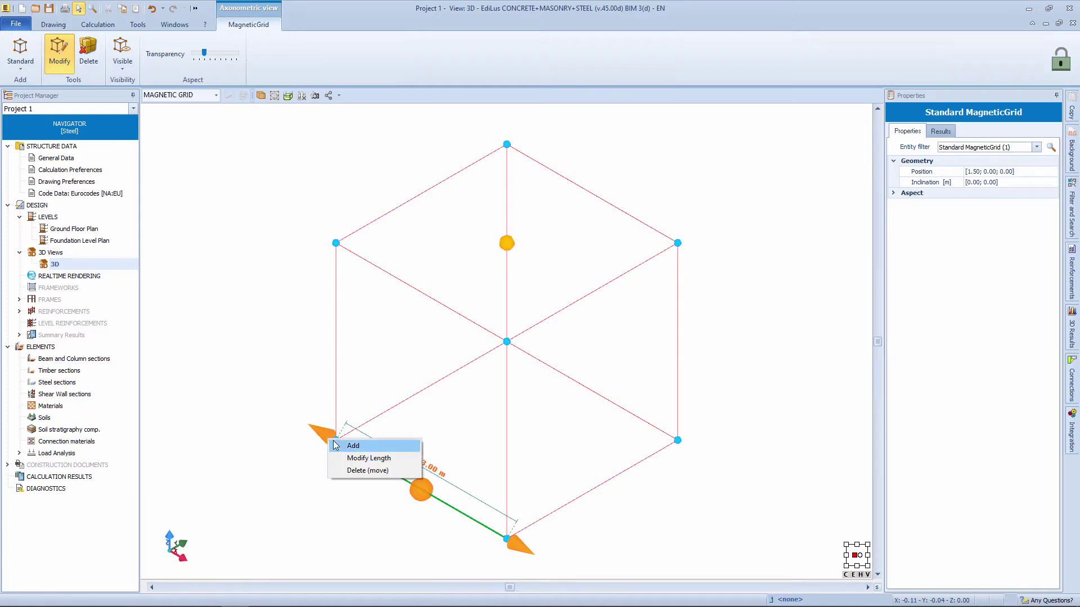
pyautogui.click(366, 458)
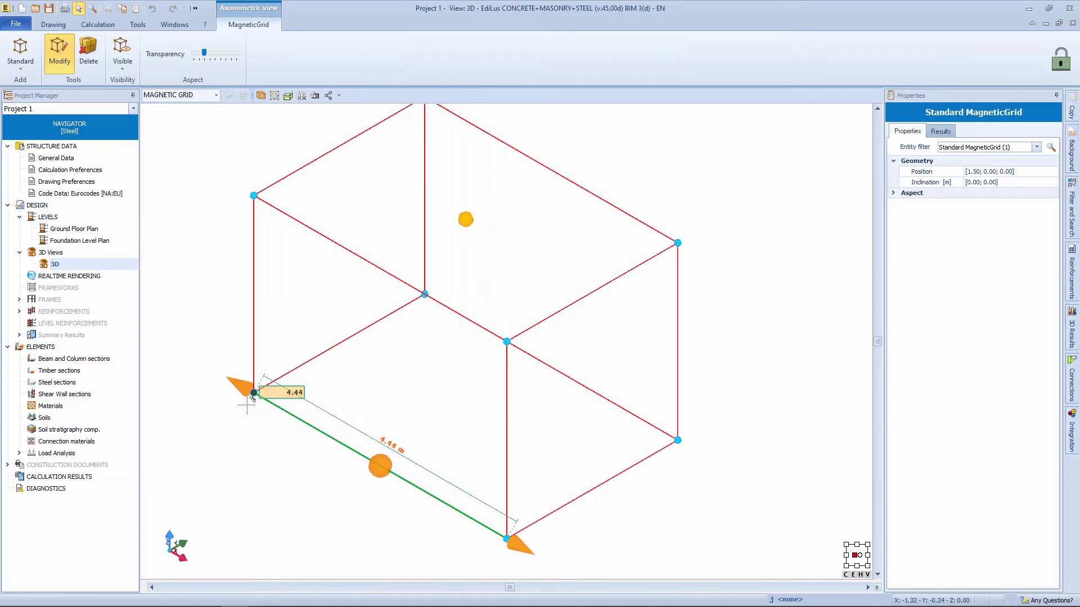
pyautogui.write('4')
pyautogui.press('Return')
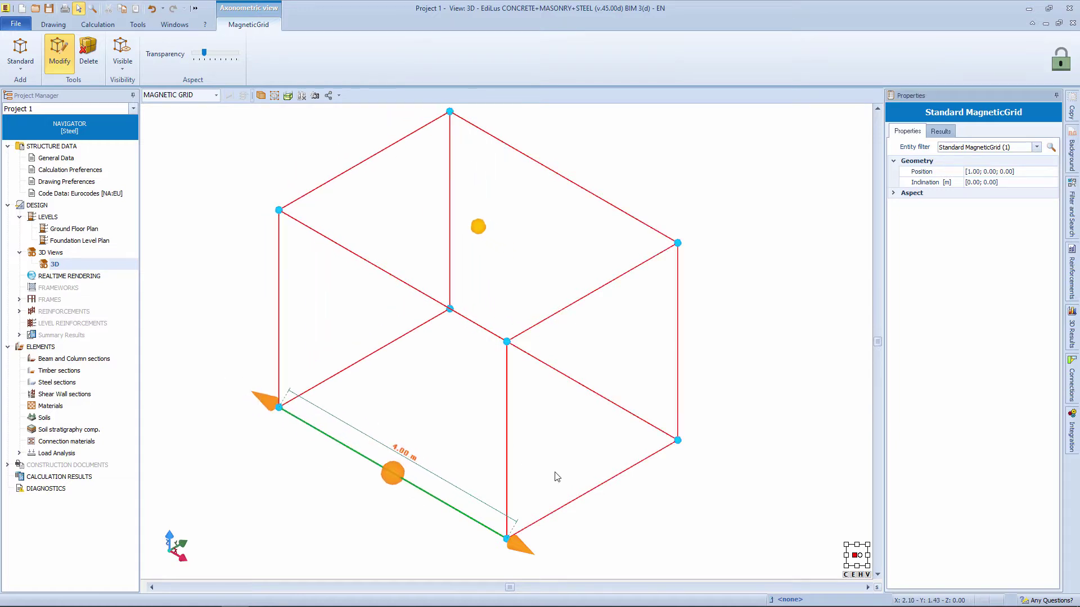
# - Set the length of the magnetic grid's lower edge in the Y direction to 5 m
pyautogui.click(580, 500)
pyautogui.rightClick(692, 438)
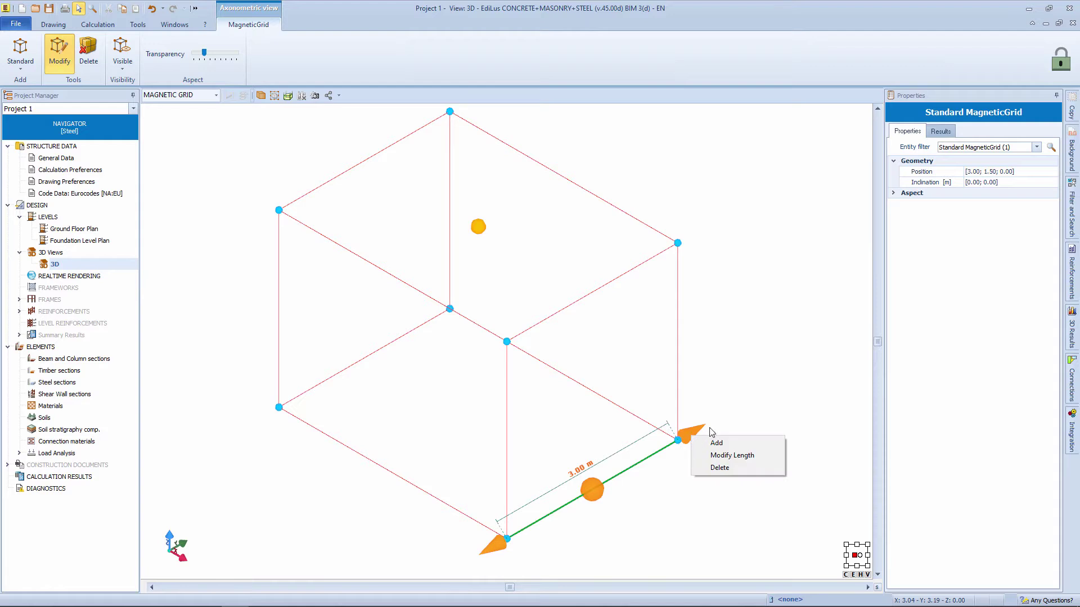
pyautogui.click(731, 456)
pyautogui.write('5')
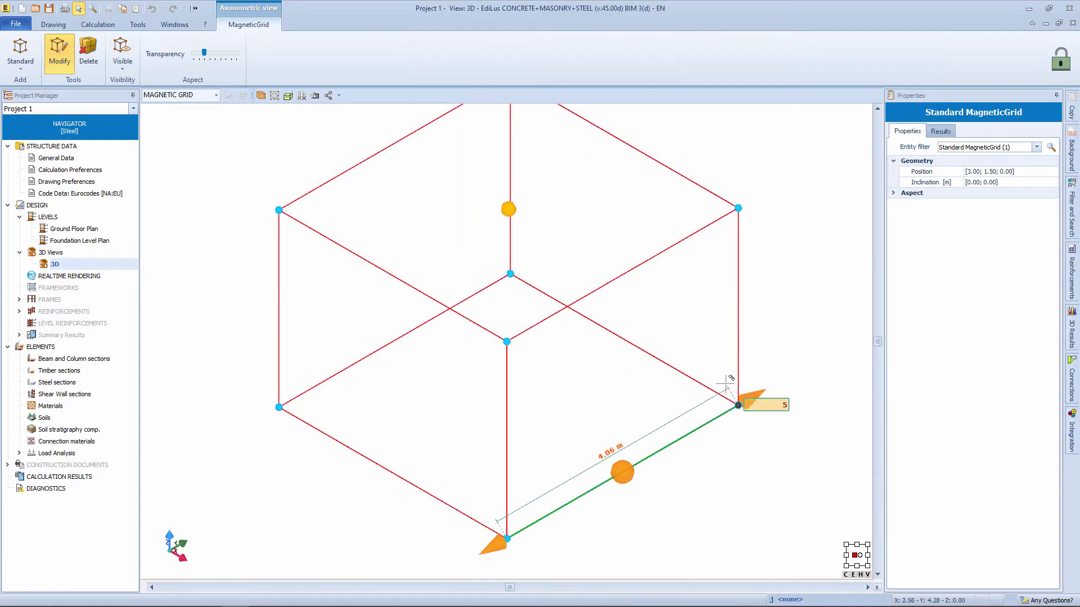
pyautogui.press('Return')
# - Add a second 5 m bay to the magnetic grid at the far end of its lower Y-direction edge
pyautogui.rightClick(802, 370)
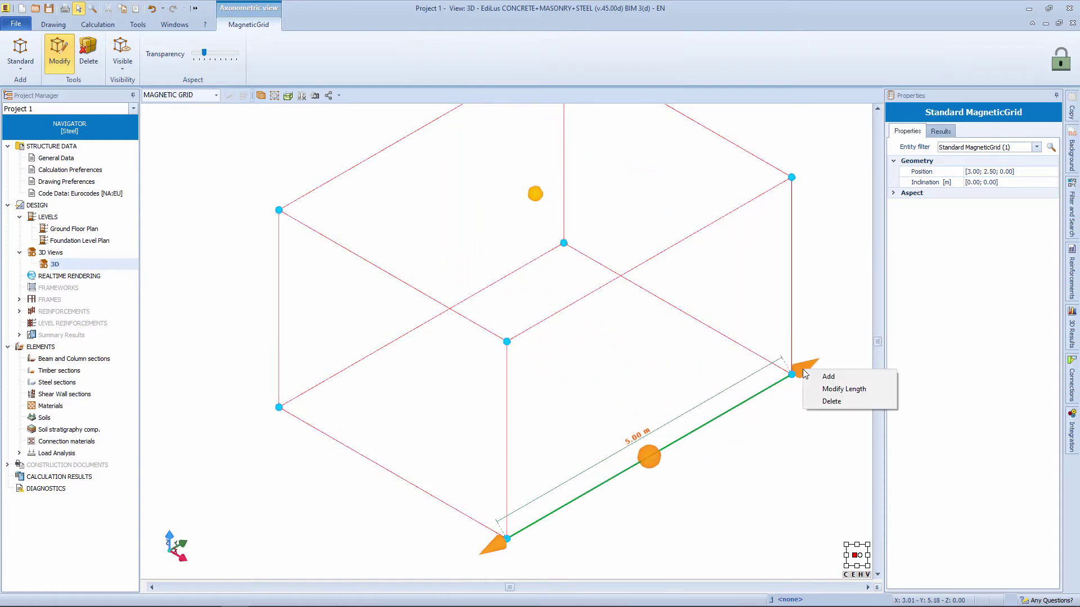
pyautogui.click(831, 381)
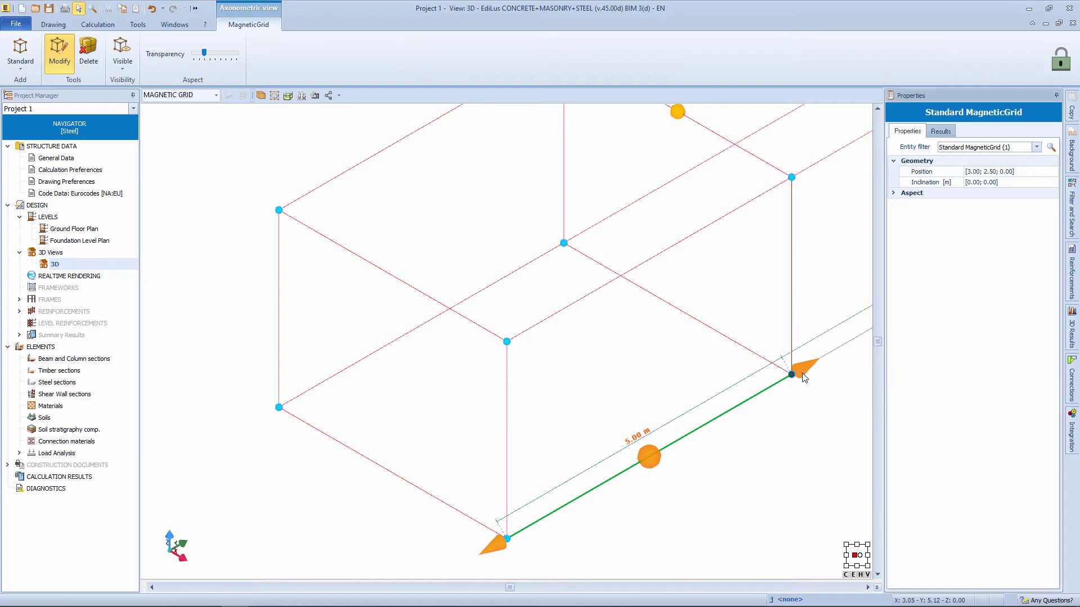
pyautogui.moveTo(827, 378); pyautogui.dragTo(619, 433, button='middle')
pyautogui.scroll(-3, 619, 433)
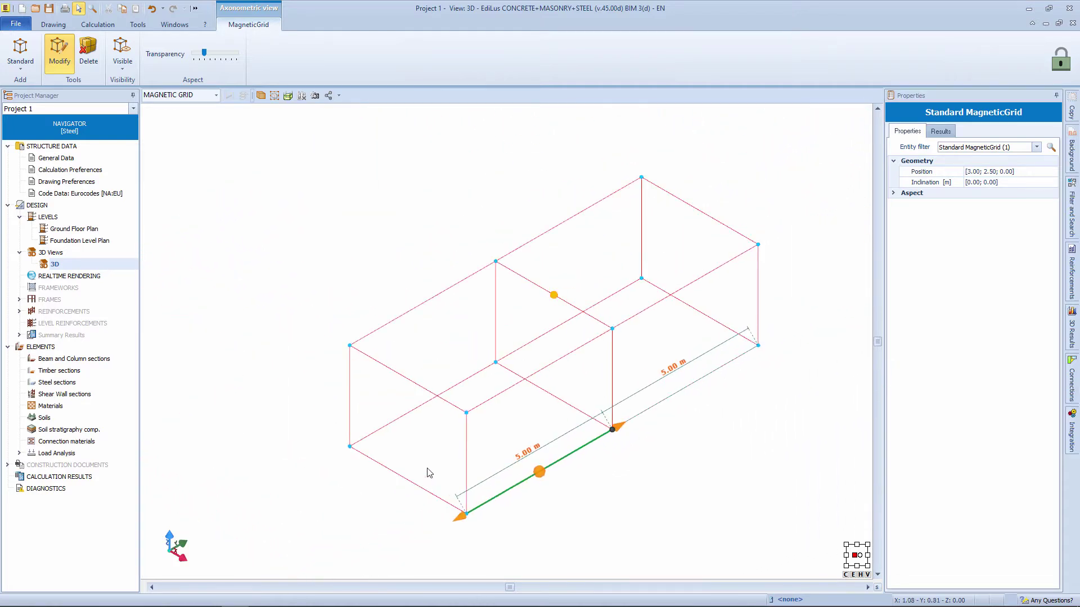
# - Add a second 4 m bay to the magnetic grid at the outer end of its lower X-direction edge
pyautogui.click(409, 479)
pyautogui.rightClick(349, 456)
pyautogui.click(362, 448)
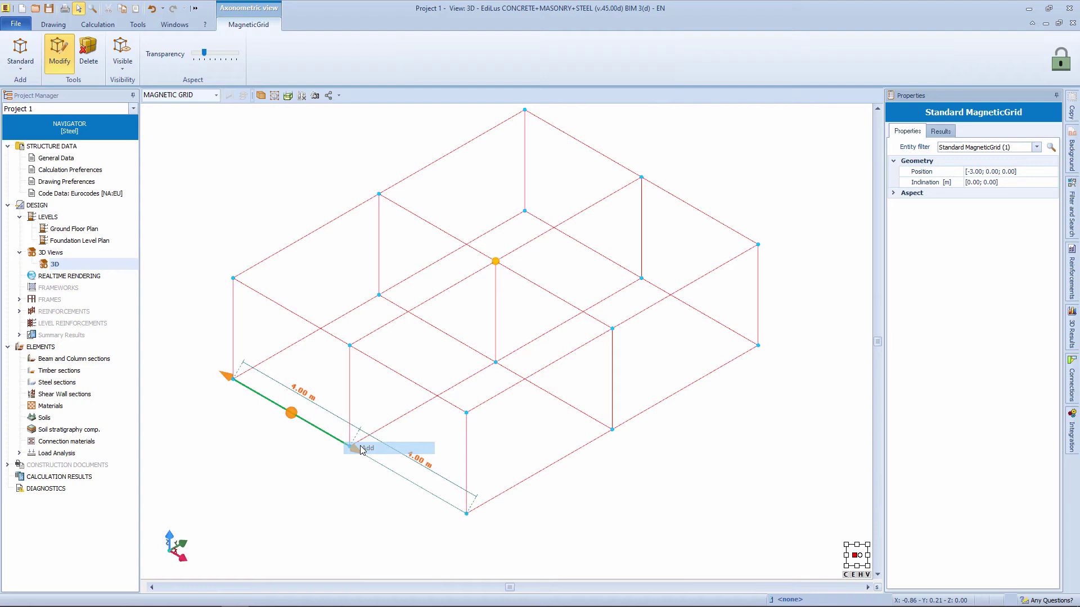
# - Switch to the 3D editor and automatically generate 30x50 reinforced concrete columns from the whole magnetic grid
pyautogui.click(366, 492)
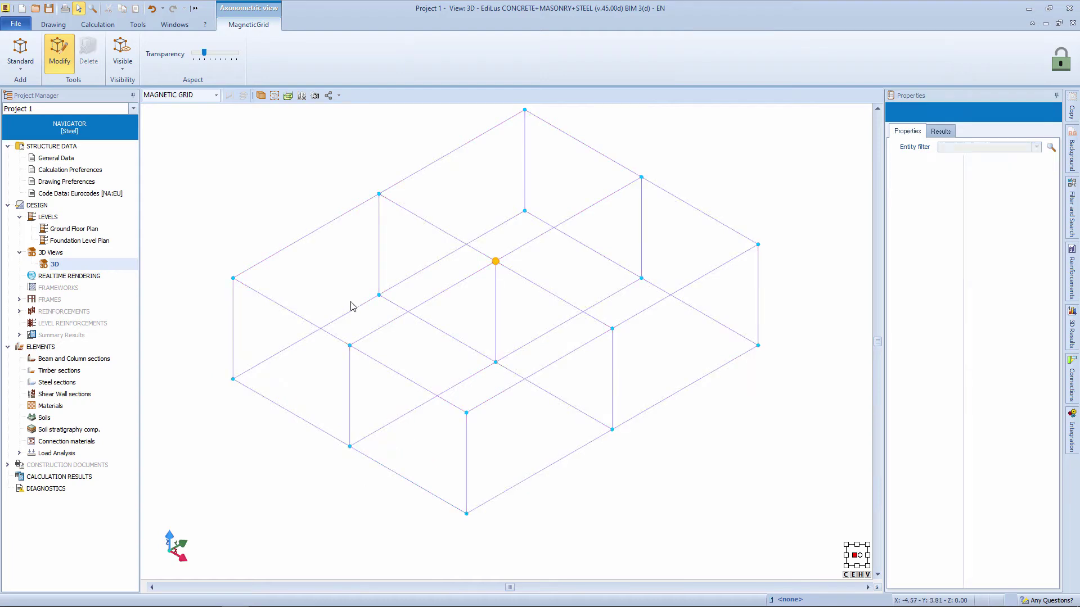
pyautogui.click(194, 96)
pyautogui.click(189, 108)
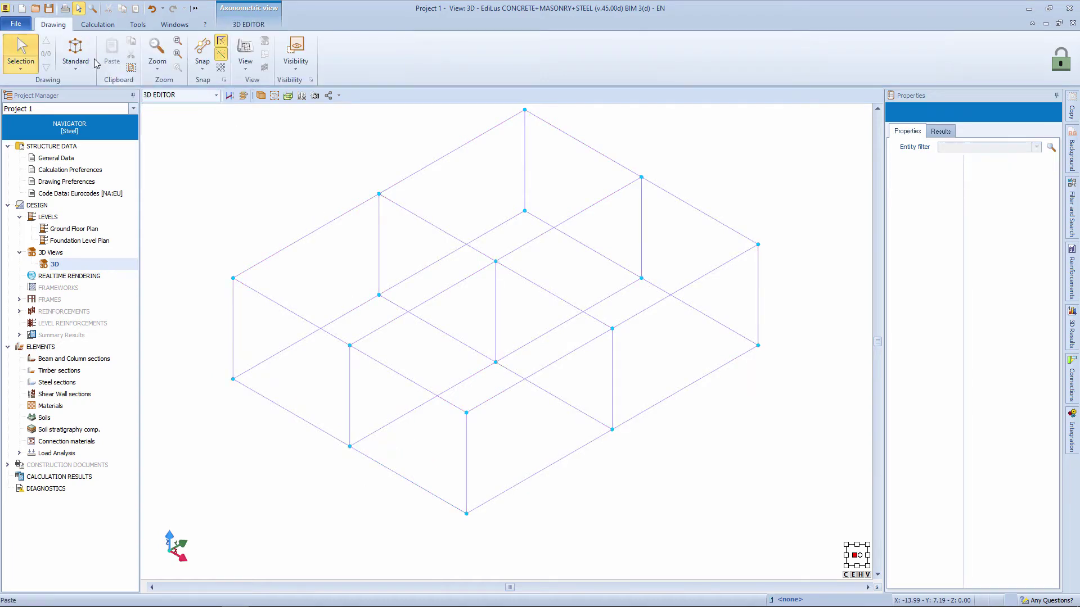
pyautogui.click(75, 56)
pyautogui.moveTo(90, 97)
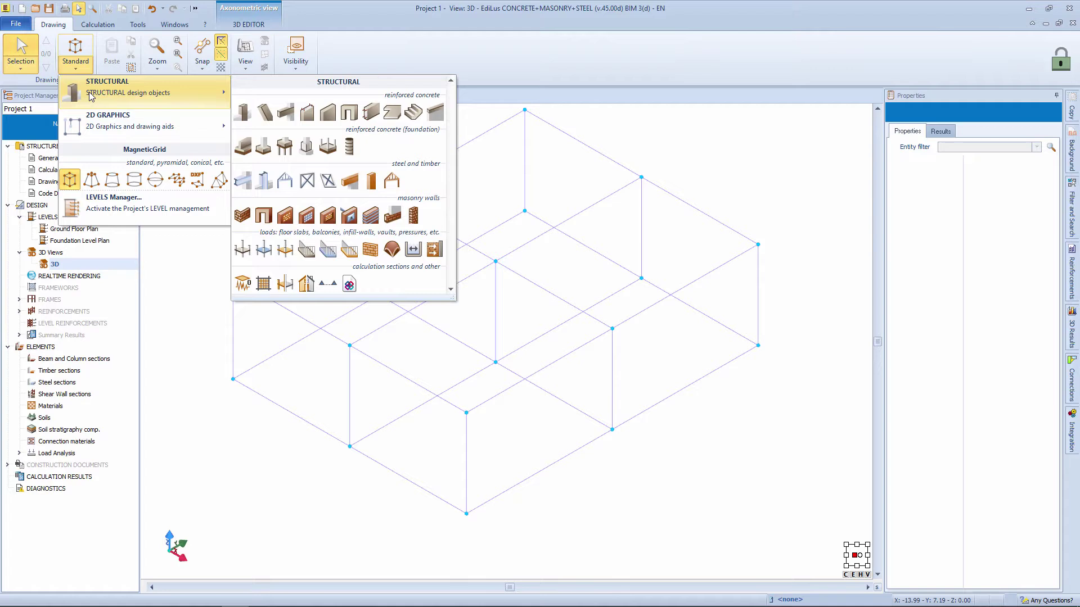
pyautogui.click(245, 115)
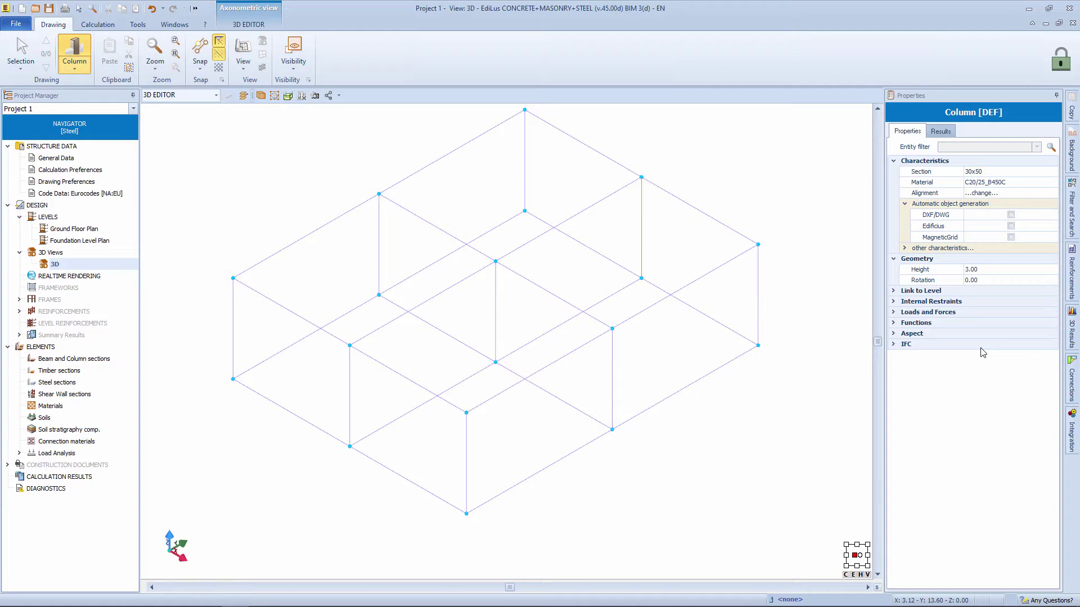
pyautogui.click(1011, 238)
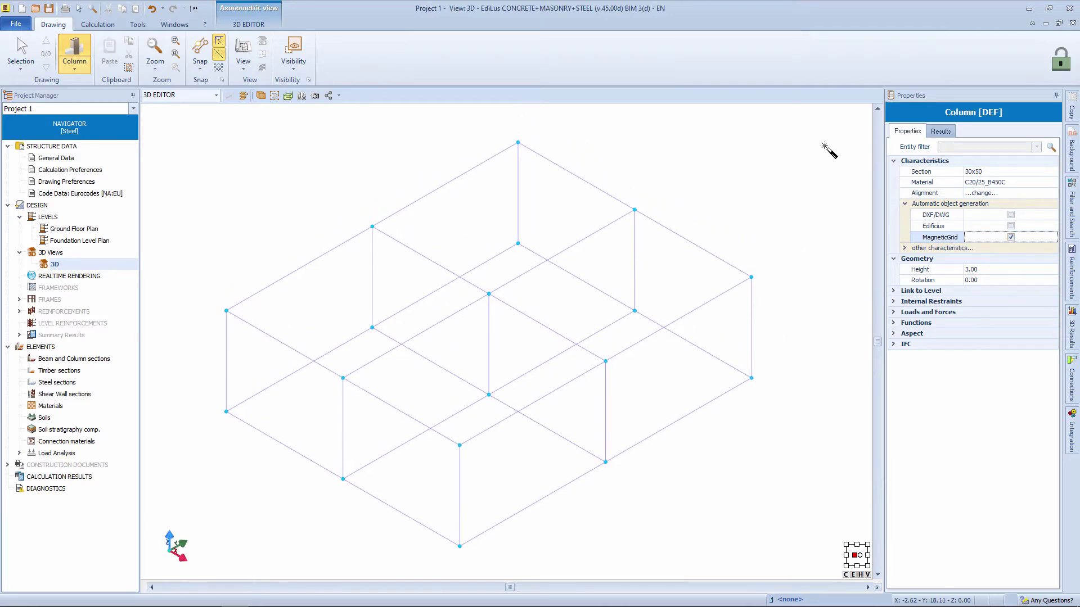
pyautogui.moveTo(824, 141)
pyautogui.mouseDown()
pyautogui.moveTo(754, 232)
pyautogui.moveTo(294, 467)
pyautogui.moveTo(180, 549)
pyautogui.moveTo(195, 559)
pyautogui.mouseUp()
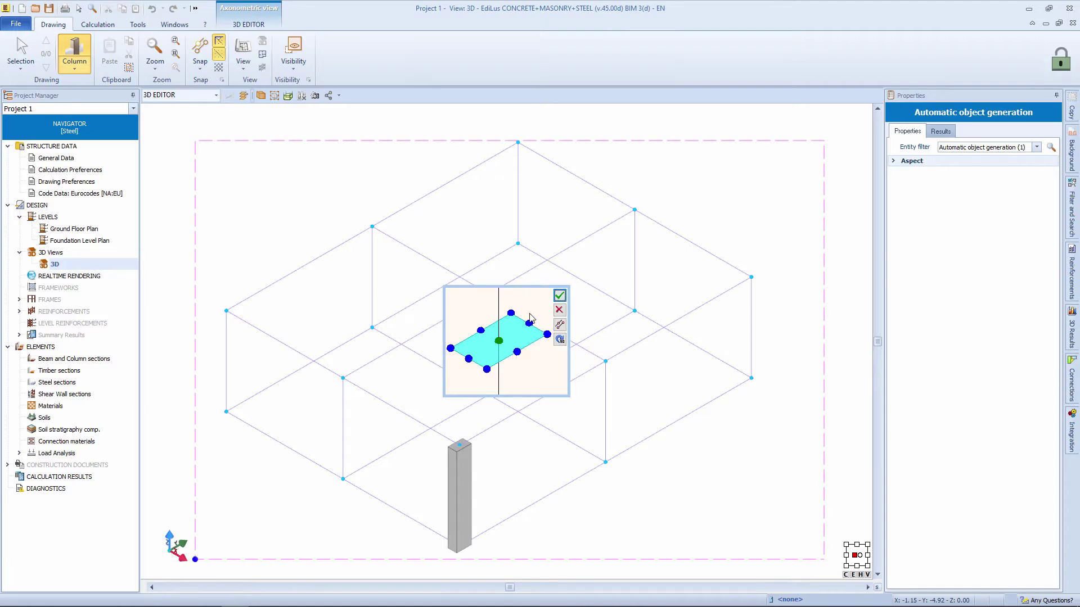
pyautogui.click(559, 295)
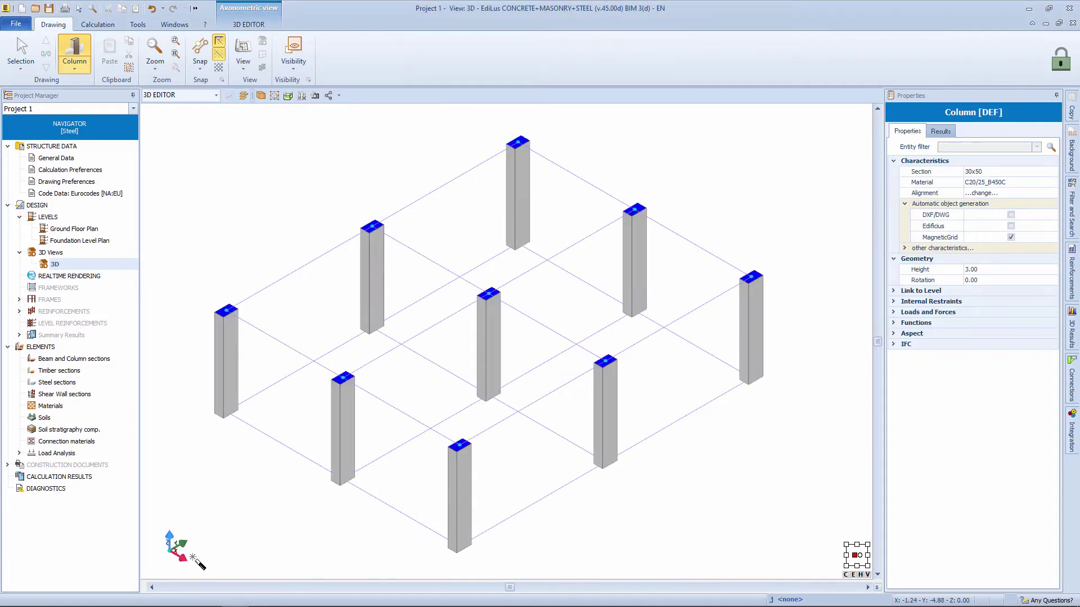
# - Set the height of the three columns in the middle row to 4 m
pyautogui.moveTo(483, 488); pyautogui.dragTo(405, 431, button='middle')
pyautogui.press('Escape')
pyautogui.moveTo(656, 424); pyautogui.dragTo(596, 337)
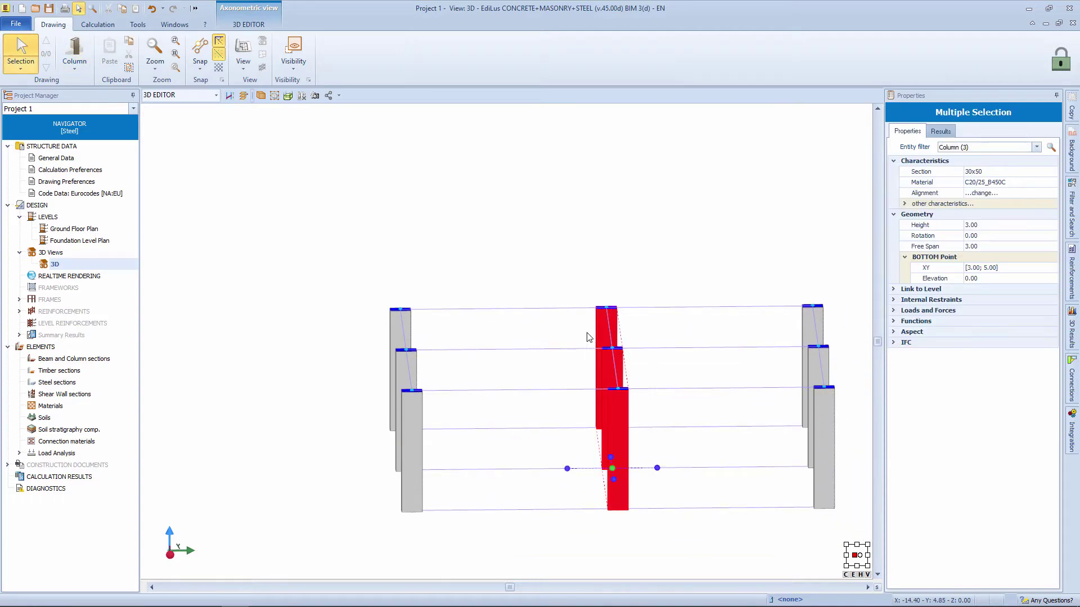
pyautogui.click(1032, 226)
pyautogui.click(1052, 225)
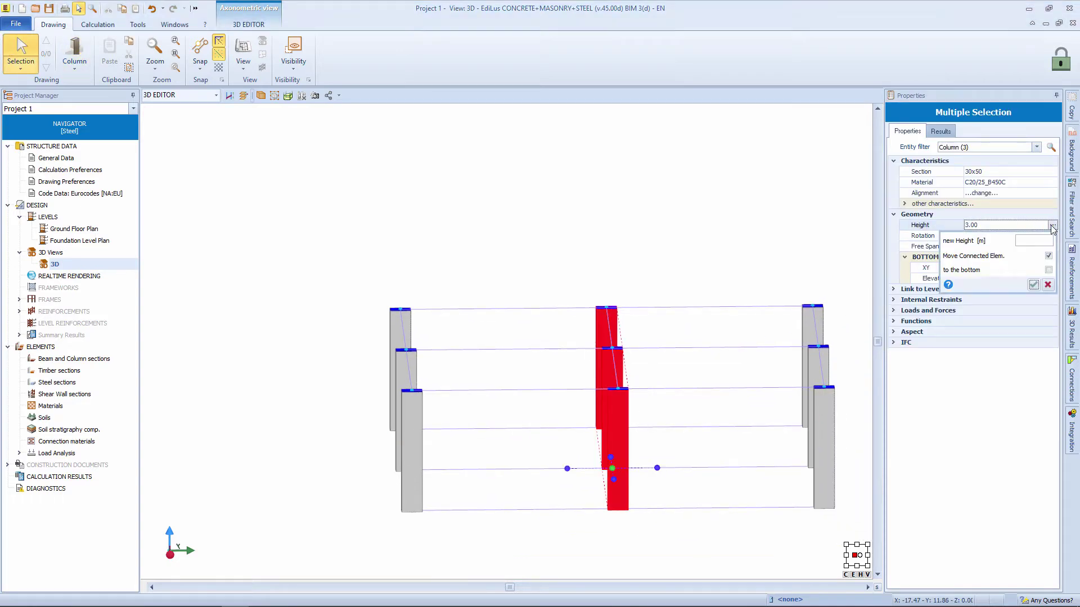
pyautogui.press('Return')
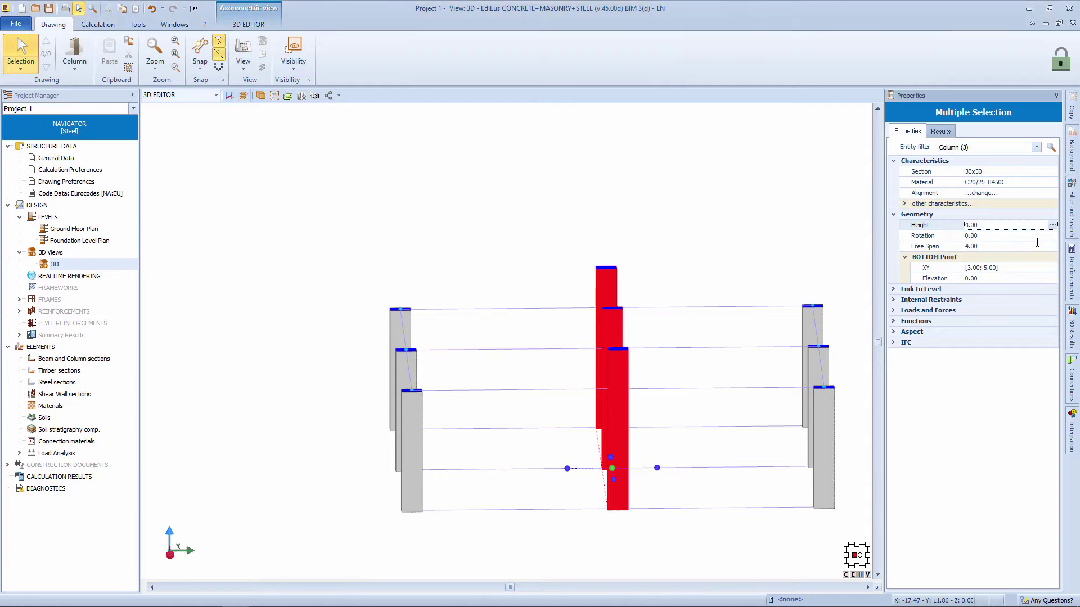
pyautogui.moveTo(509, 228); pyautogui.dragTo(583, 262, button='right')
pyautogui.moveTo(614, 277); pyautogui.dragTo(582, 261, button='middle')
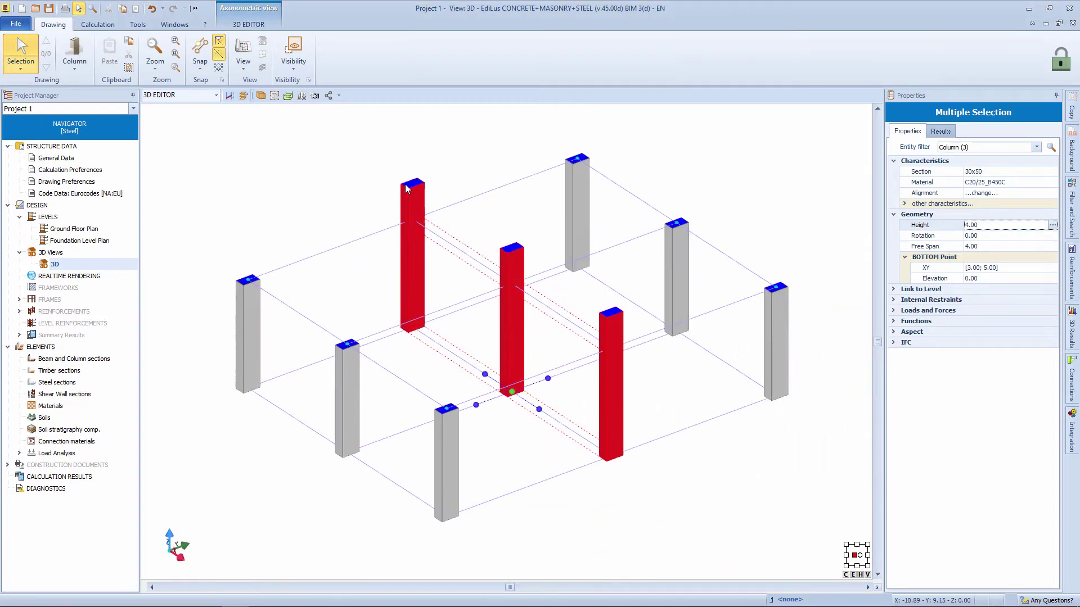
# - Return to magnetic grid editing and place a new standard grid on the upper outer corner of the existing grid
pyautogui.click(215, 95)
pyautogui.click(182, 118)
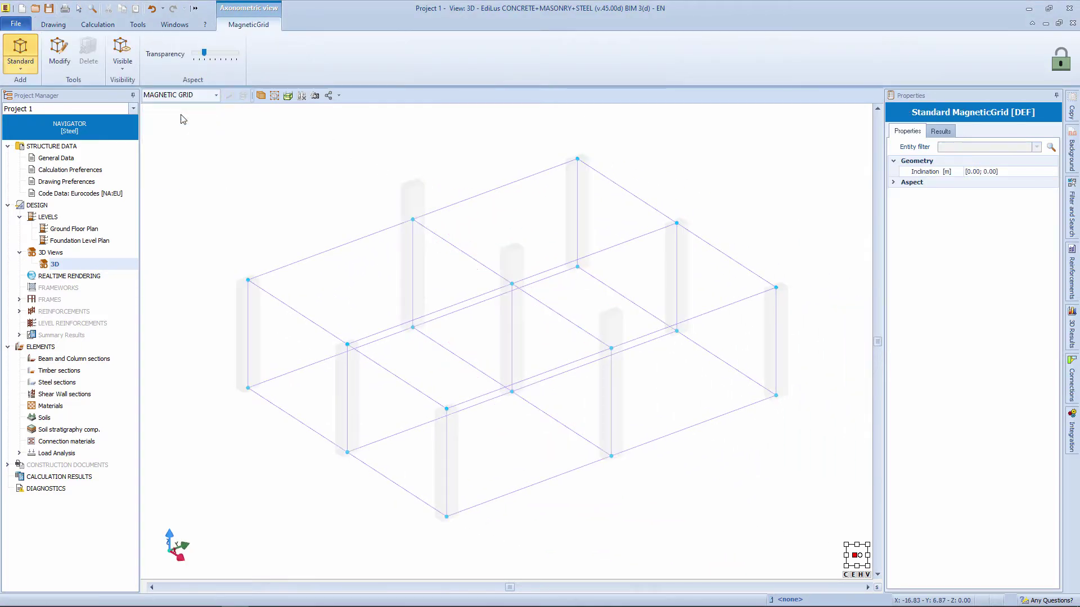
pyautogui.click(20, 54)
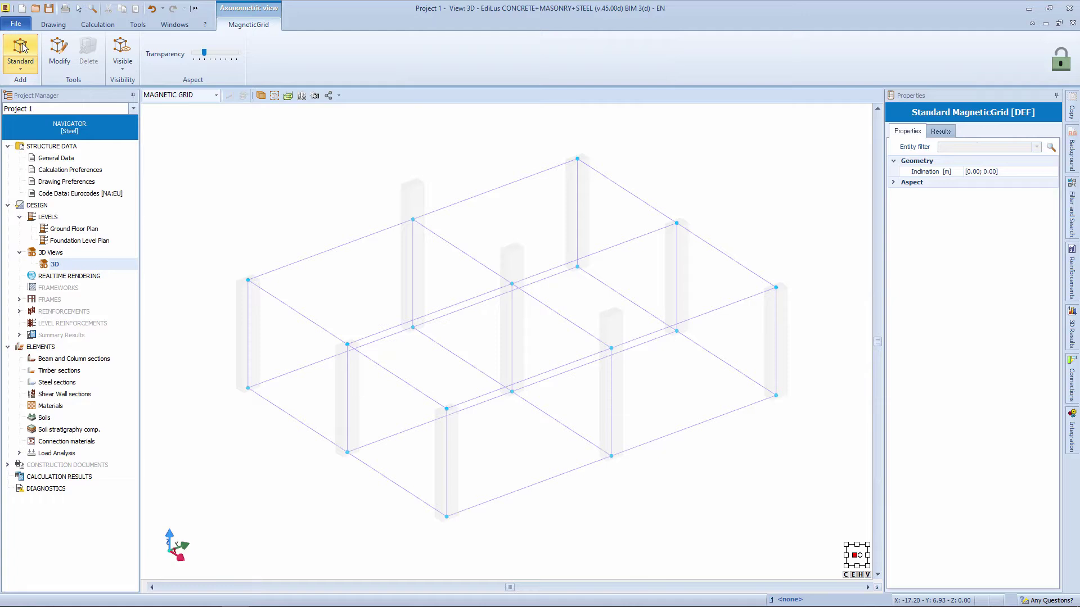
pyautogui.click(248, 279)
pyautogui.press('Escape')
# - Set the new grid's upper X-direction edge to 4 m and add a second bay at its outer end
pyautogui.click(304, 209)
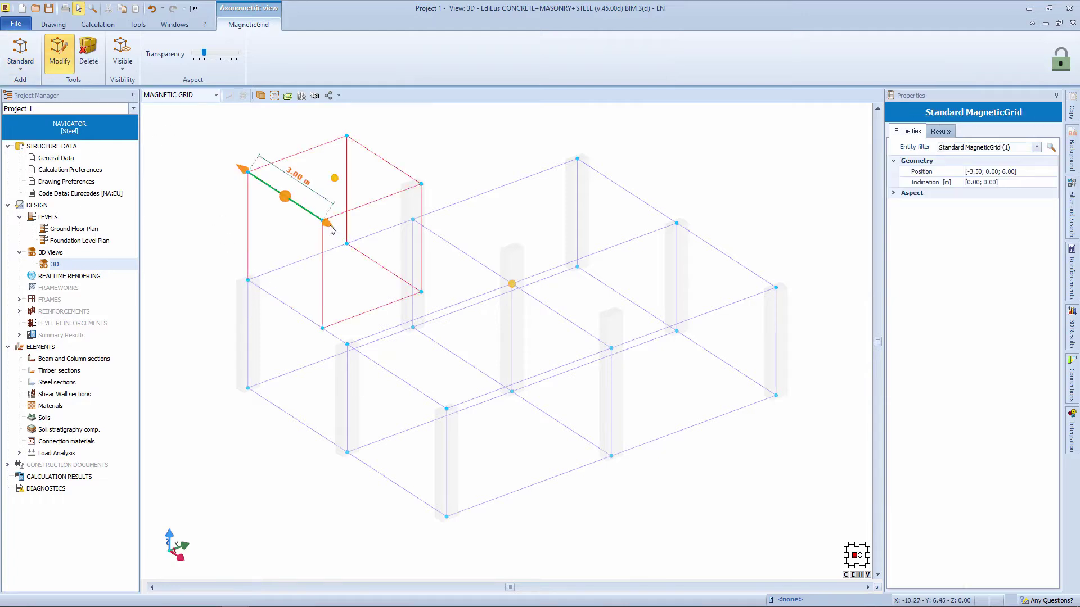
pyautogui.rightClick(330, 225)
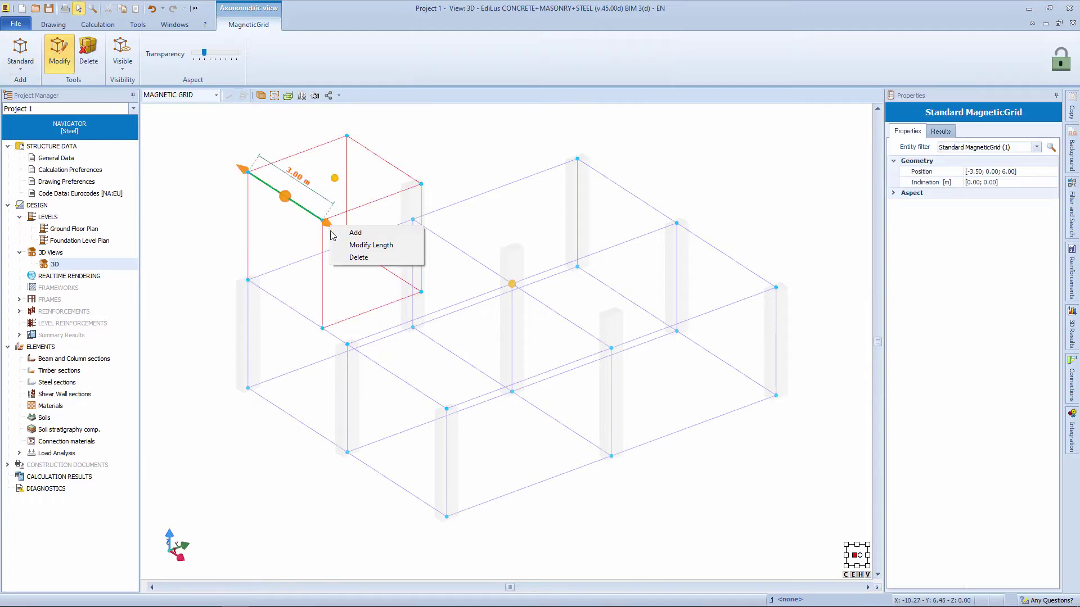
pyautogui.click(396, 245)
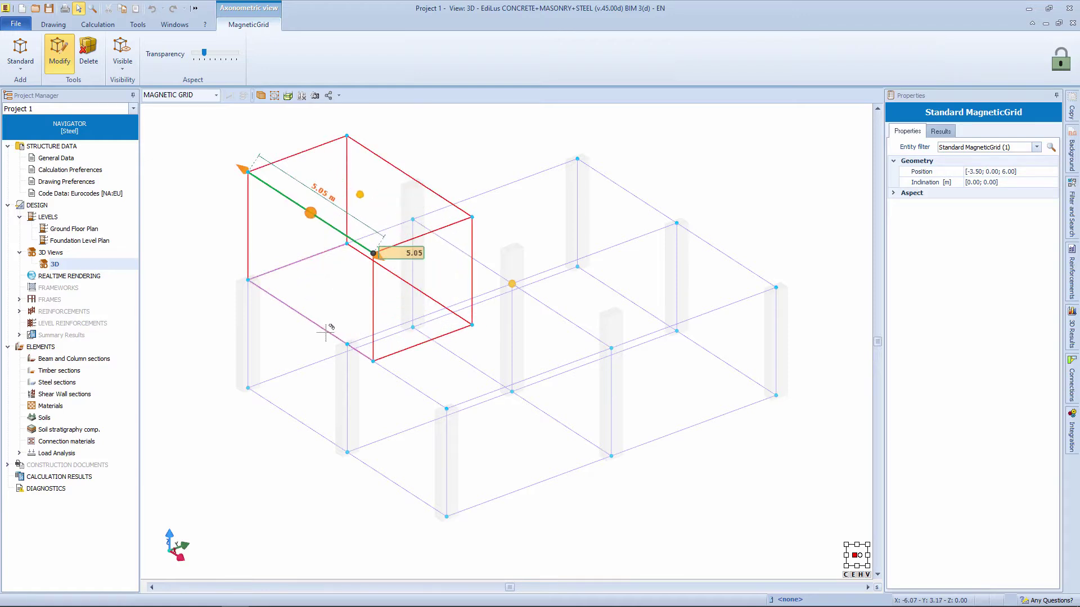
pyautogui.click(347, 344)
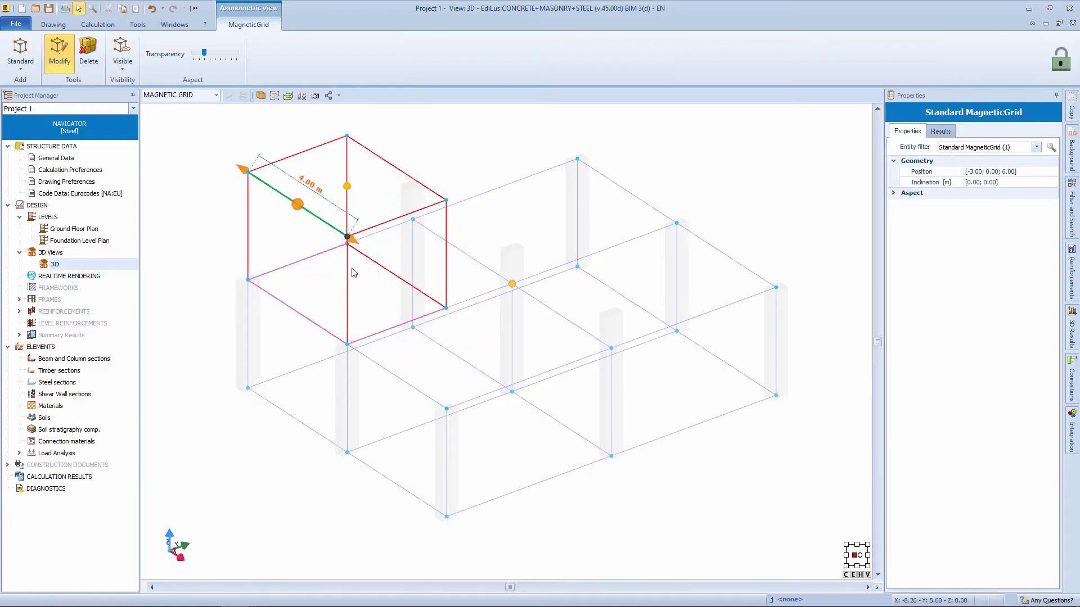
pyautogui.rightClick(352, 243)
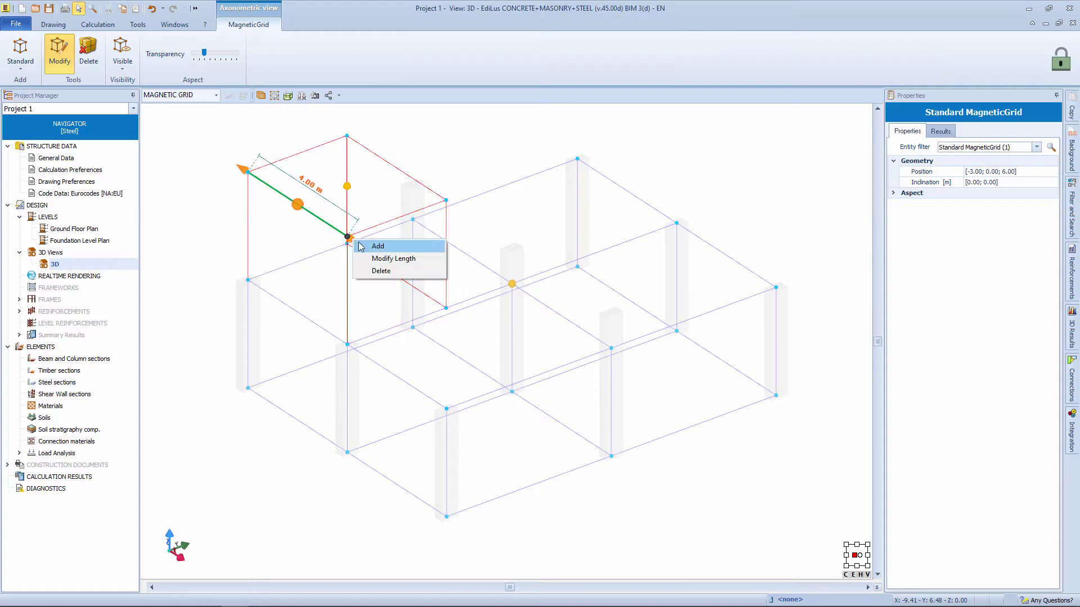
pyautogui.click(370, 249)
# - Set the upper grid's Y-direction edge to 5 m and add a second bay at its far end
pyautogui.click(525, 276)
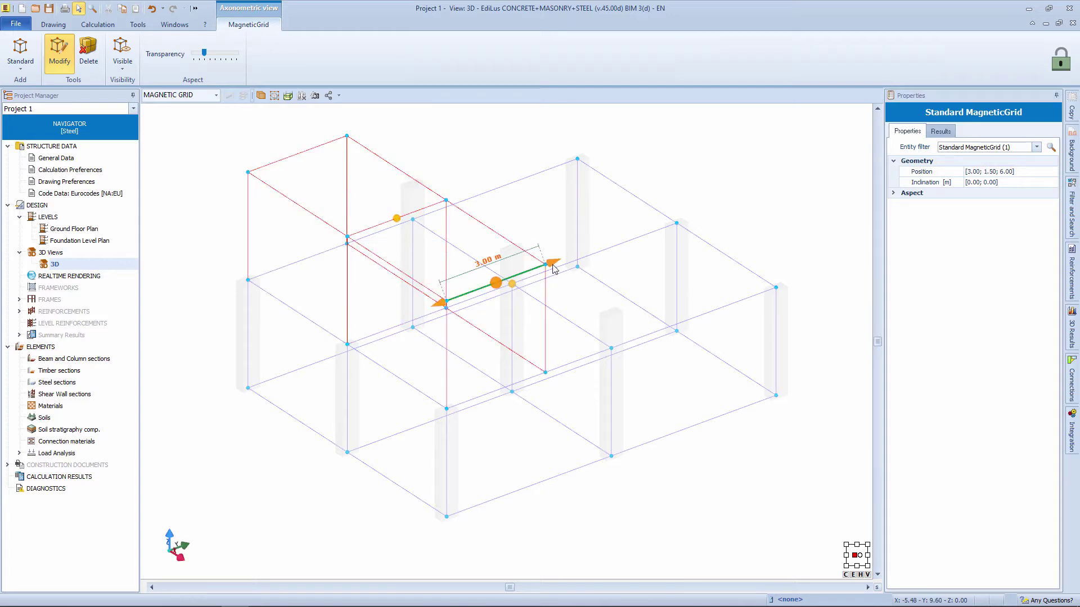
pyautogui.rightClick(553, 264)
pyautogui.click(619, 287)
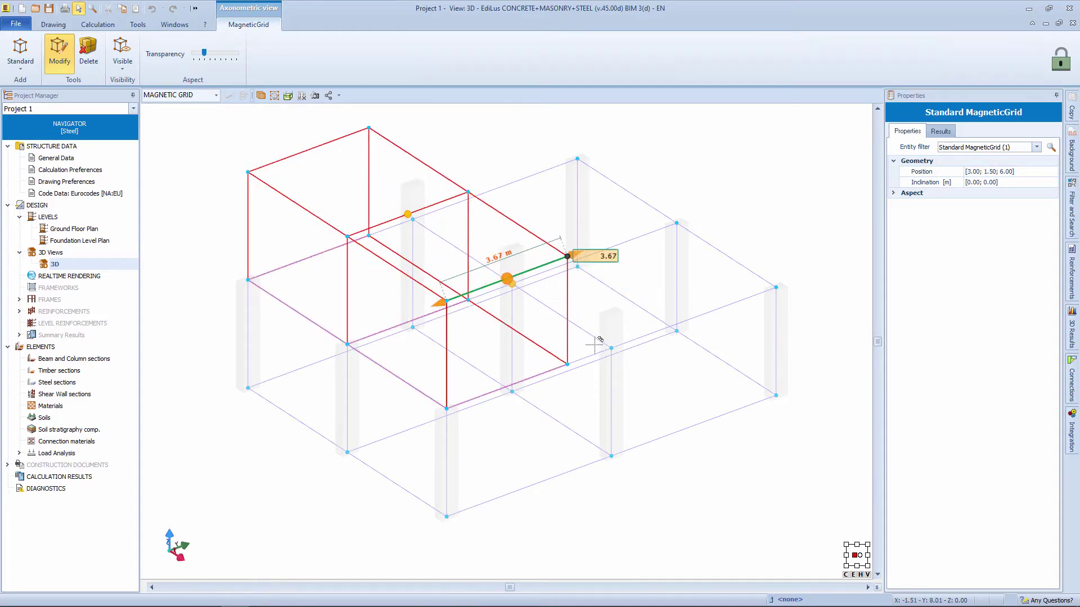
pyautogui.click(611, 348)
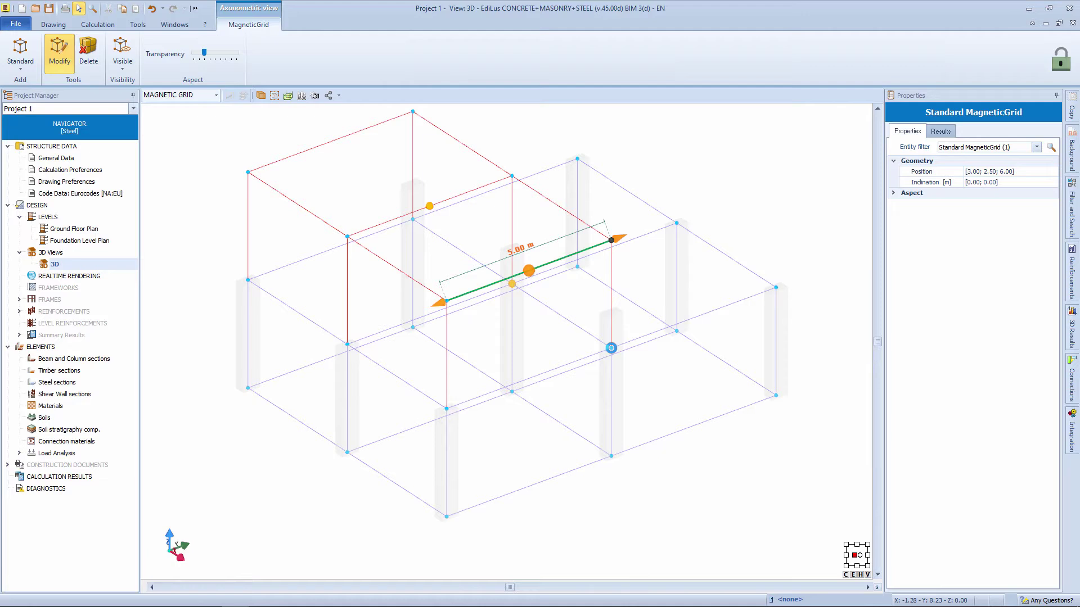
pyautogui.rightClick(619, 233)
pyautogui.click(647, 246)
# - Reduce the height of the upper magnetic grid to 1 m, matching the tops of the taller middle columns
pyautogui.click(612, 270)
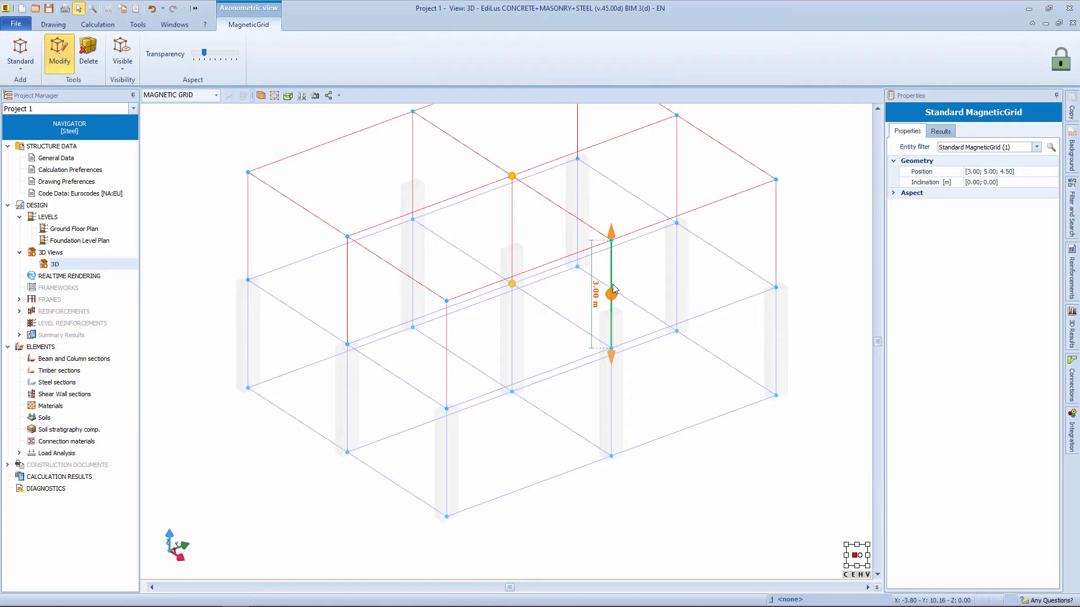
pyautogui.rightClick(613, 238)
pyautogui.click(647, 255)
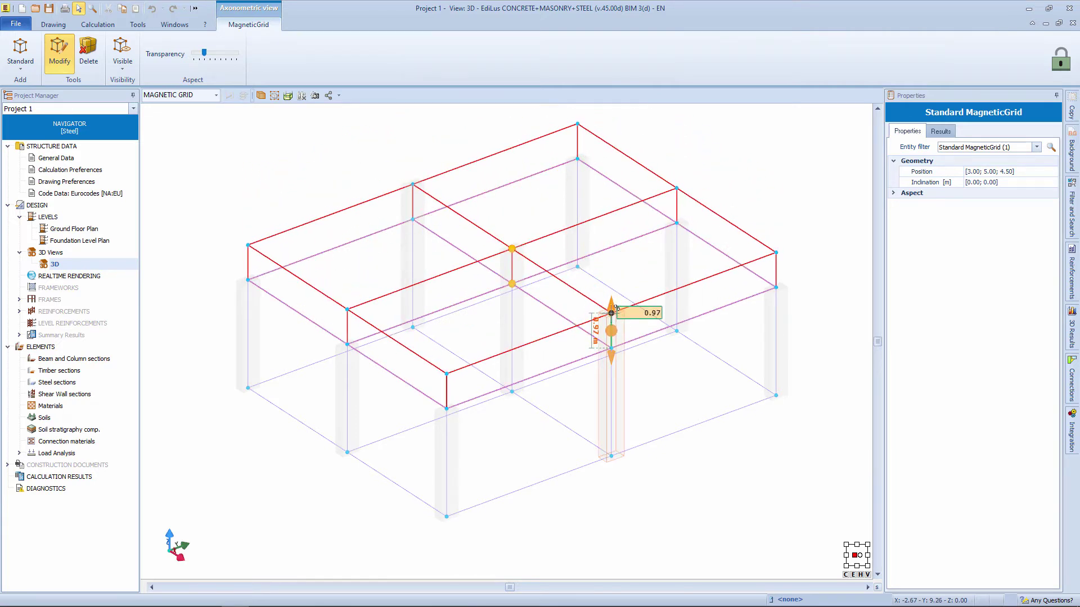
pyautogui.scroll(8, 611, 309)
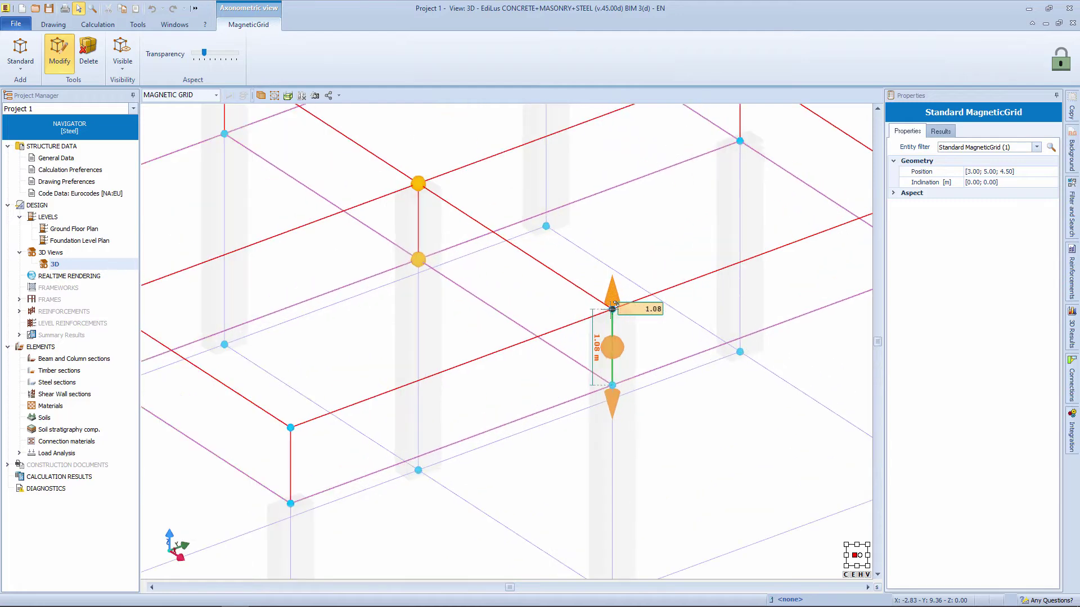
pyautogui.click(615, 324)
pyautogui.scroll(-5, 615, 323)
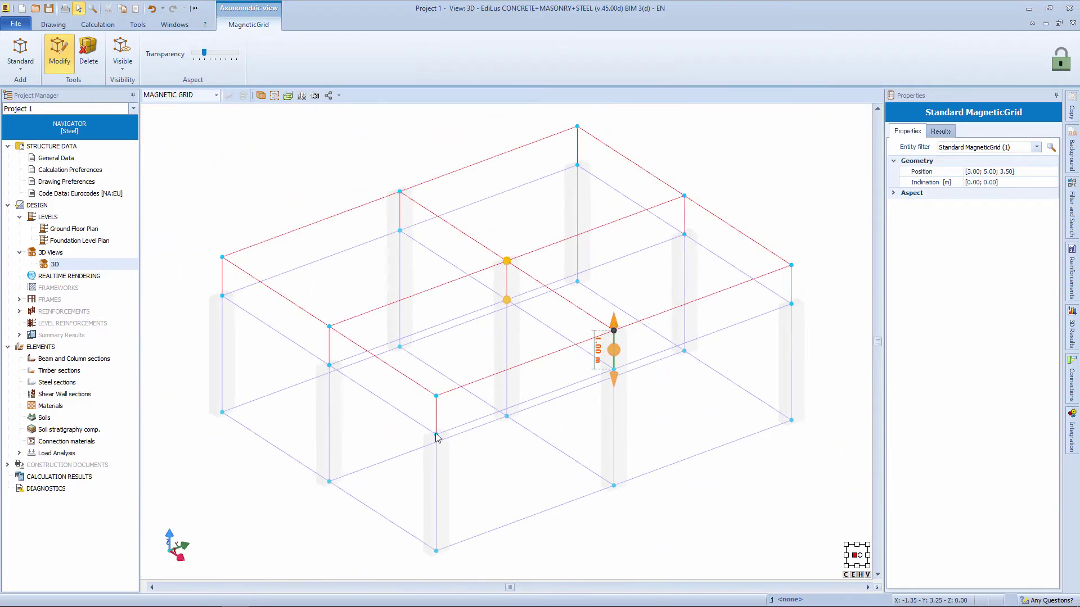
# - Rotate the upper grid about the X direction at its front lower corner, up to the top of the taller middle column
pyautogui.click(436, 434)
pyautogui.scroll(5, 435, 446)
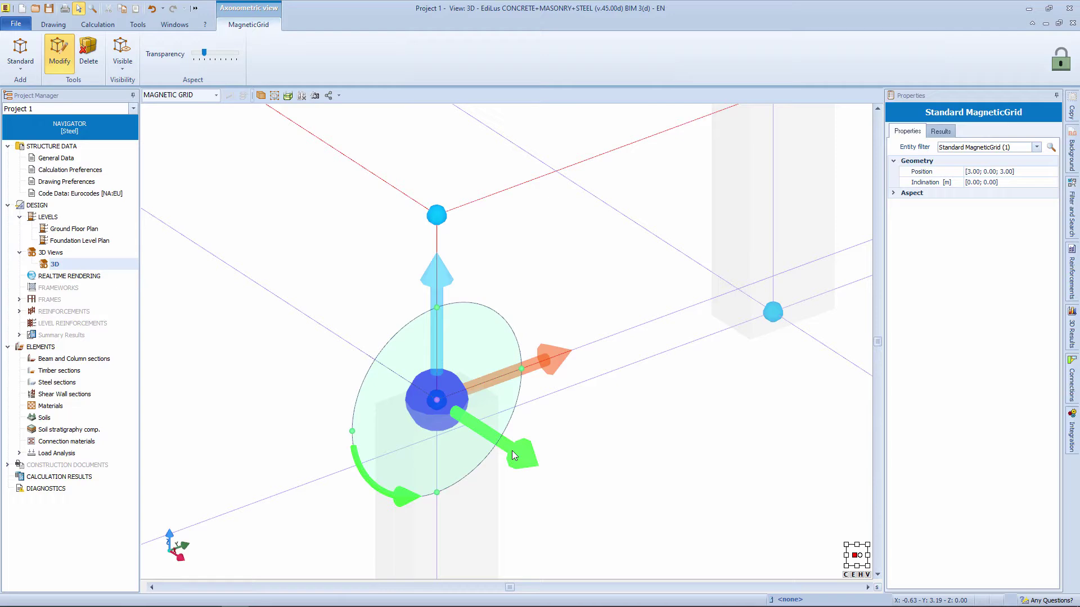
pyautogui.click(521, 369)
pyautogui.scroll(-5, 494, 393)
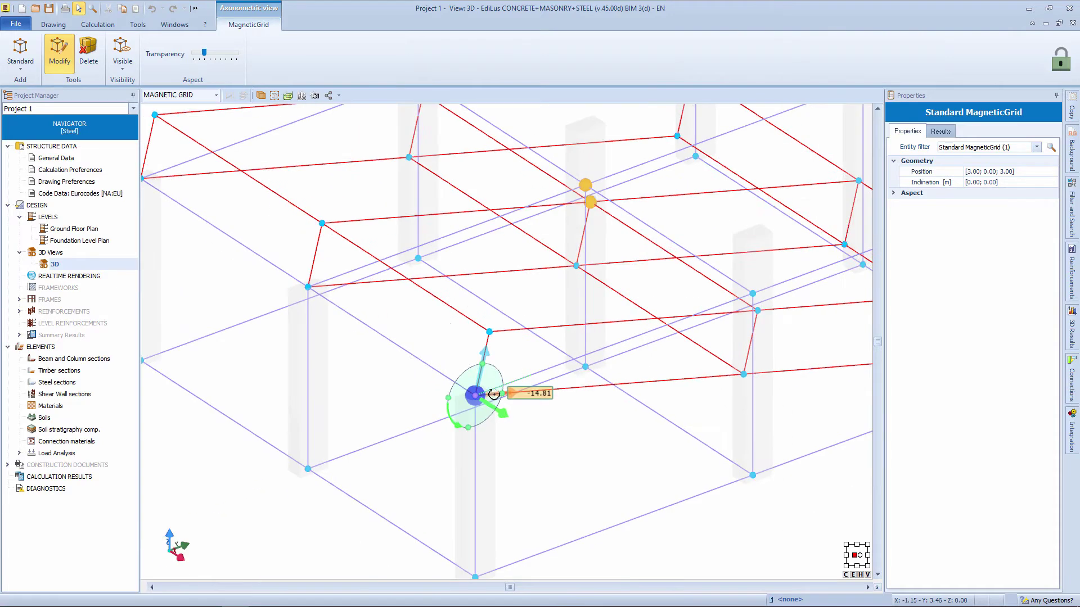
pyautogui.moveTo(564, 392); pyautogui.dragTo(755, 230)
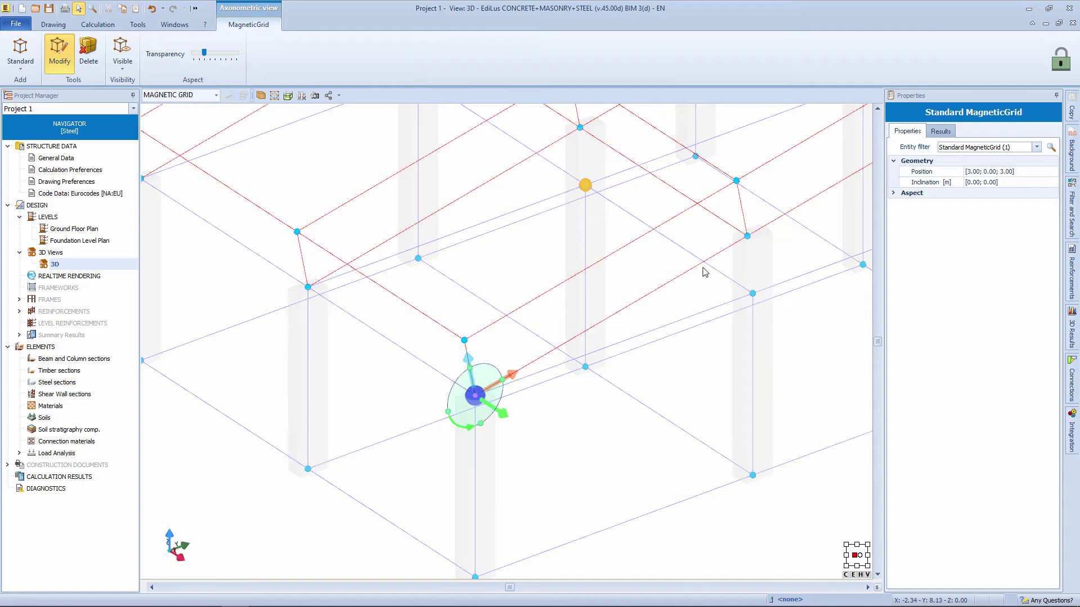
# - Delete the upper layer of the inclined grid, leaving only its sloping bottom plane
pyautogui.moveTo(704, 272); pyautogui.dragTo(548, 330, button='middle')
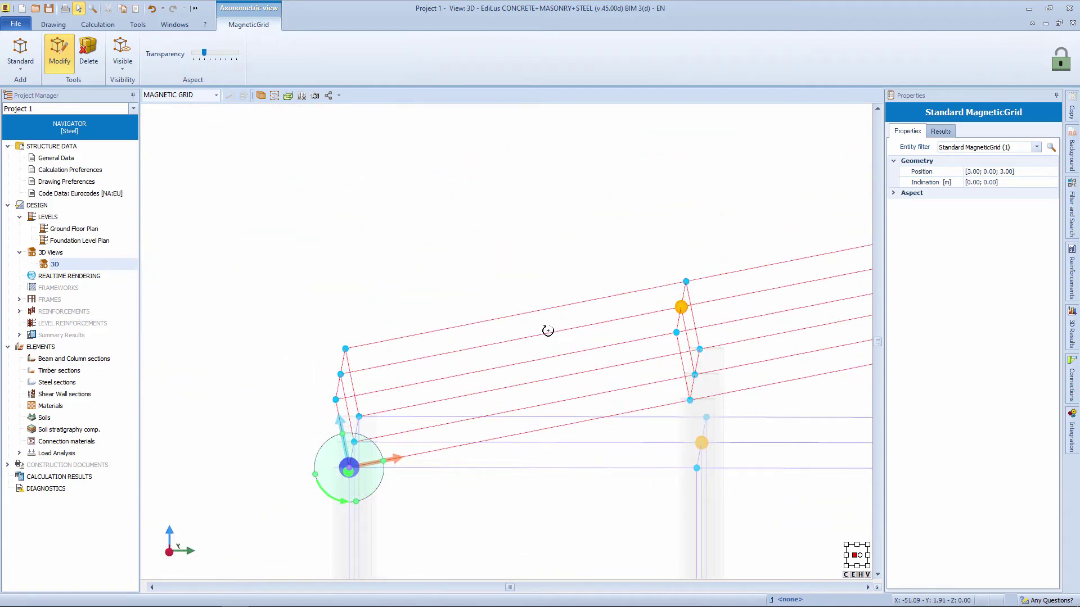
pyautogui.moveTo(495, 281); pyautogui.dragTo(571, 330, button='middle')
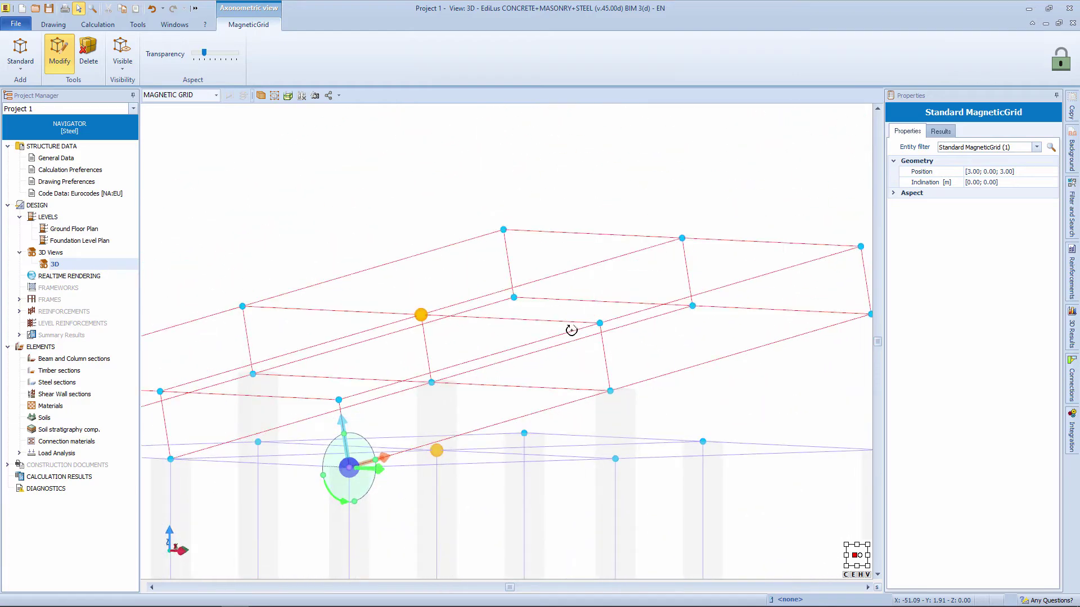
pyautogui.click(605, 361)
pyautogui.rightClick(600, 307)
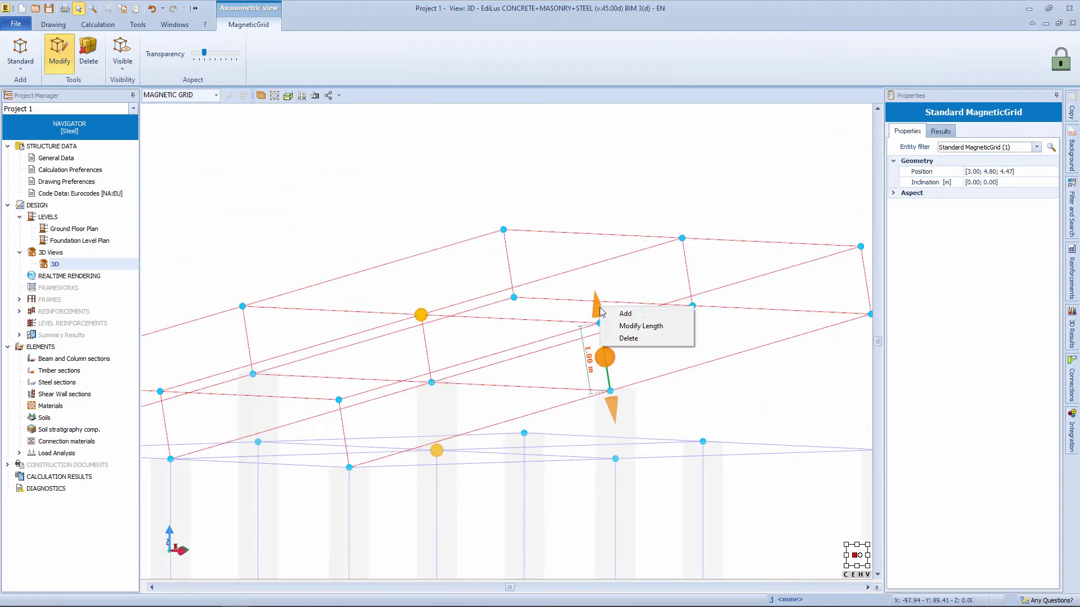
pyautogui.click(626, 340)
pyautogui.moveTo(626, 341); pyautogui.dragTo(663, 259, button='middle')
# - Split the outer 4 m bay on the inclined grid's lower X-direction edge into four 1 m parts
pyautogui.click(401, 554)
pyautogui.moveTo(401, 553); pyautogui.dragTo(430, 482, button='middle')
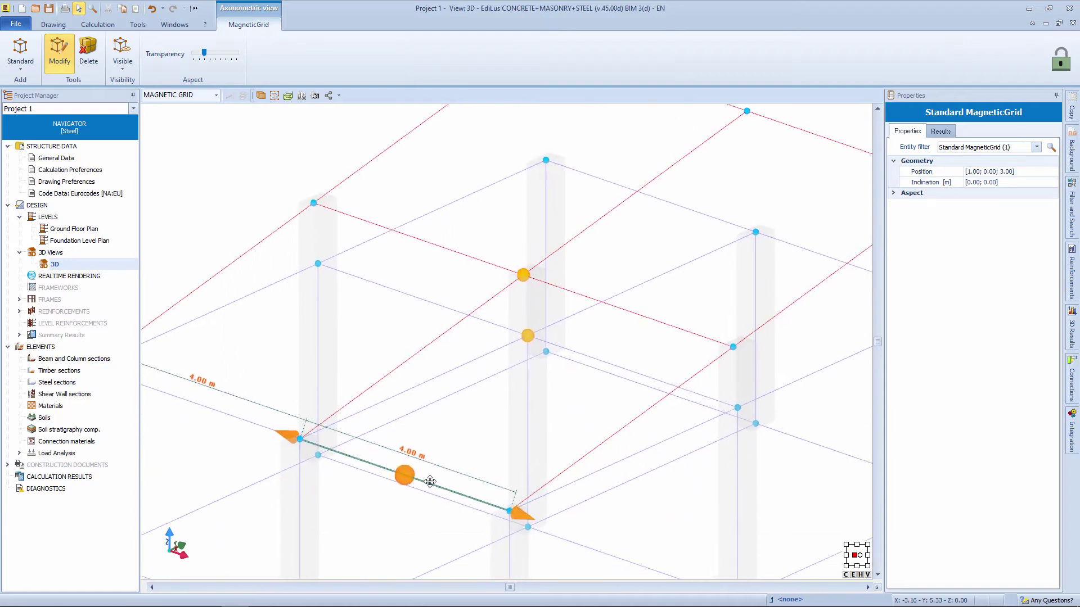
pyautogui.rightClick(401, 476)
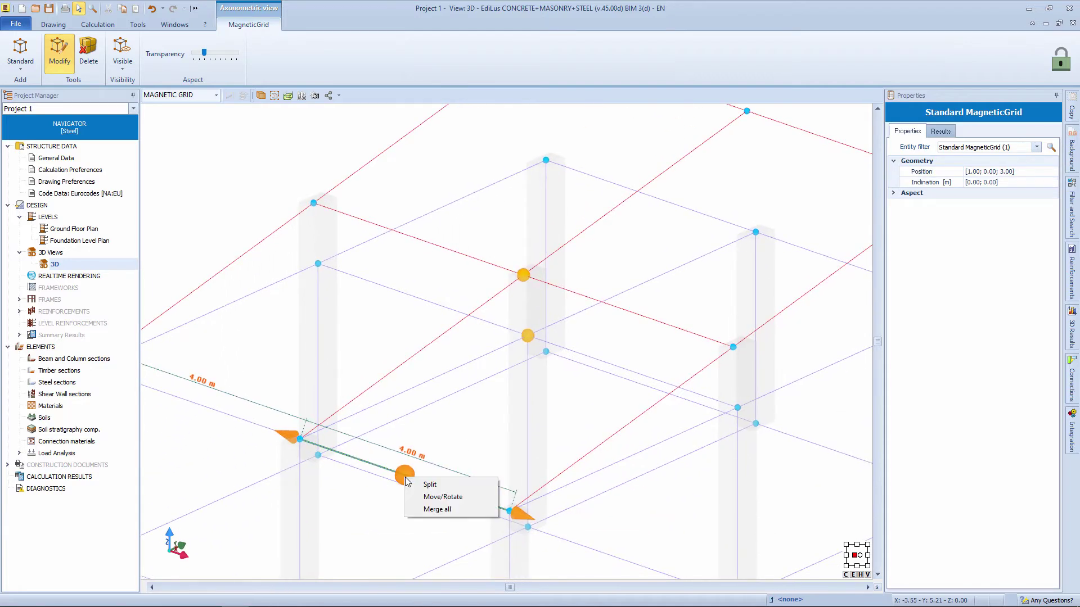
pyautogui.click(459, 485)
pyautogui.click(459, 495)
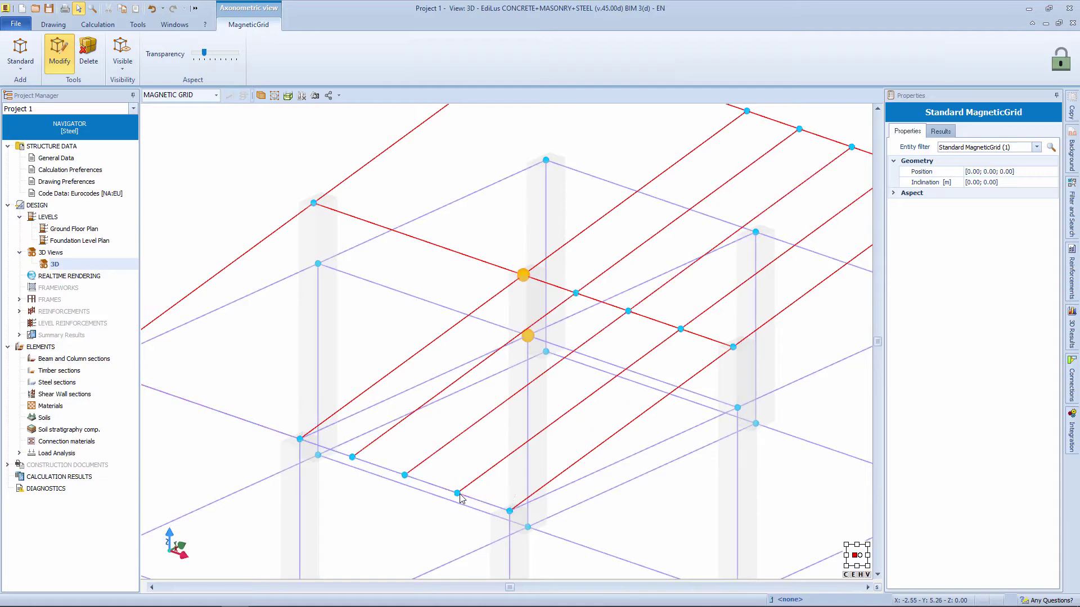
# - Split the remaining 4 m bay on the inclined grid's lower X-direction edge into four 1 m parts
pyautogui.scroll(-2, 463, 499)
pyautogui.click(355, 454)
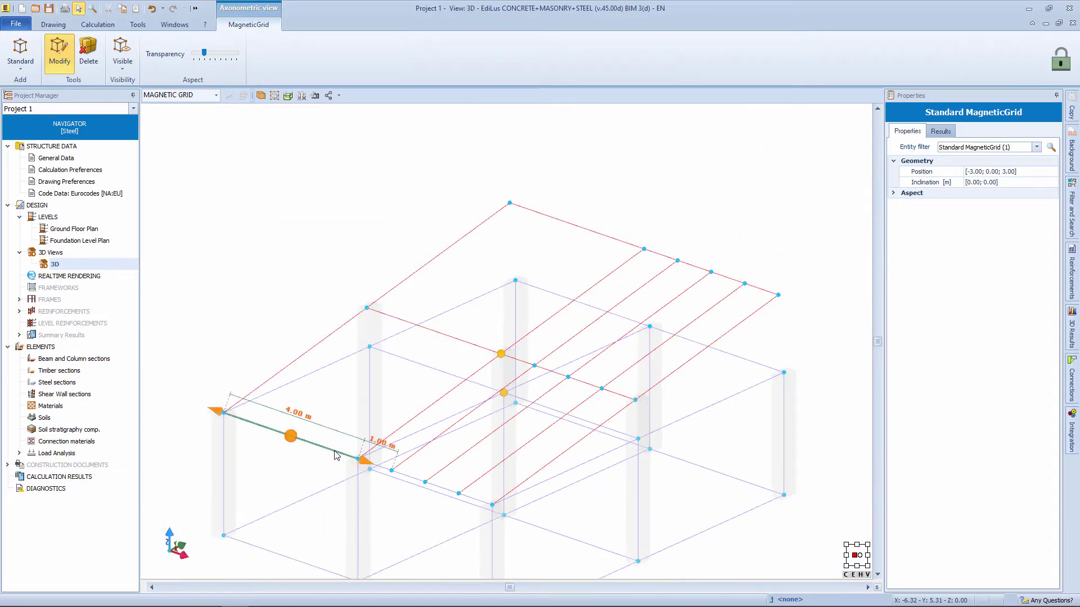
pyautogui.rightClick(291, 436)
pyautogui.click(340, 448)
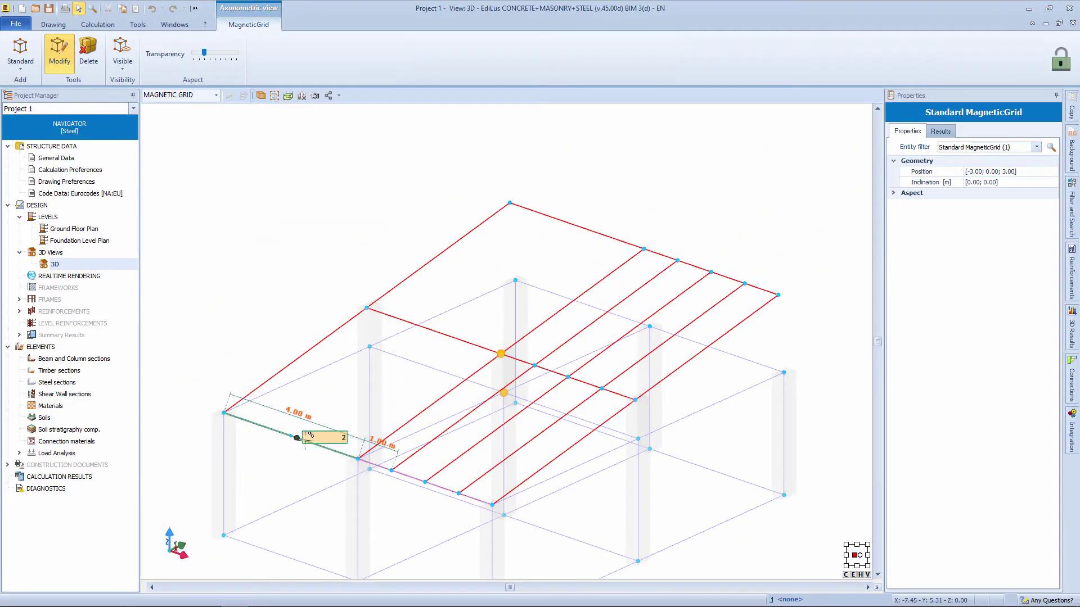
pyautogui.click(327, 448)
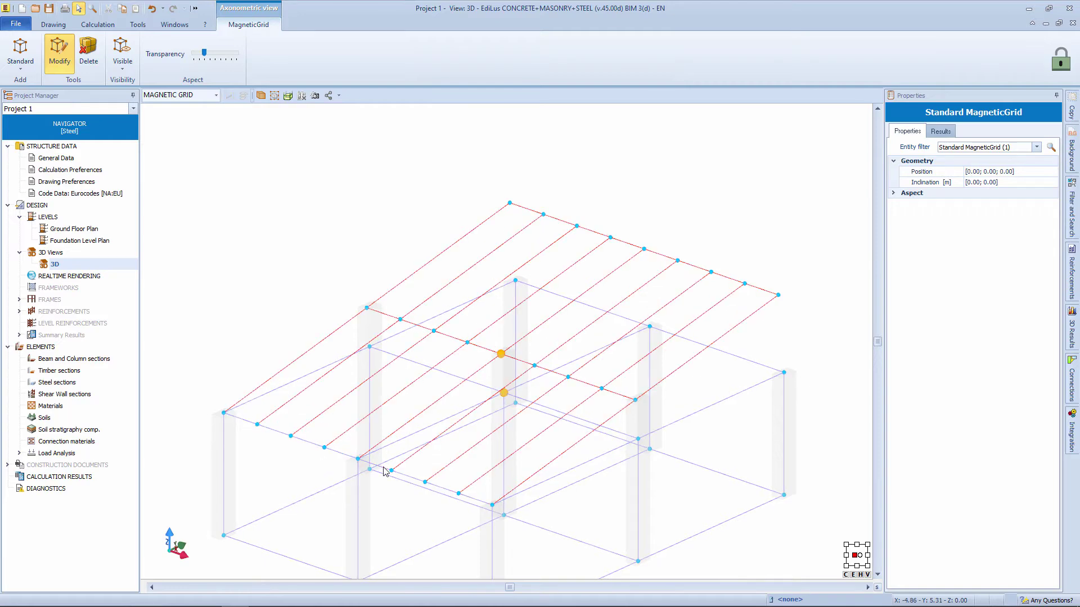
# - Delete the far 5 m bay of the inclined grid, keeping only the slope from the outer columns up to the taller middle columns
pyautogui.moveTo(383, 466); pyautogui.dragTo(381, 472, button='middle')
pyautogui.click(213, 315)
pyautogui.moveTo(400, 397)
pyautogui.mouseDown(button='middle')
pyautogui.moveTo(381, 388)
pyautogui.moveTo(392, 403)
pyautogui.mouseUp(button='middle')
pyautogui.scroll(-3, 578, 450)
pyautogui.moveTo(578, 448); pyautogui.dragTo(499, 419, button='middle')
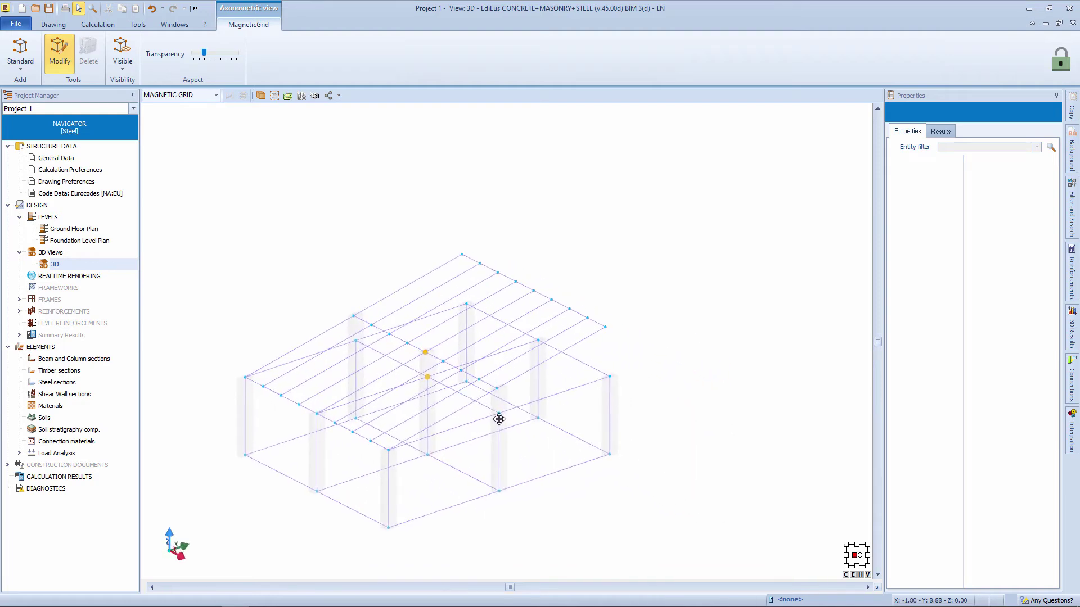
pyautogui.click(530, 376)
pyautogui.rightClick(612, 326)
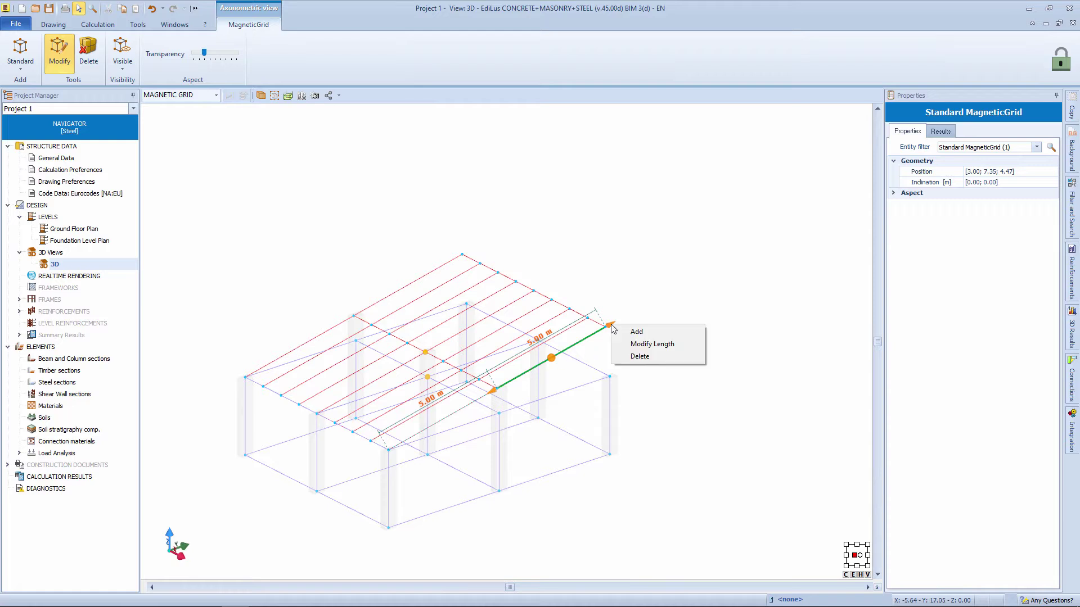
pyautogui.click(630, 358)
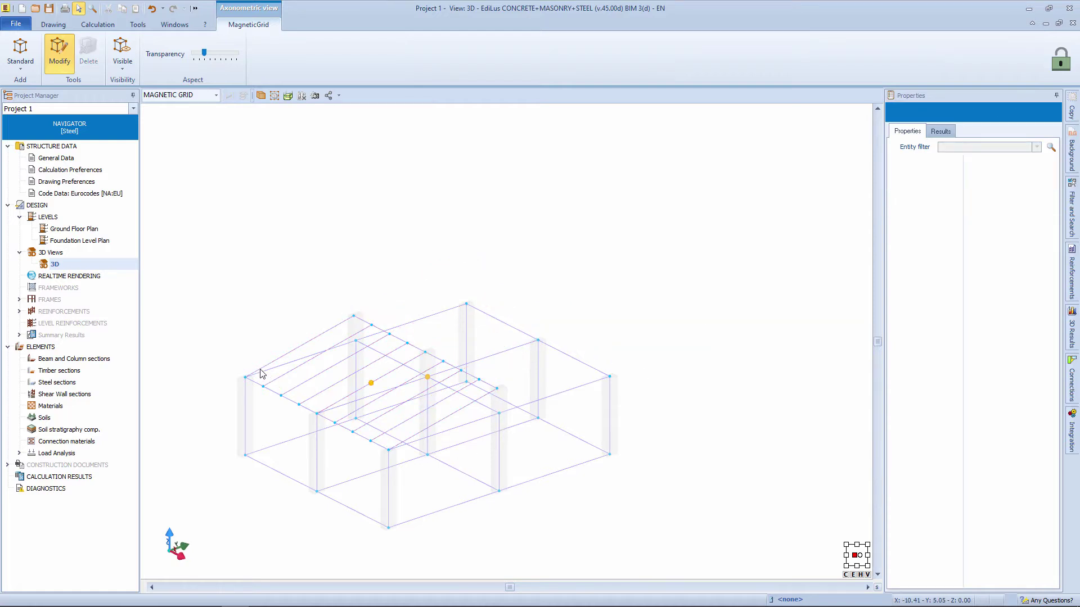
# - Copy the inclined grid from its lower corner to its upper edge at the taller middle columns
pyautogui.click(246, 380)
pyautogui.keyDown('shift'); pyautogui.moveTo(592, 403); pyautogui.dragTo(583, 352, button='middle'); pyautogui.keyUp('shift')
pyautogui.hotkey('ctrl', 'v')
pyautogui.moveTo(470, 316); pyautogui.dragTo(468, 301, button='middle')
pyautogui.click(467, 302)
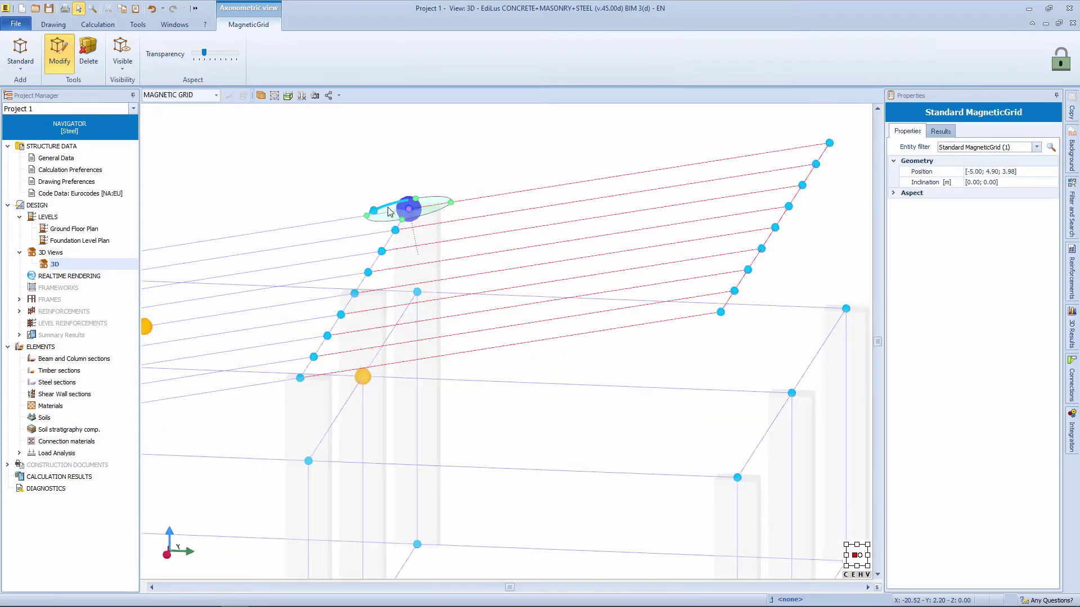
# - Rotate the copied grid about the X direction so it slopes down to the tops of the opposite outer columns
pyautogui.click(390, 211)
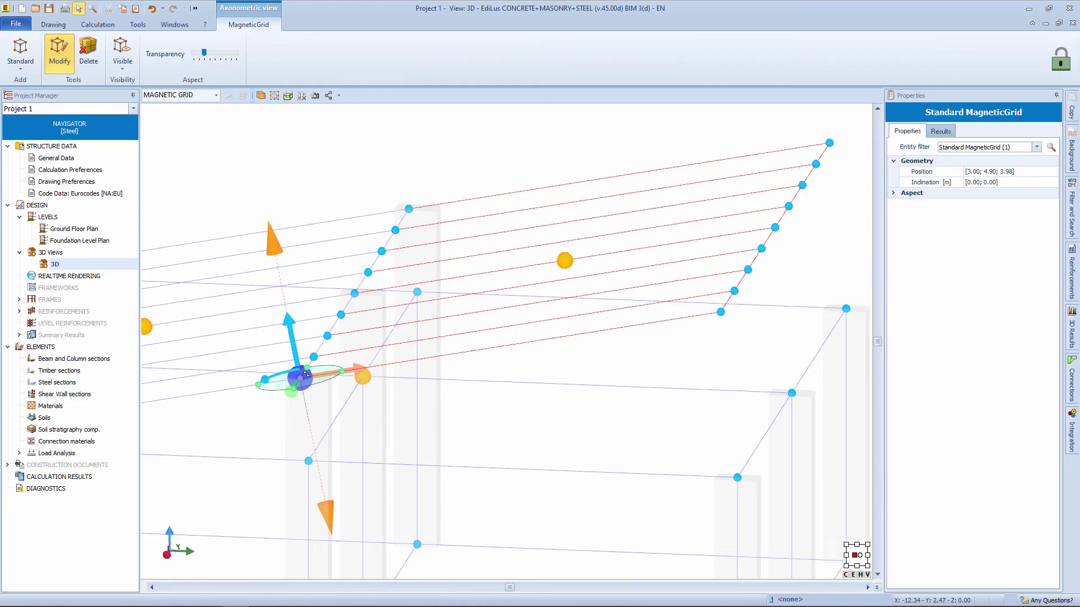
pyautogui.click(294, 390)
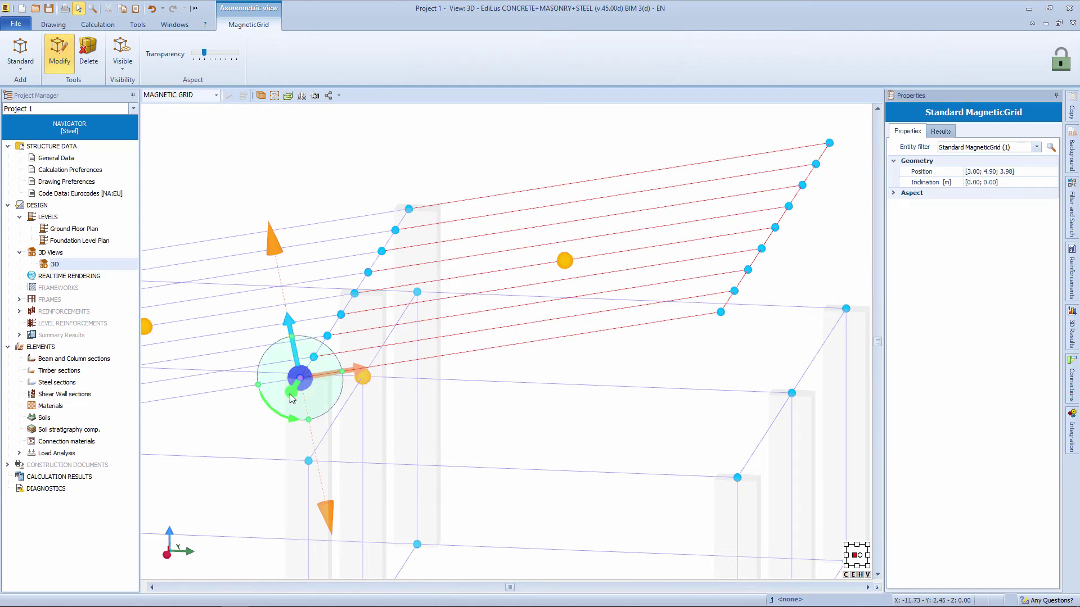
pyautogui.moveTo(340, 372); pyautogui.dragTo(640, 449)
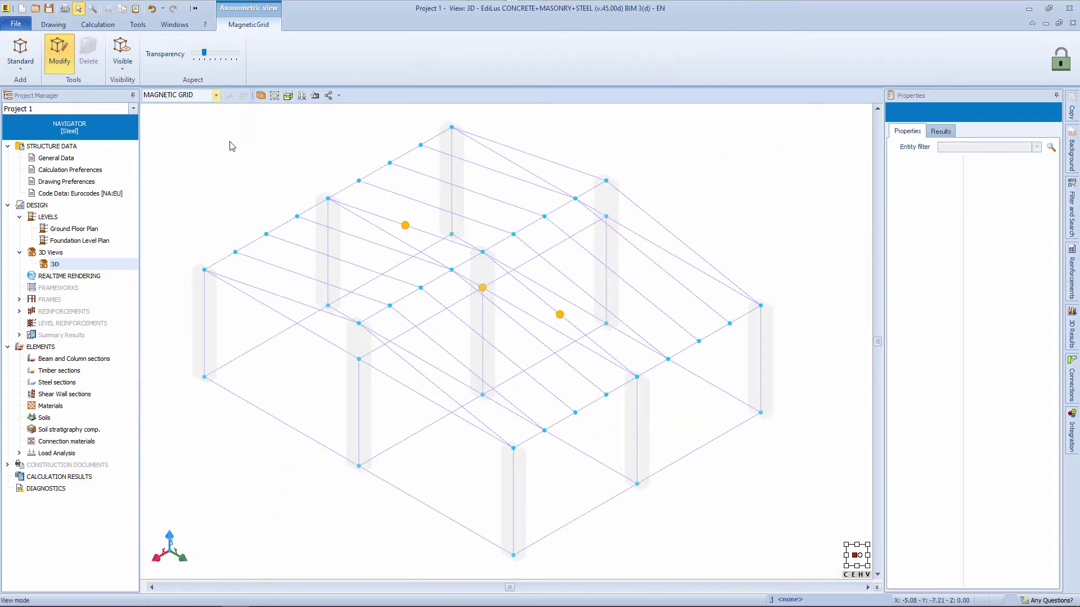
# - Switch to the 3D EDITOR mode and draw IPE 220 steel beams across the tops of the first row of outer columns
pyautogui.click(215, 95)
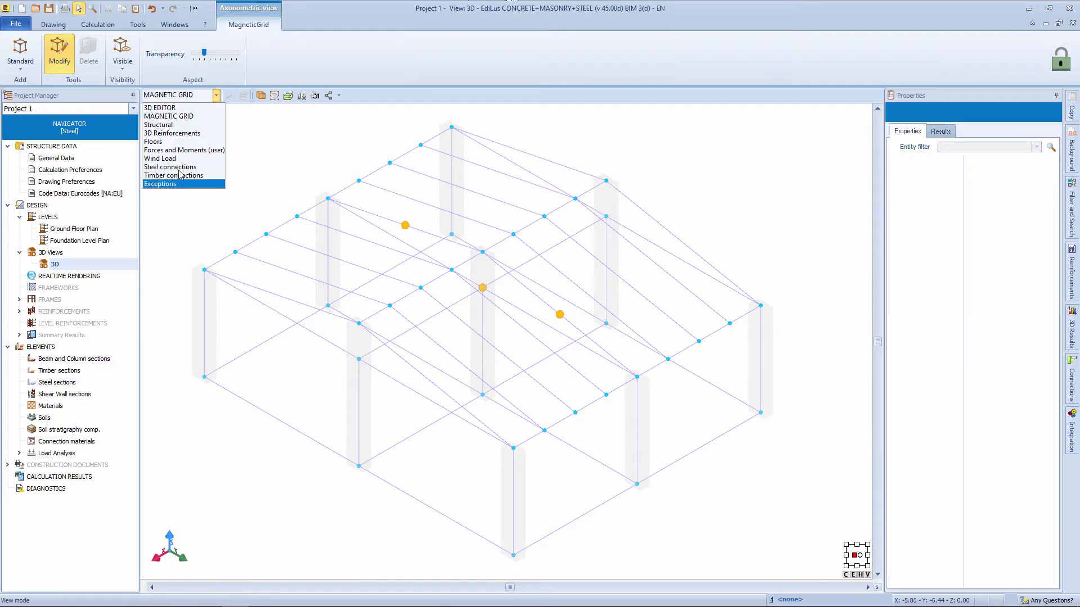
pyautogui.click(188, 115)
pyautogui.moveTo(313, 241); pyautogui.dragTo(495, 409, button='middle')
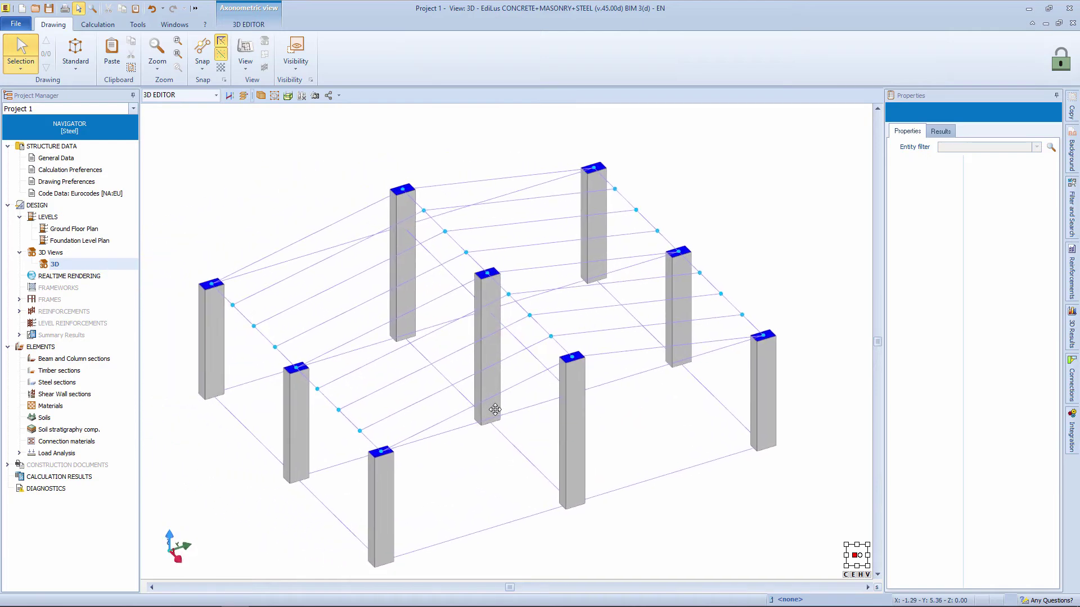
pyautogui.click(76, 54)
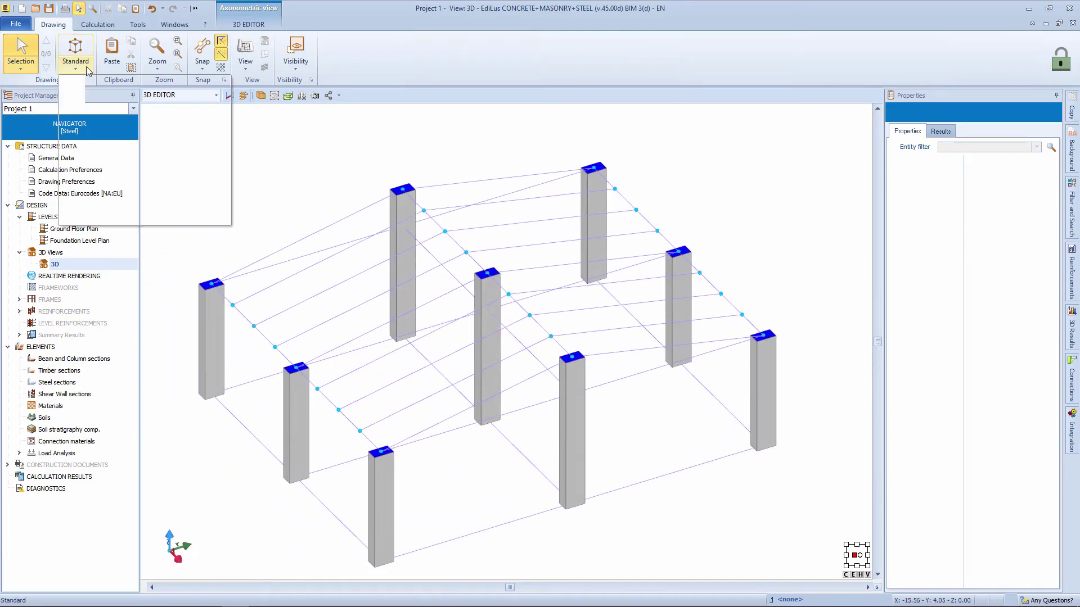
pyautogui.moveTo(146, 90)
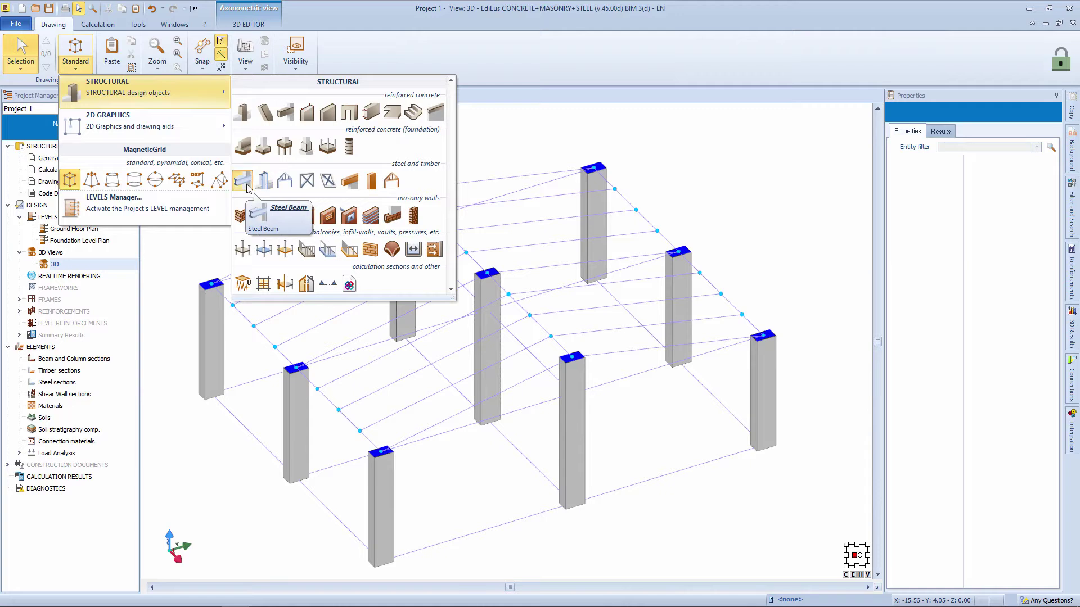
pyautogui.click(242, 180)
pyautogui.click(212, 283)
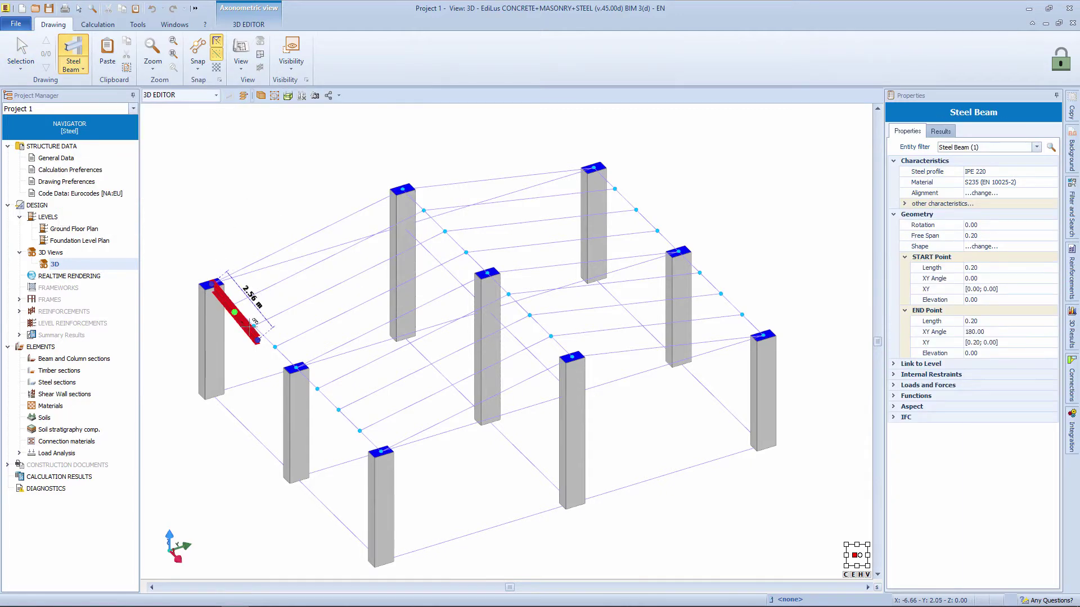
pyautogui.click(297, 367)
pyautogui.click(433, 406)
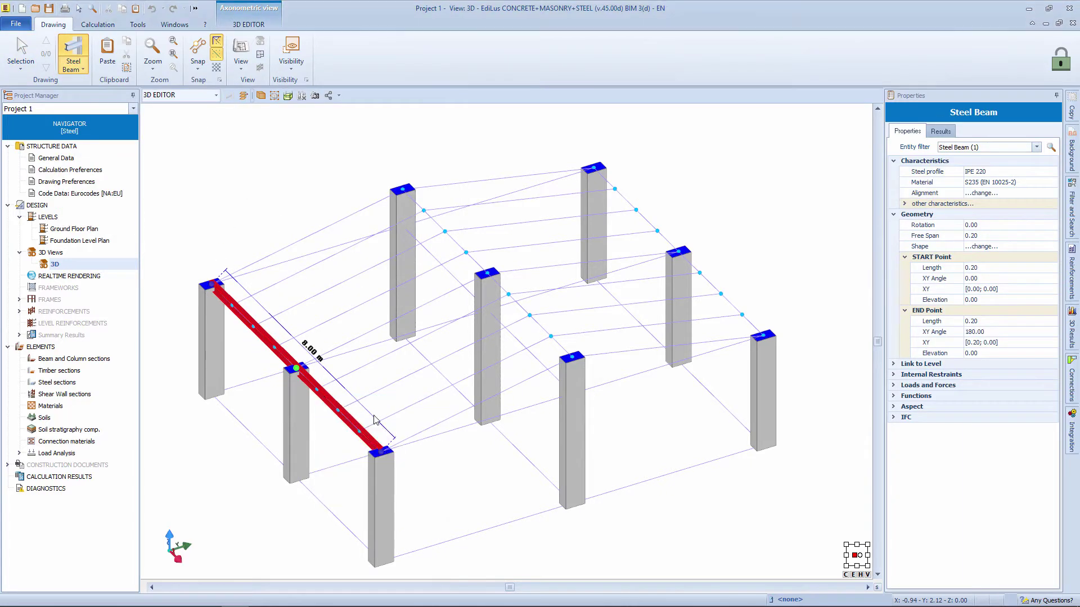
# - Draw IPE 220 steel beams along the tops of the middle column row and the opposite outer column row
pyautogui.click(402, 190)
pyautogui.click(488, 274)
pyautogui.click(623, 315)
pyautogui.click(594, 167)
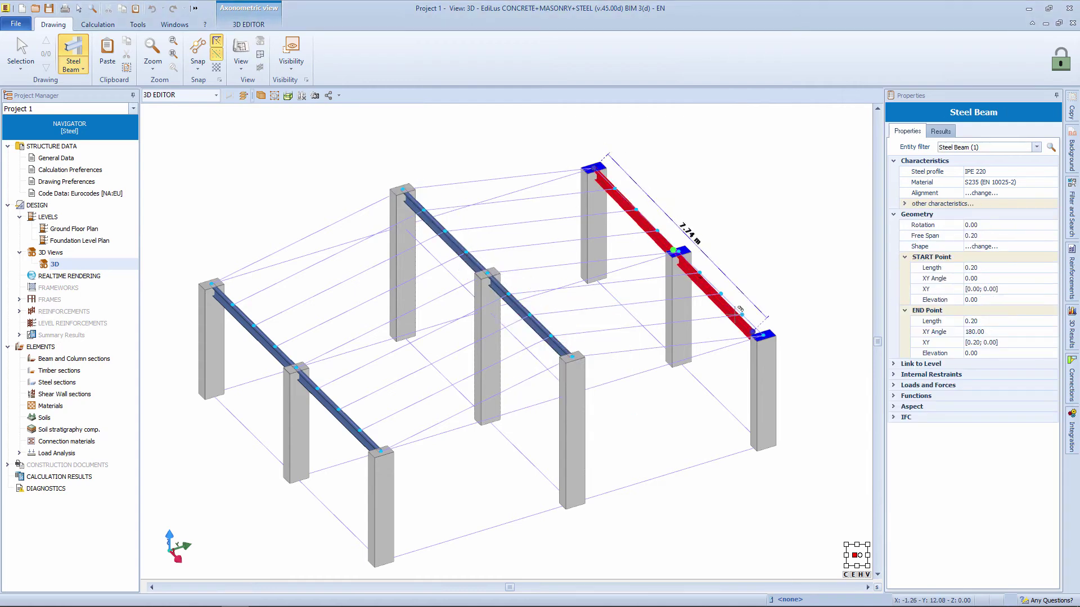
pyautogui.click(763, 335)
pyautogui.click(814, 293)
# - Set the steel profile for new beams to IPE 140
pyautogui.click(1036, 171)
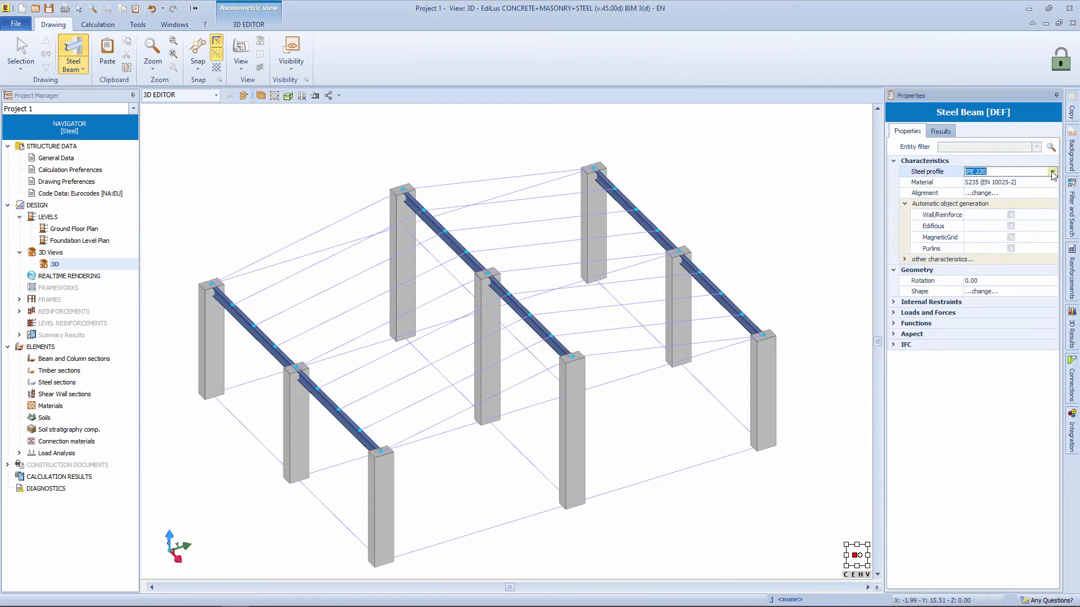
pyautogui.click(1052, 172)
pyautogui.click(977, 218)
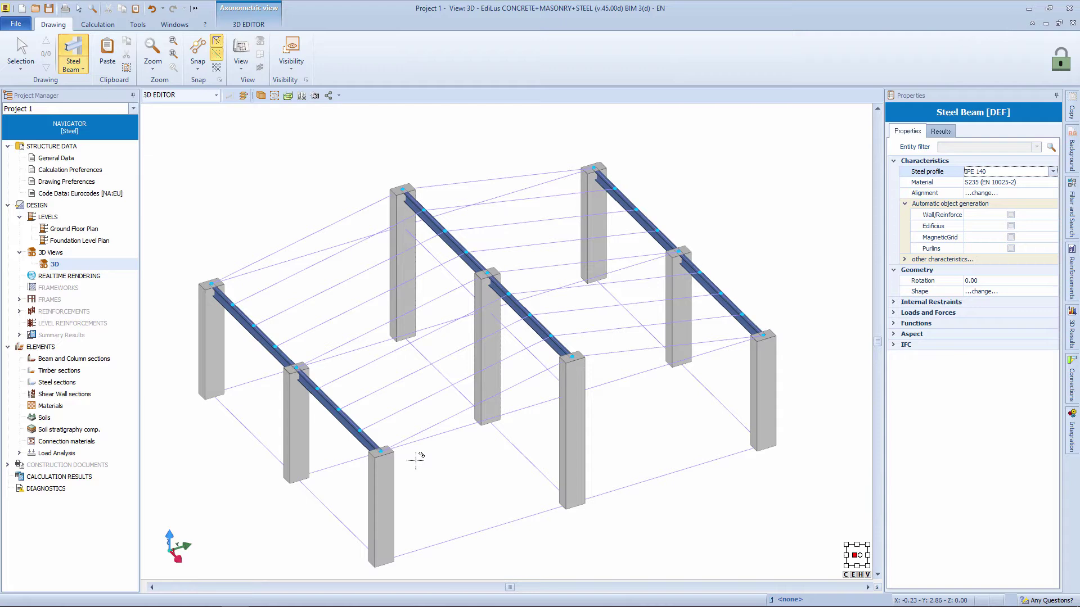
# - Draw two adjacent sloping IPE 140 beams along the grid lines from the outer beam up to the ridge beam
pyautogui.click(381, 451)
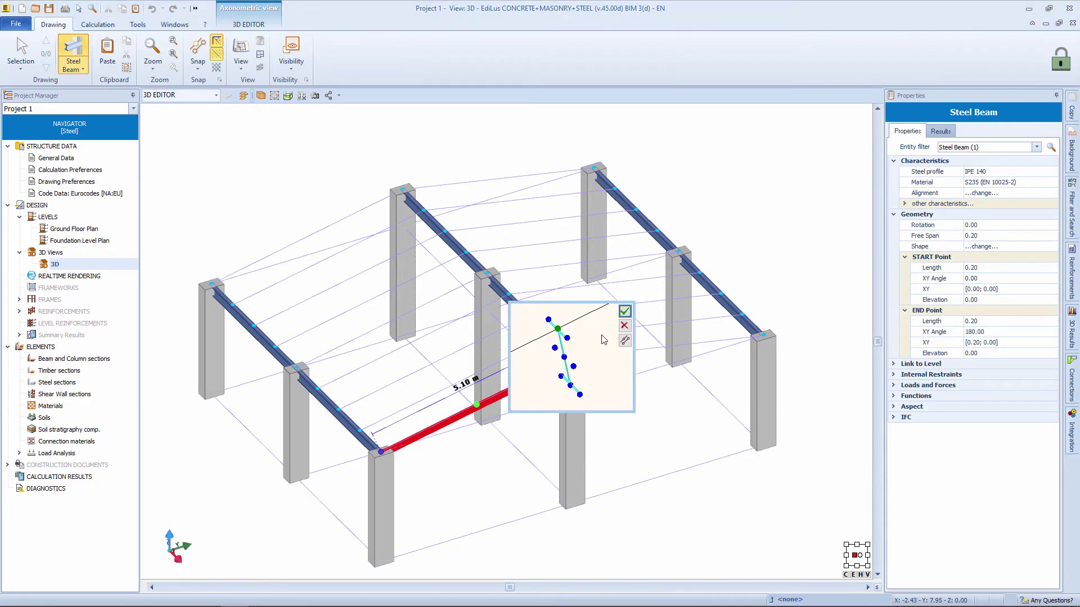
pyautogui.click(573, 356)
pyautogui.click(360, 428)
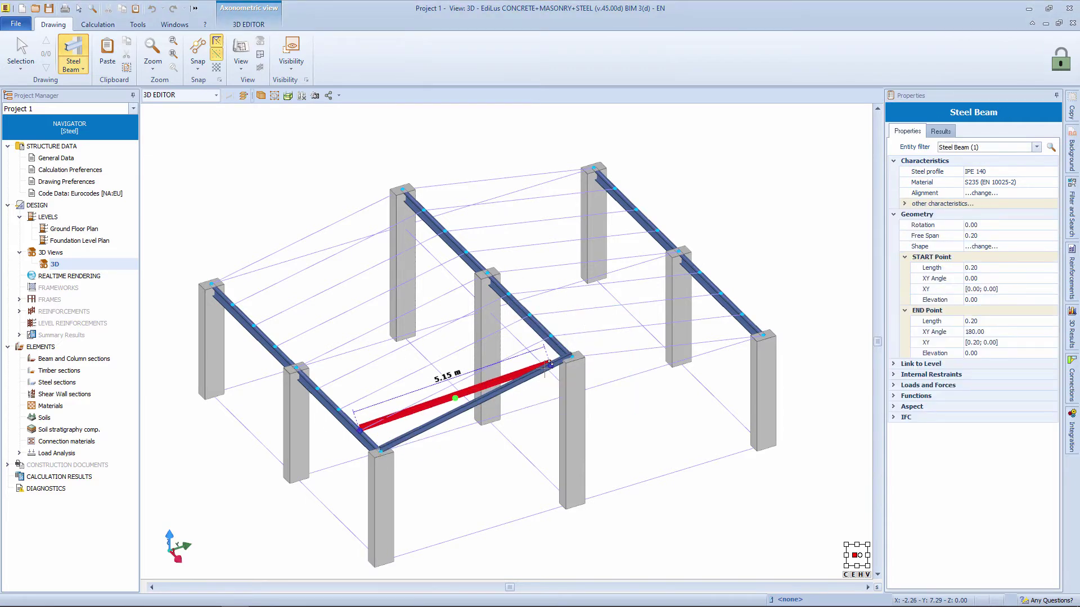
pyautogui.click(606, 290)
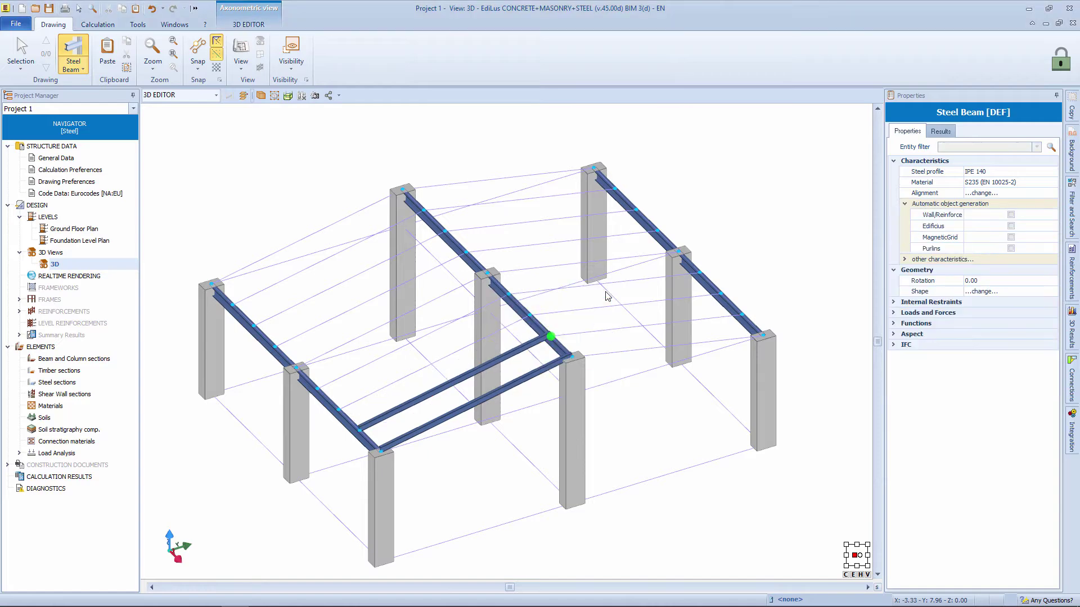
# - Delete the two individually drawn sloping beams
pyautogui.press('Escape')
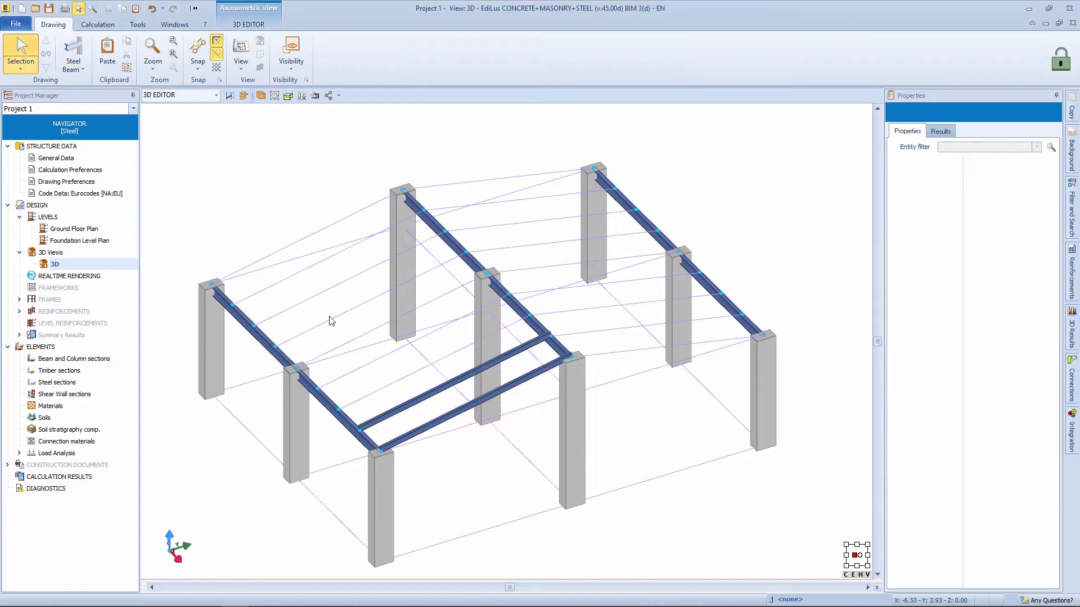
pyautogui.click(456, 386)
pyautogui.press('Delete')
pyautogui.click(464, 406)
pyautogui.press('Delete')
# - Generate IPE 140 beams on both sloping grids using the MagneticGrid automatic object generation, with the beams' undersides on the grid lines
pyautogui.moveTo(464, 405); pyautogui.dragTo(489, 390, button='middle')
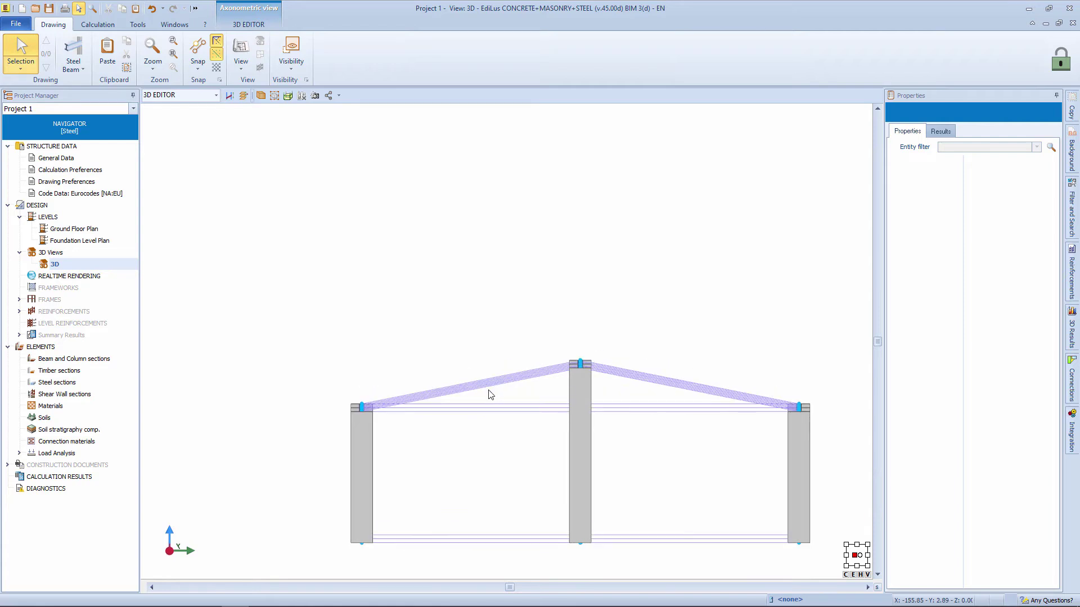
pyautogui.click(73, 56)
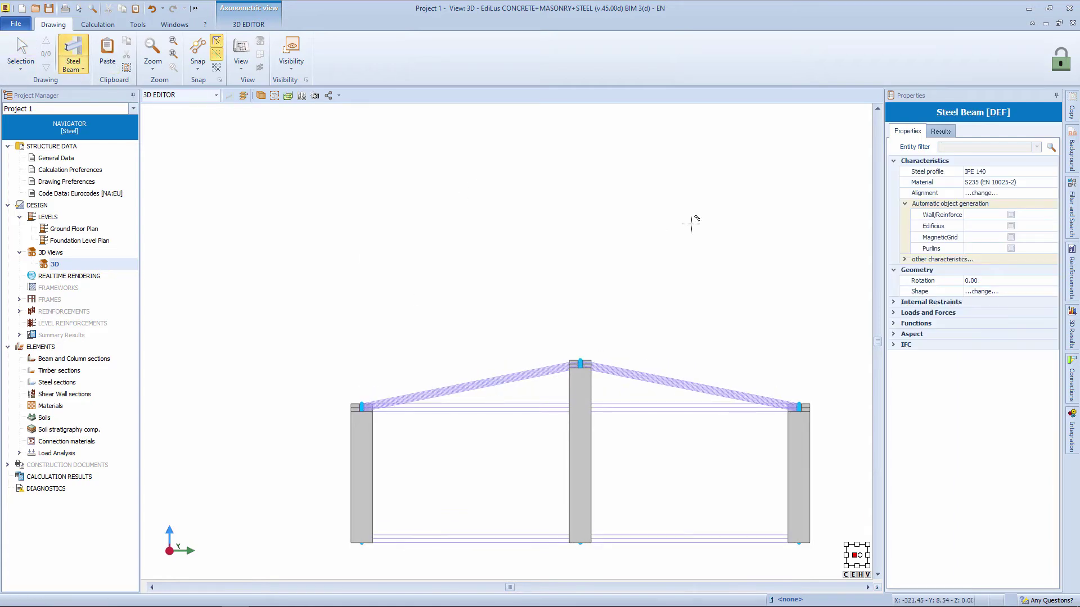
pyautogui.click(1010, 248)
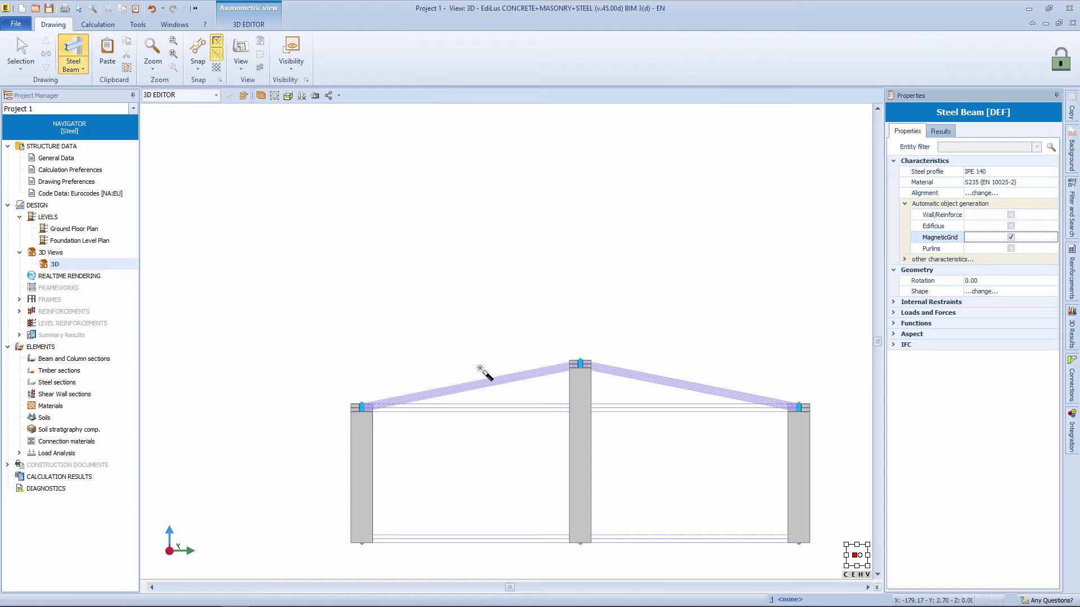
pyautogui.click(495, 381)
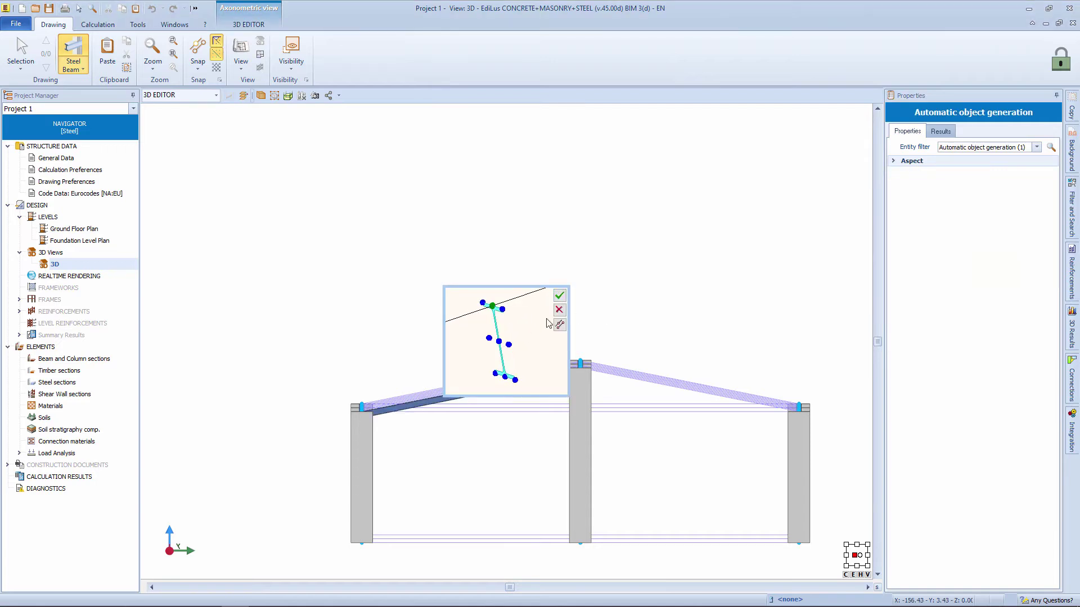
pyautogui.click(508, 381)
pyautogui.click(648, 392)
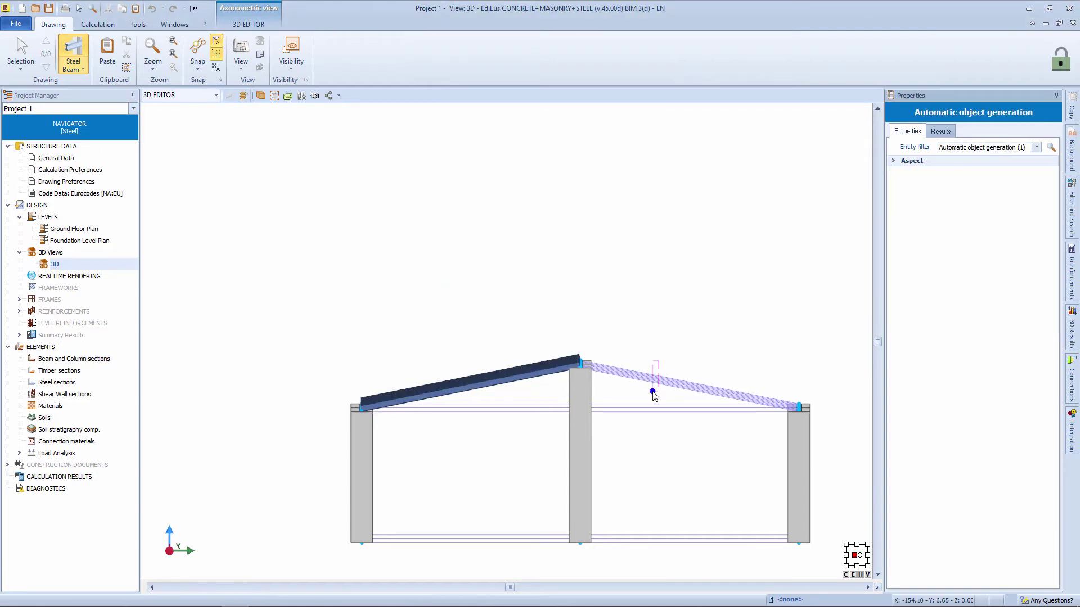
pyautogui.click(495, 379)
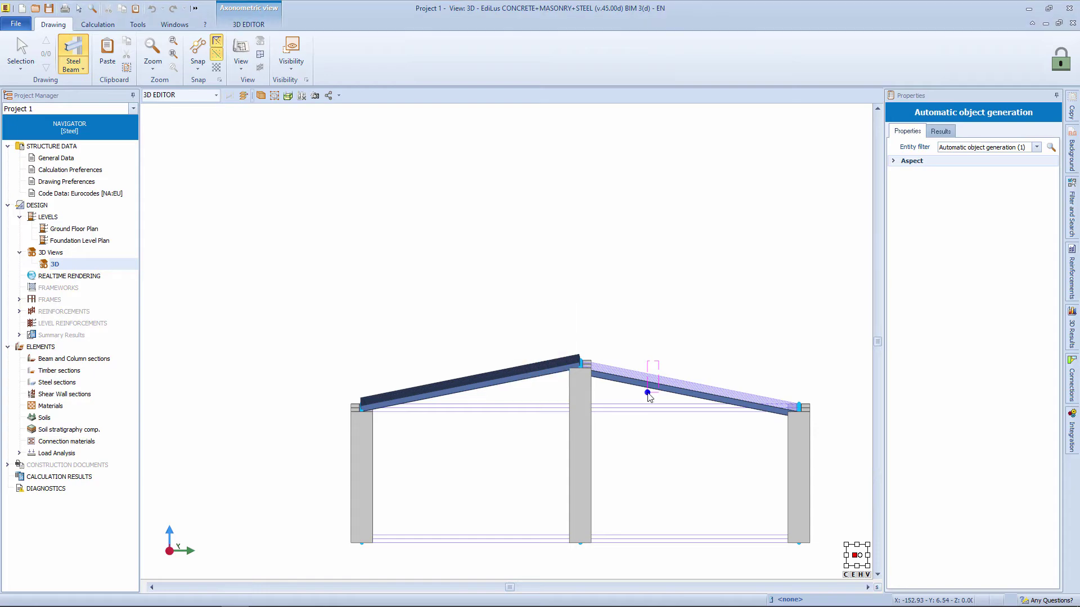
pyautogui.keyDown('shift'); pyautogui.moveTo(603, 369); pyautogui.dragTo(660, 338, button='middle'); pyautogui.keyUp('shift')
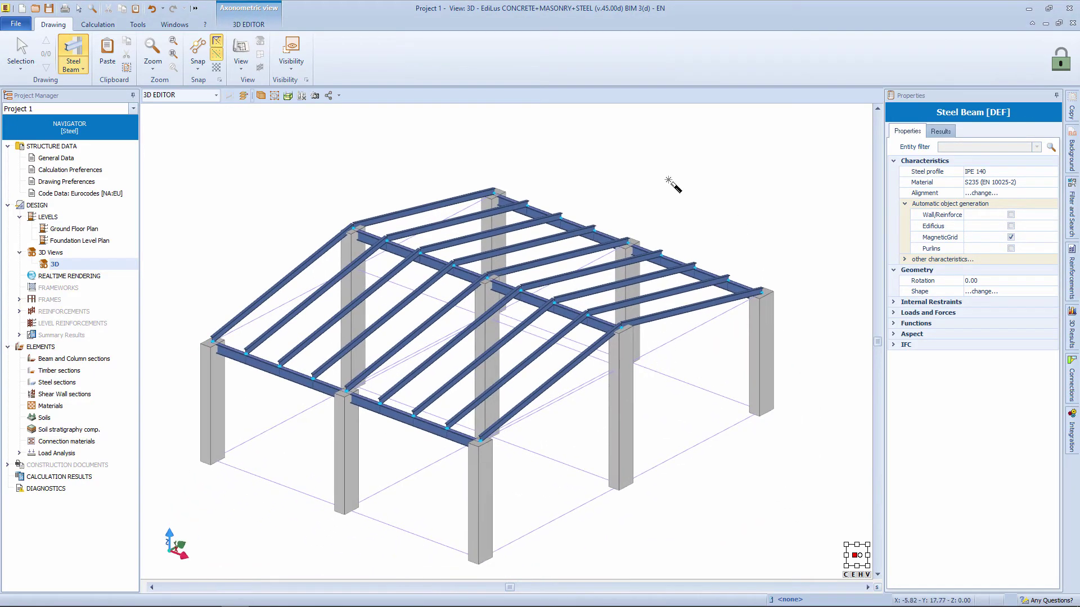
pyautogui.press('Escape')
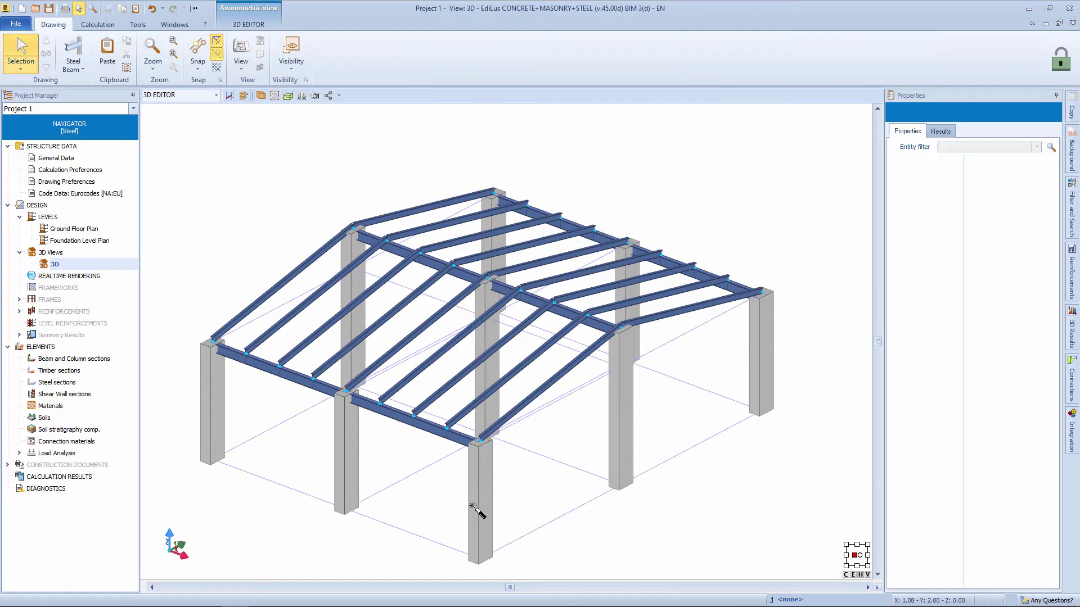
# - Inspect one generated sloping beam and how its ends rest on the edge and ridge beams
pyautogui.click(467, 419)
pyautogui.scroll(5, 465, 419)
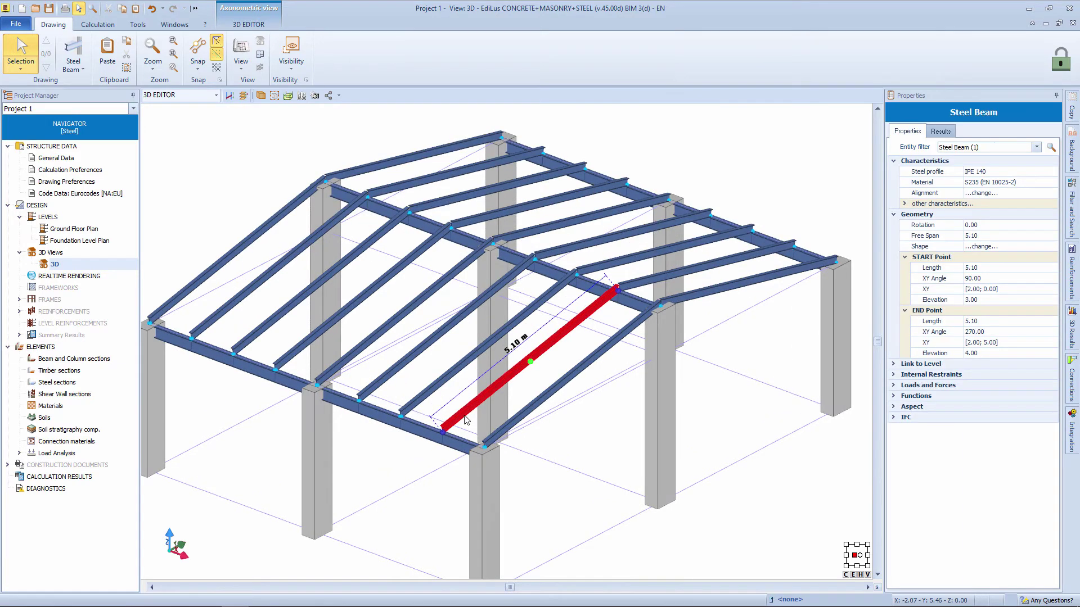
pyautogui.moveTo(464, 416); pyautogui.dragTo(411, 552, button='middle')
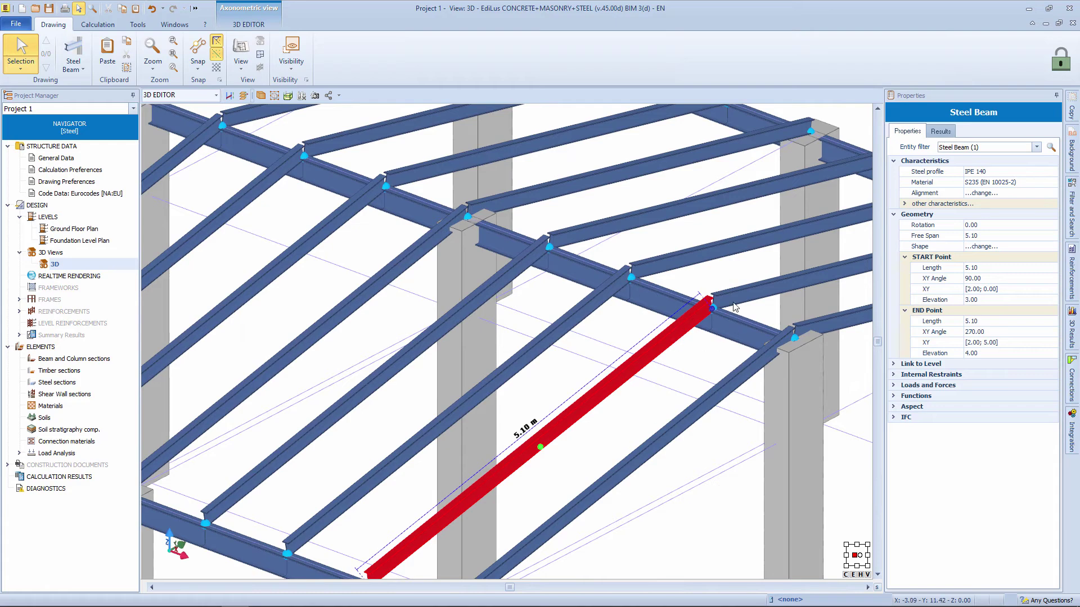
pyautogui.moveTo(518, 393); pyautogui.dragTo(523, 317, button='middle')
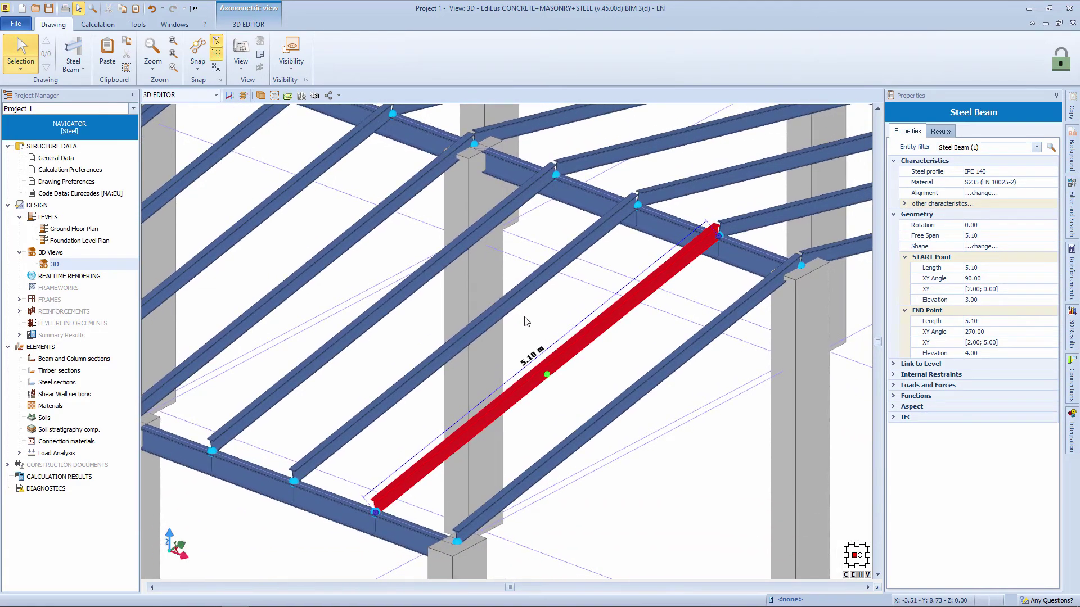
pyautogui.middleClick(524, 316)
pyautogui.middleClick(524, 317)
pyautogui.press('Escape')
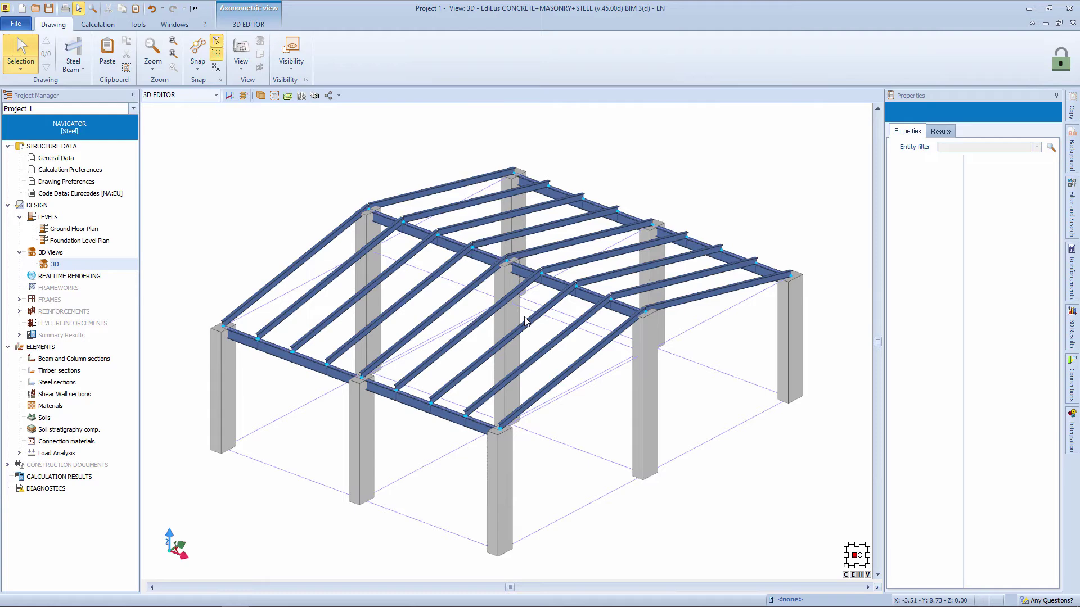
# - Create a new Steel document using Eurocodes with the NA-Europe annex and the New construction type
pyautogui.hotkey('ctrl', 'n')
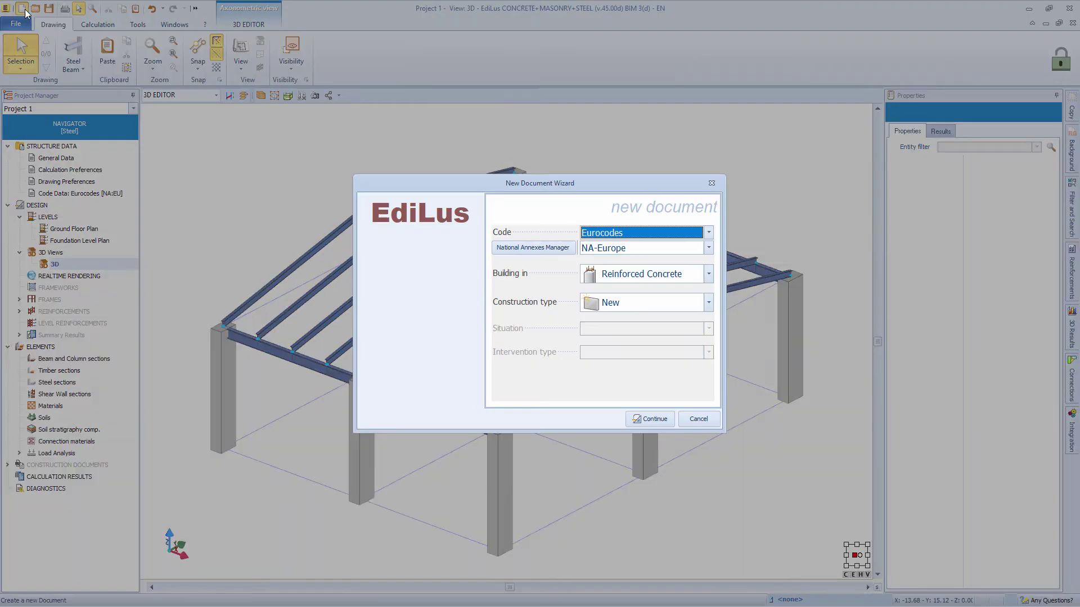
pyautogui.click(656, 278)
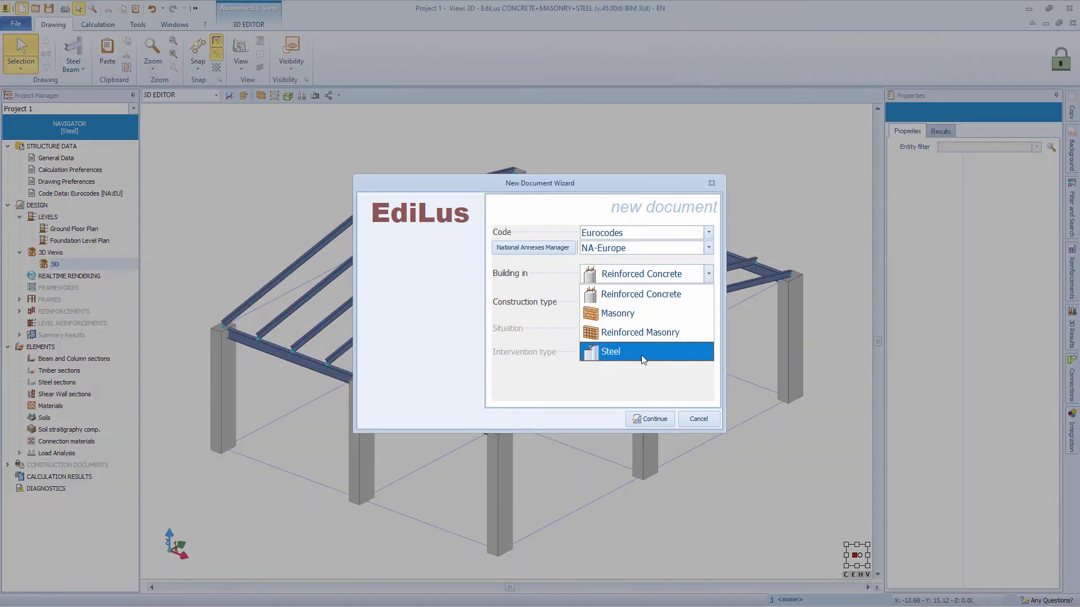
pyautogui.click(641, 357)
pyautogui.click(652, 418)
# - Edit the default magnetic grid so its base edges measure 4.00 m in both plan directions
pyautogui.click(216, 95)
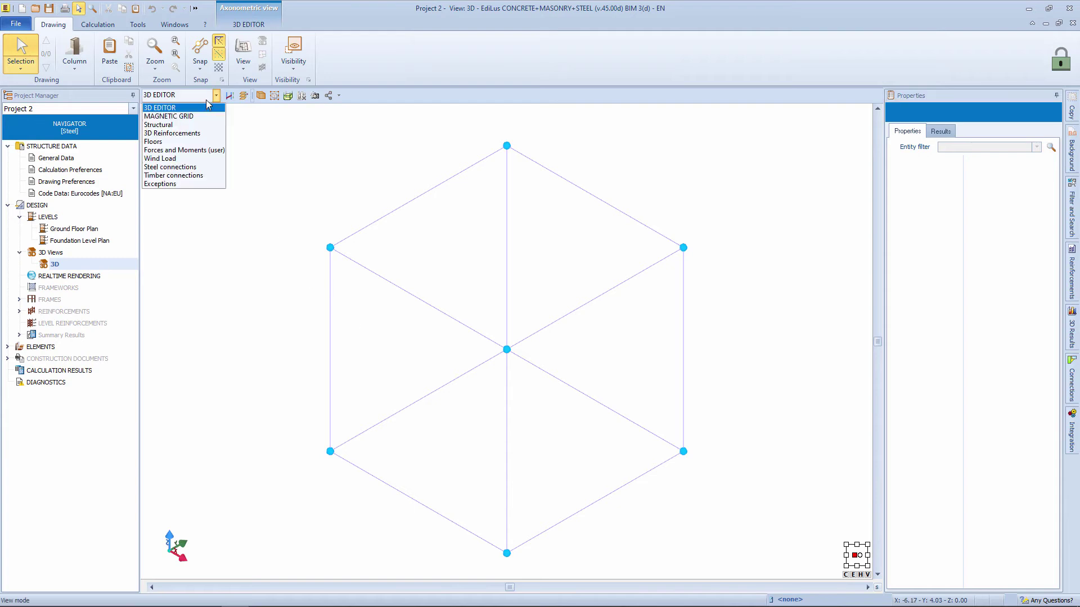
pyautogui.click(202, 118)
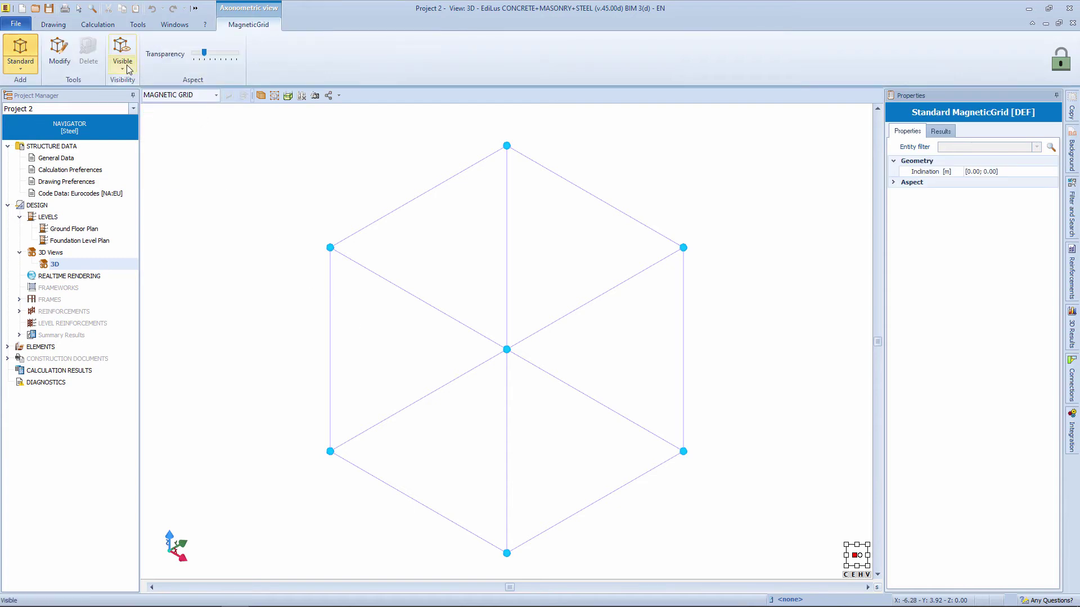
pyautogui.click(59, 54)
pyautogui.click(507, 550)
pyautogui.moveTo(509, 548); pyautogui.dragTo(508, 464, button='middle')
pyautogui.press('Escape')
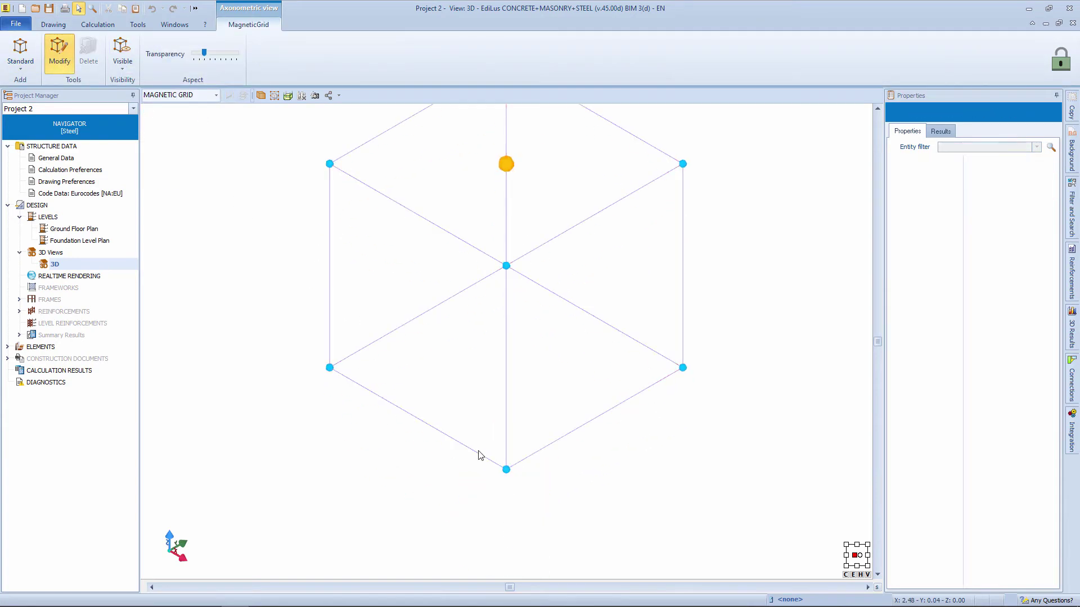
pyautogui.click(478, 452)
pyautogui.rightClick(517, 474)
pyautogui.click(559, 494)
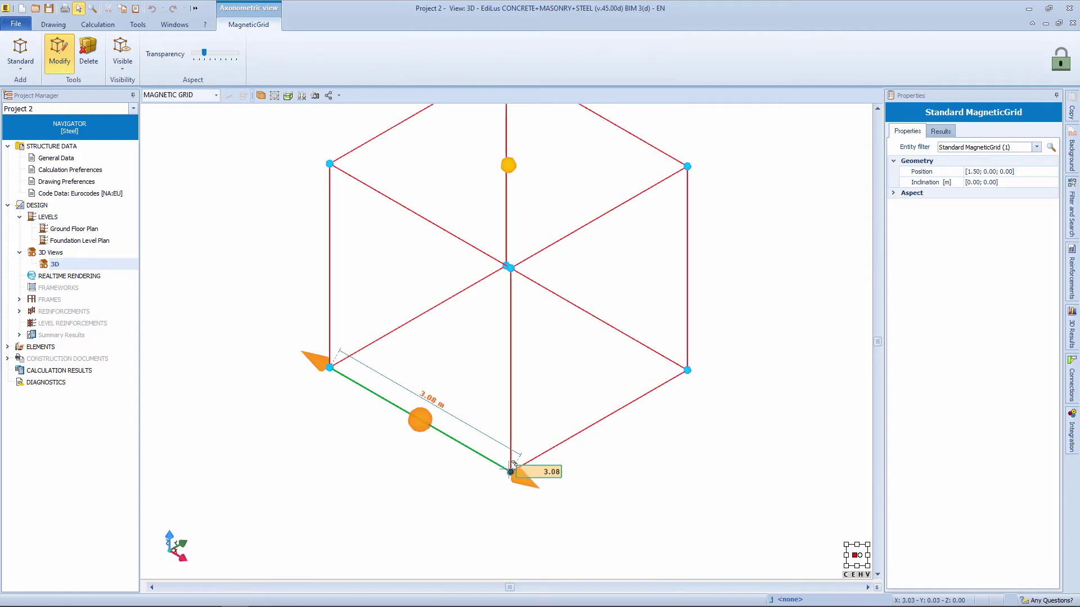
pyautogui.click(801, 365)
# - Add two more 4.00 m bays along each plan direction to form a three-by-three bay magnetic grid
pyautogui.rightClick(813, 368)
pyautogui.click(854, 373)
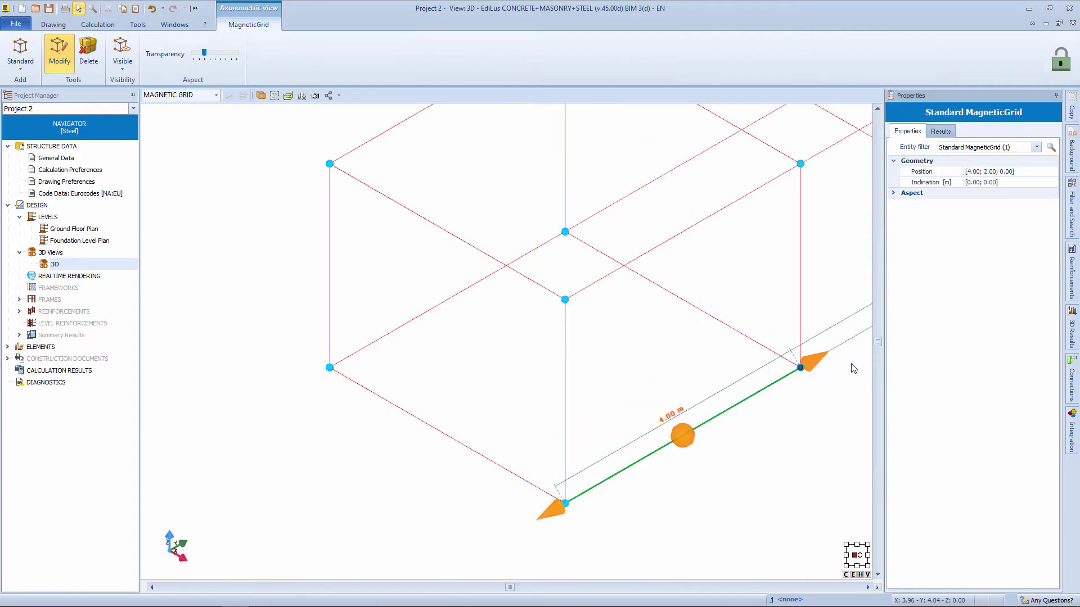
pyautogui.rightClick(551, 516)
pyautogui.click(576, 527)
pyautogui.scroll(-4, 368, 421)
pyautogui.moveTo(374, 425); pyautogui.dragTo(522, 432, button='middle')
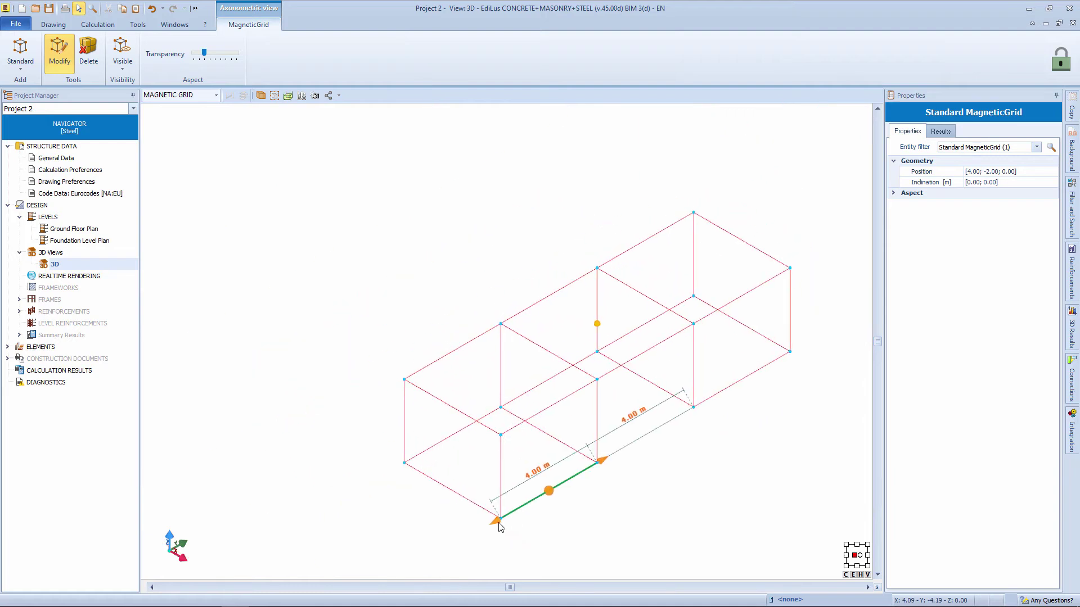
pyautogui.rightClick(515, 520)
pyautogui.click(528, 530)
pyautogui.rightClick(398, 462)
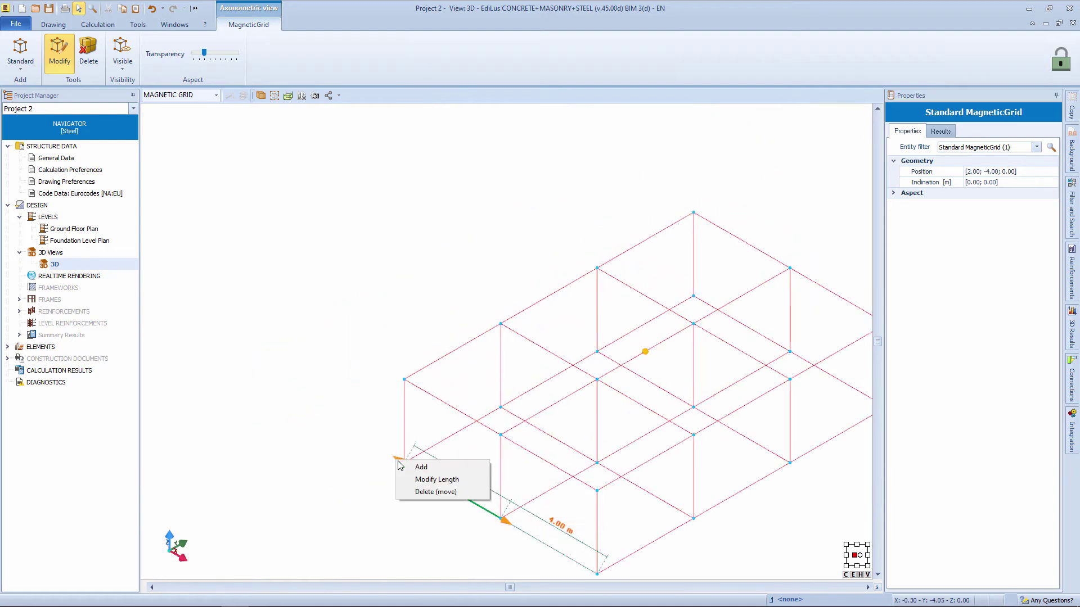
pyautogui.click(421, 466)
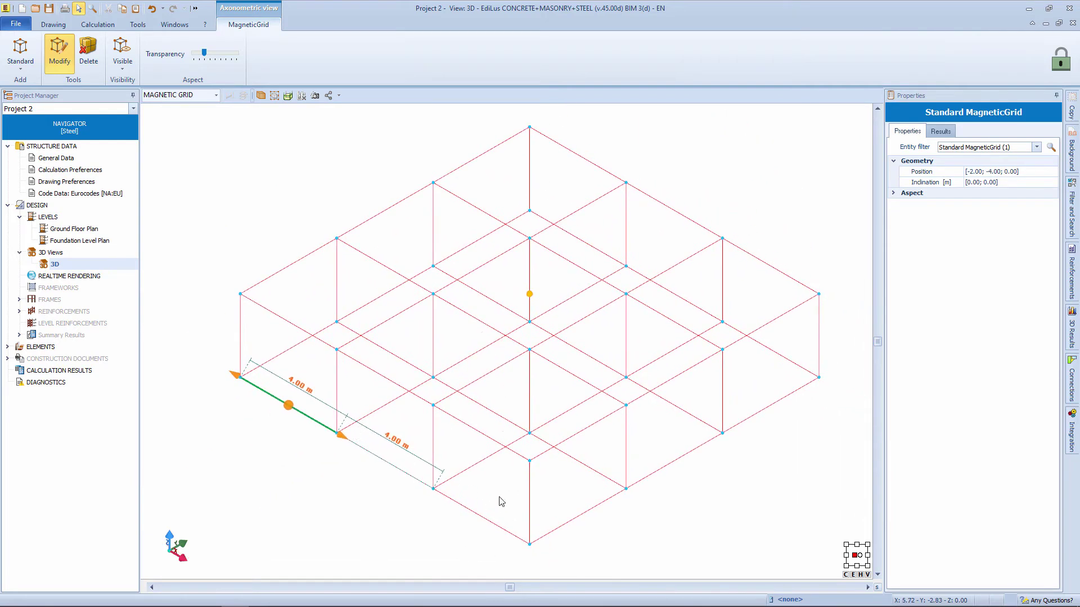
# - Add two 3.00 m storeys to the magnetic grid from its vertical corner edge, making three storeys
pyautogui.click(530, 501)
pyautogui.rightClick(530, 455)
pyautogui.click(546, 462)
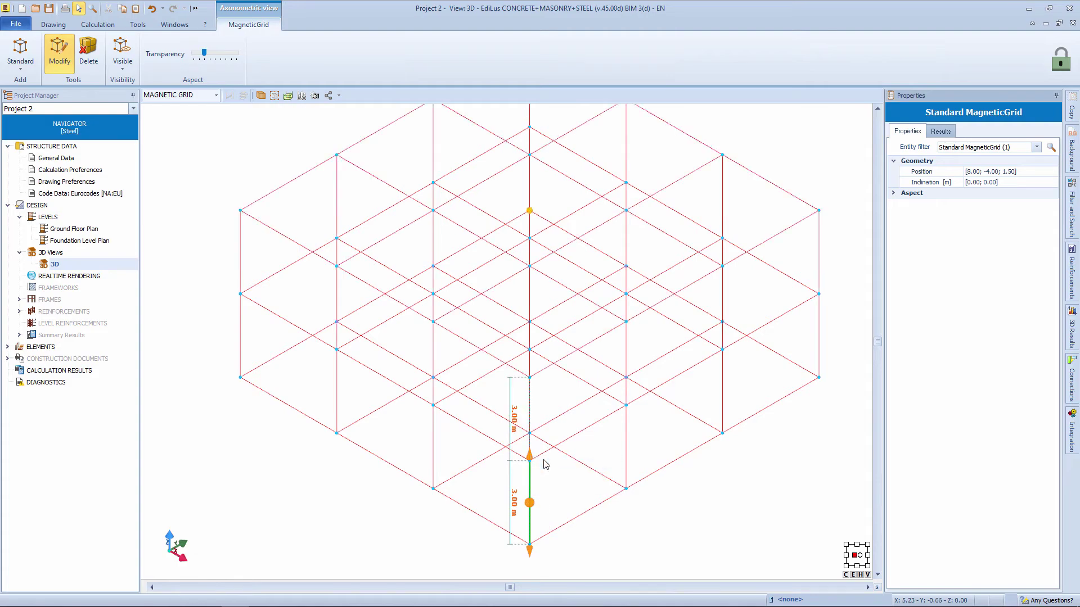
pyautogui.rightClick(530, 456)
pyautogui.click(542, 461)
# - Hide the top-storey part of the outermost bay on the positive X side of the grid, using the front view
pyautogui.moveTo(610, 468); pyautogui.dragTo(585, 460, button='middle')
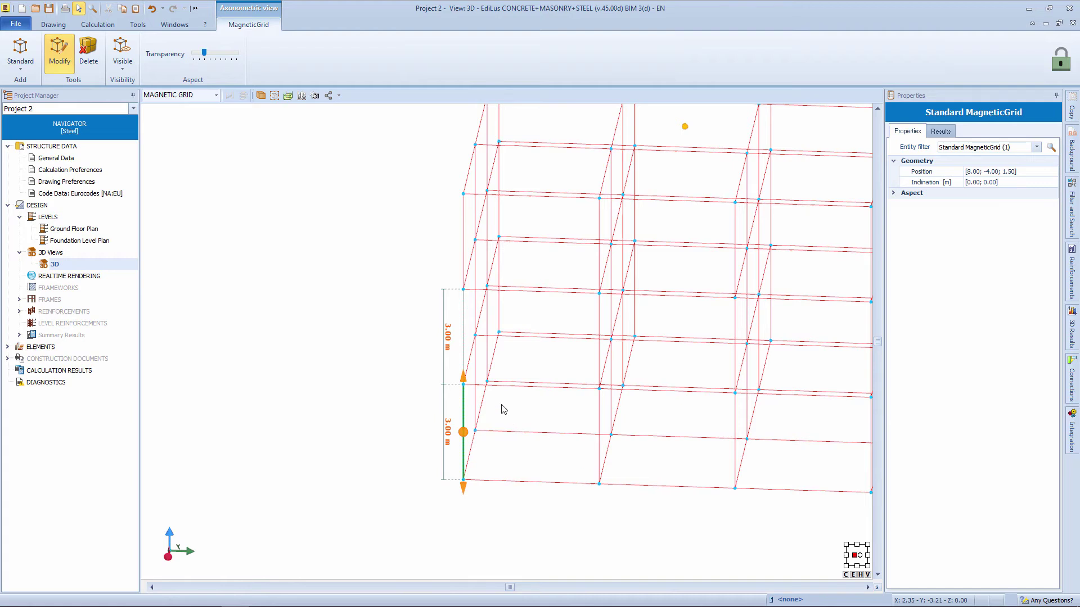
pyautogui.click(273, 99)
pyautogui.click(302, 157)
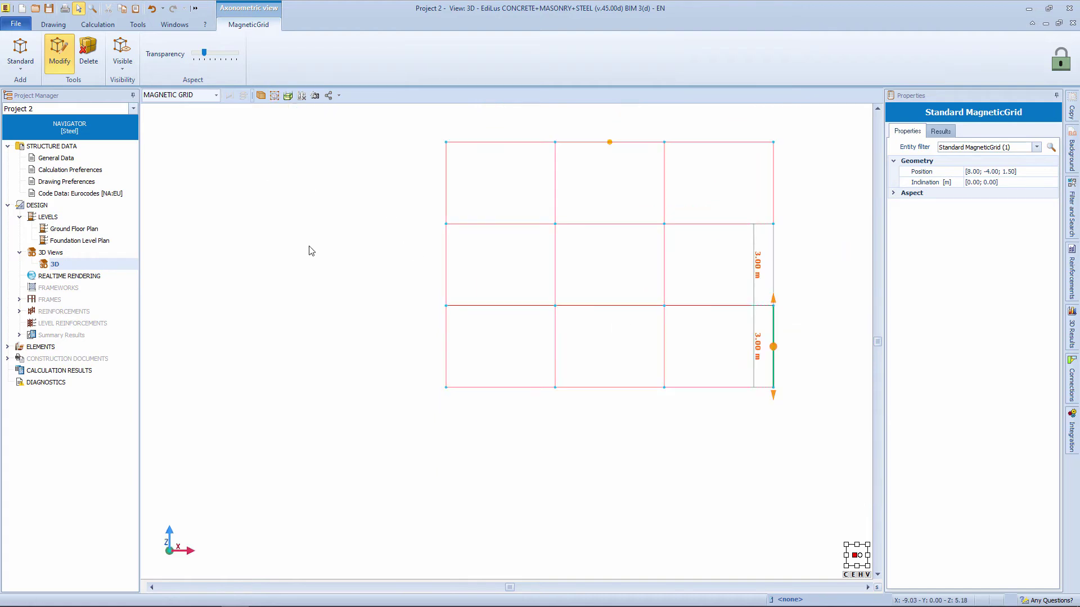
pyautogui.moveTo(497, 308); pyautogui.dragTo(475, 316, button='middle')
pyautogui.moveTo(476, 316); pyautogui.dragTo(357, 372)
pyautogui.click(677, 347)
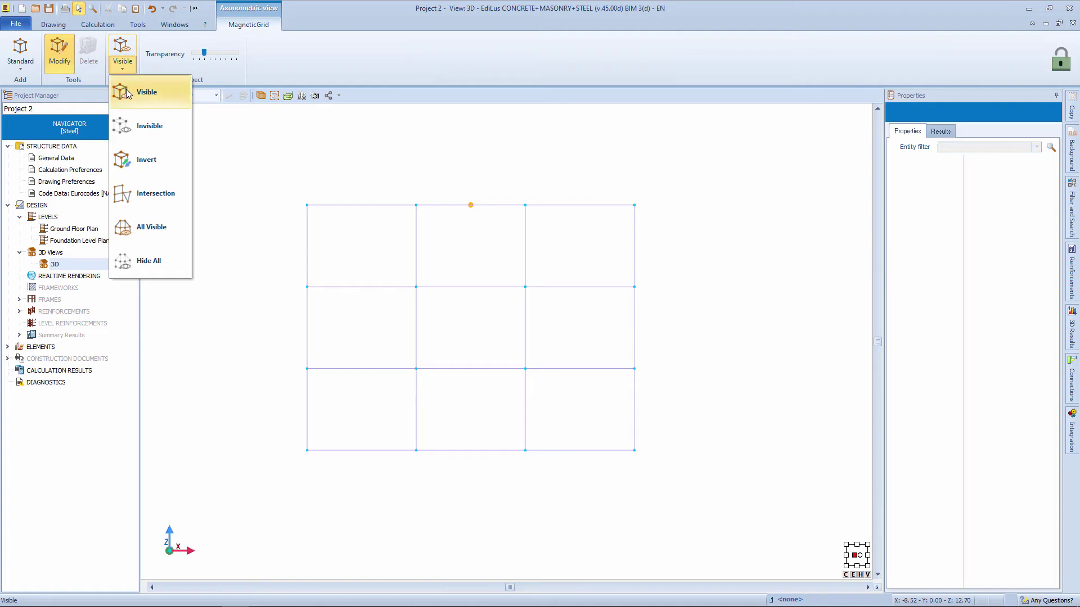
pyautogui.click(133, 126)
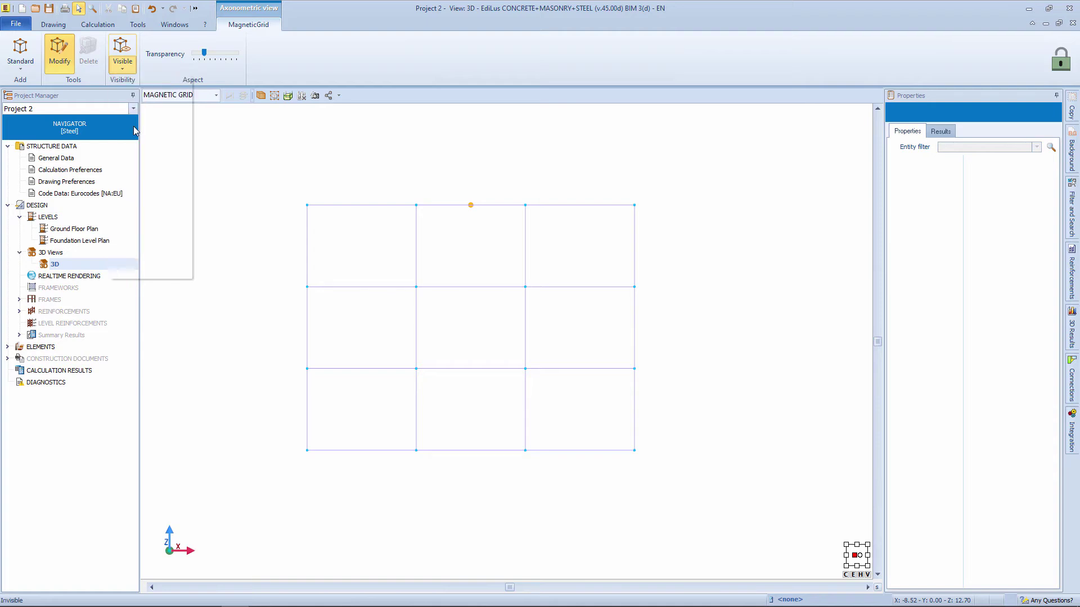
pyautogui.moveTo(689, 198); pyautogui.dragTo(605, 244)
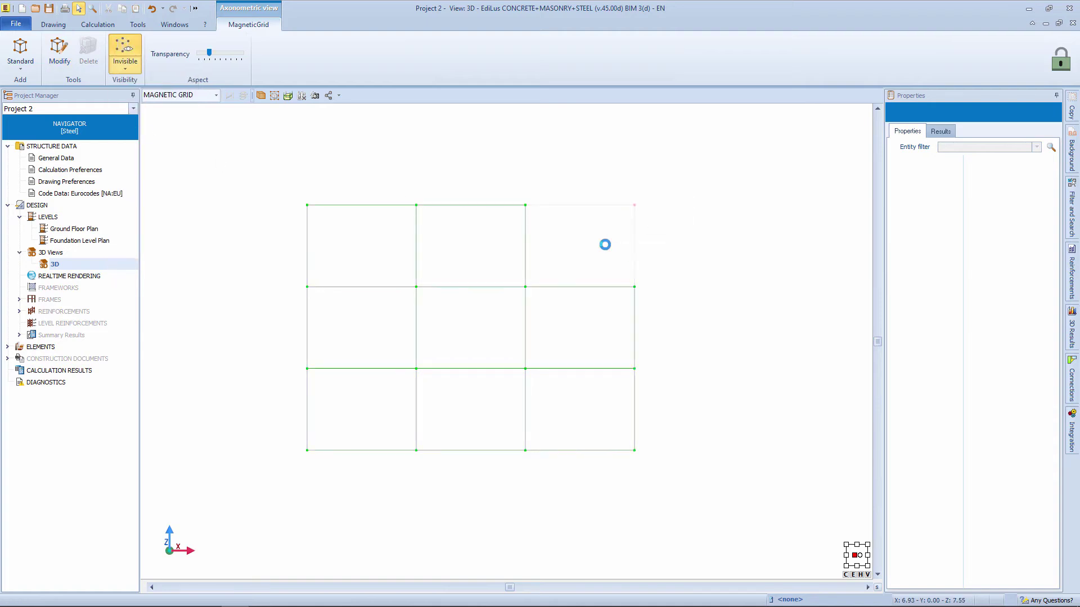
pyautogui.click(273, 96)
pyautogui.click(325, 163)
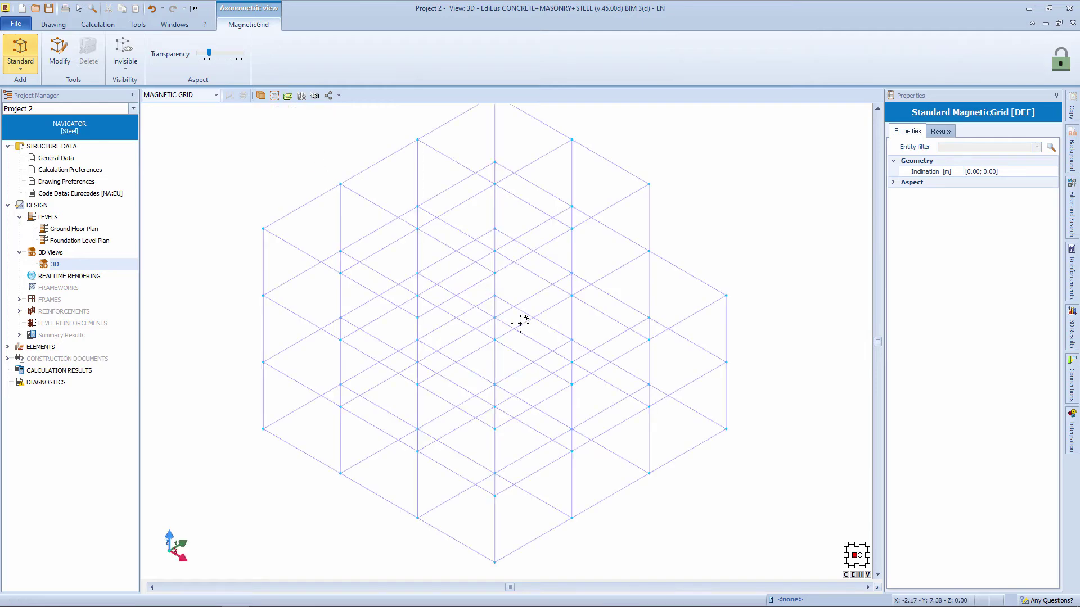
pyautogui.moveTo(525, 313)
pyautogui.mouseDown(button='middle')
pyautogui.moveTo(547, 321)
pyautogui.moveTo(538, 302)
pyautogui.moveTo(522, 317)
pyautogui.moveTo(540, 328)
pyautogui.moveTo(531, 306)
pyautogui.moveTo(552, 307)
pyautogui.moveTo(532, 318)
pyautogui.mouseUp(button='middle')
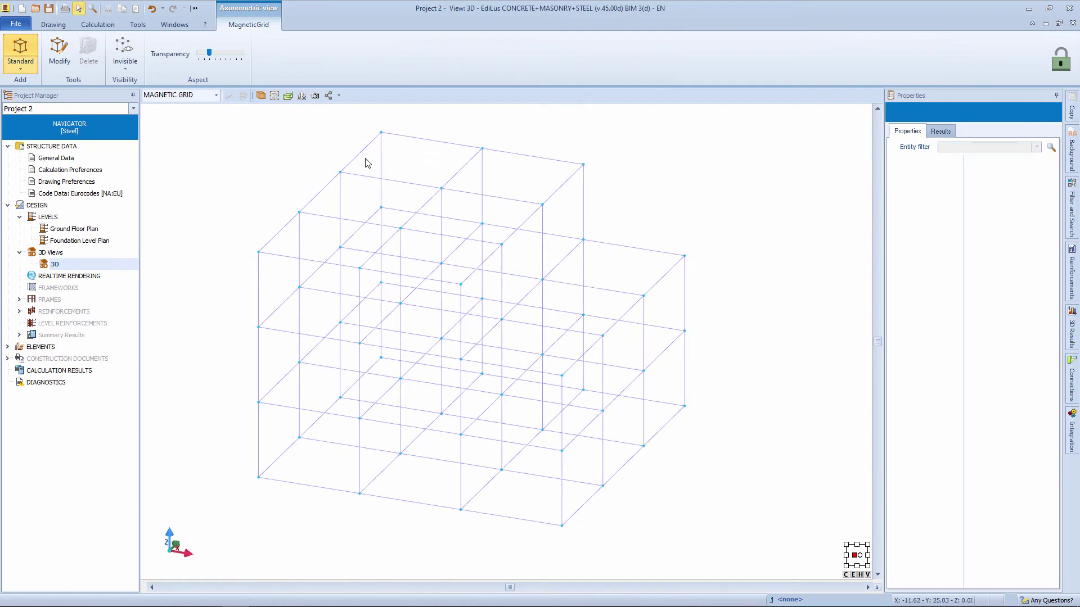
# - Insert two levels with 3.00 m height above the Ground Floor Plan in the Levels Manager
pyautogui.click(66, 218)
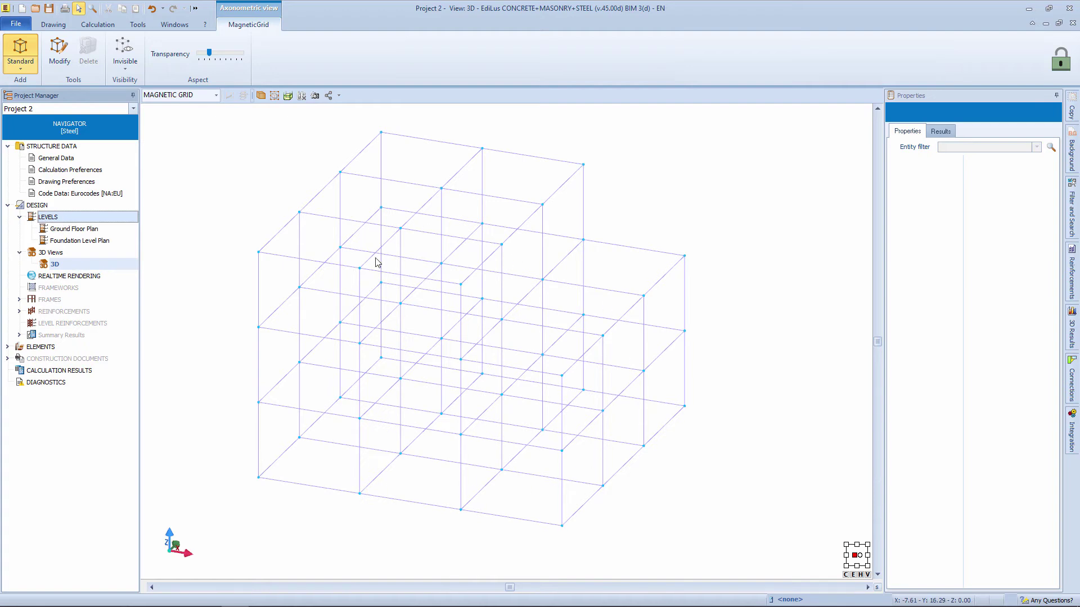
pyautogui.moveTo(364, 309)
pyautogui.mouseDown(button='middle')
pyautogui.moveTo(340, 306)
pyautogui.moveTo(360, 305)
pyautogui.mouseUp(button='middle')
pyautogui.click(48, 219)
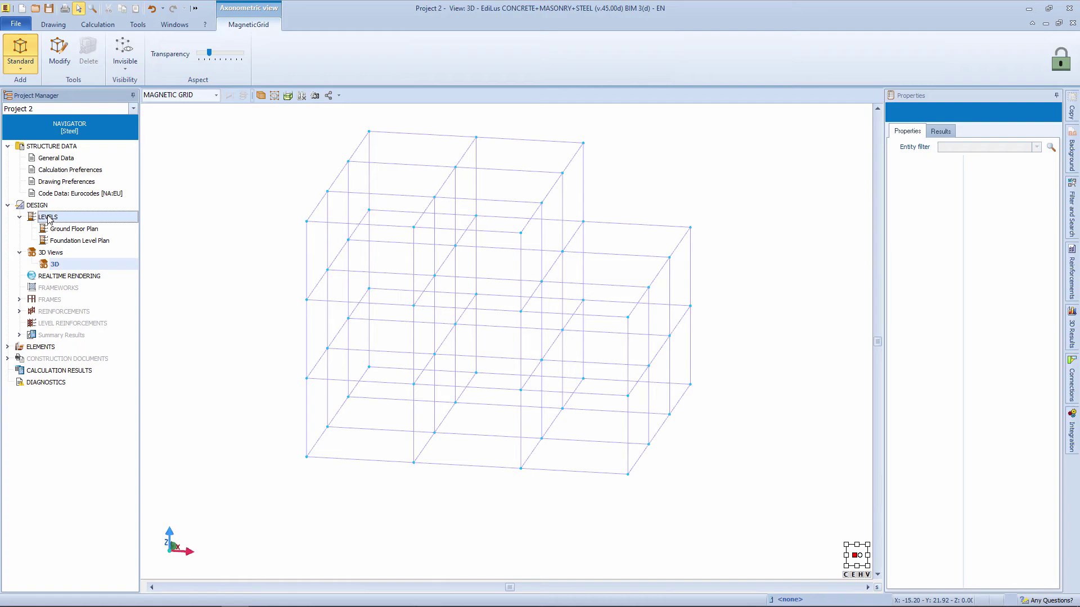
pyautogui.rightClick(53, 219)
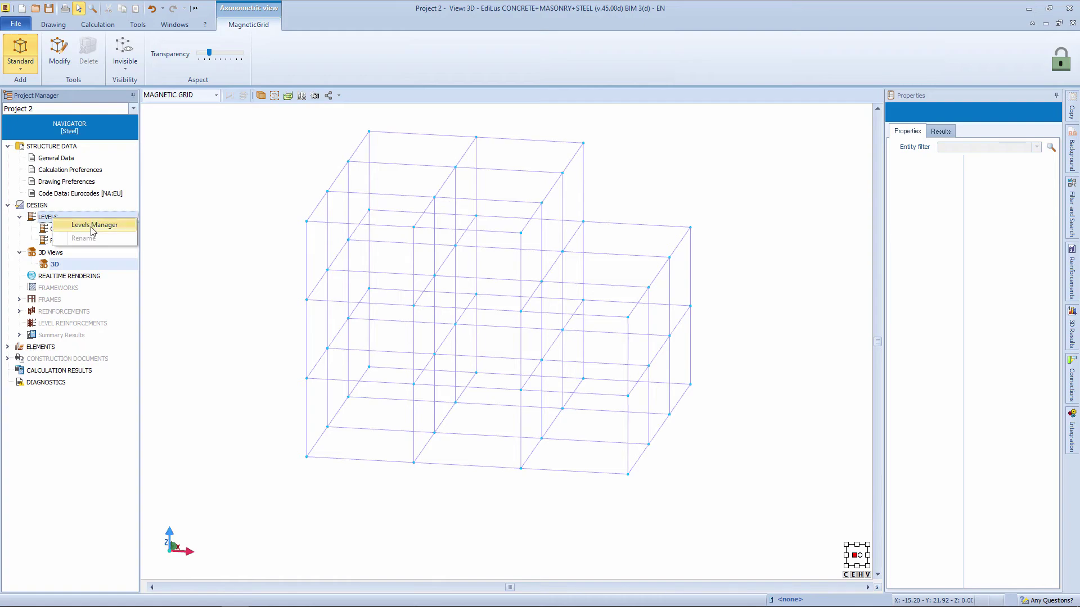
pyautogui.click(90, 227)
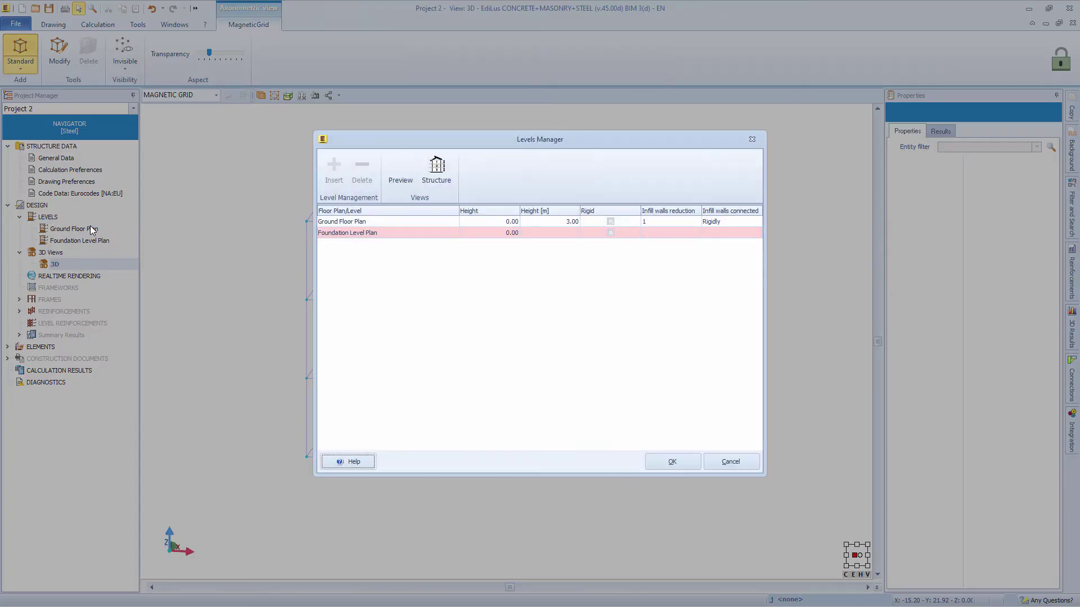
pyautogui.click(359, 222)
pyautogui.click(333, 170)
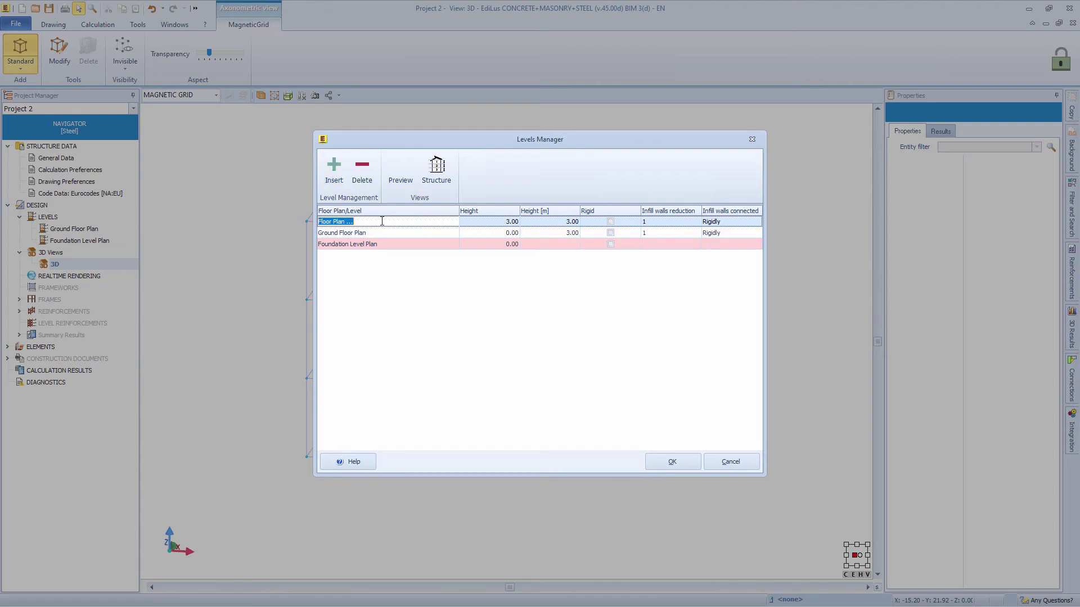
pyautogui.click(335, 175)
# - Name the inserted levels "first floor" and "second floor" and accept the level settings
pyautogui.doubleClick(347, 233)
pyautogui.write('firs')
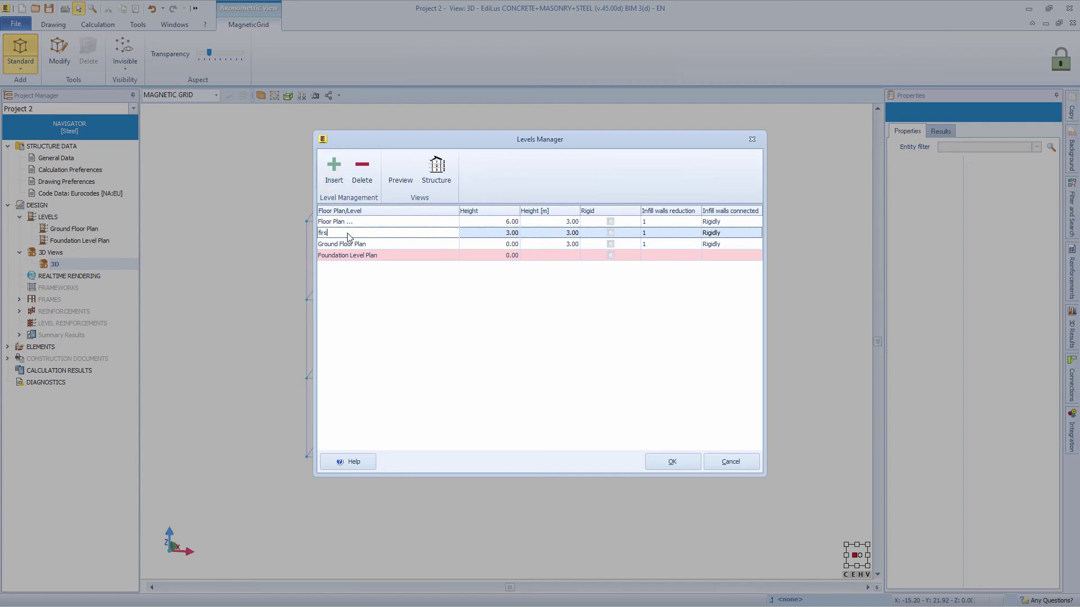
pyautogui.write('t floor')
pyautogui.press('Up')
pyautogui.write('second')
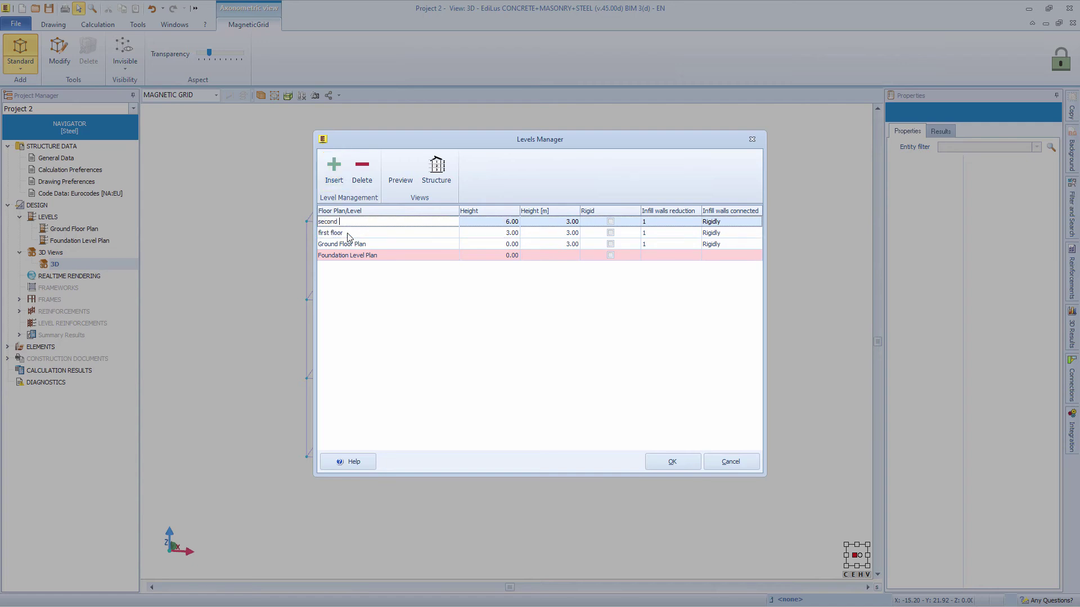
pyautogui.click(670, 462)
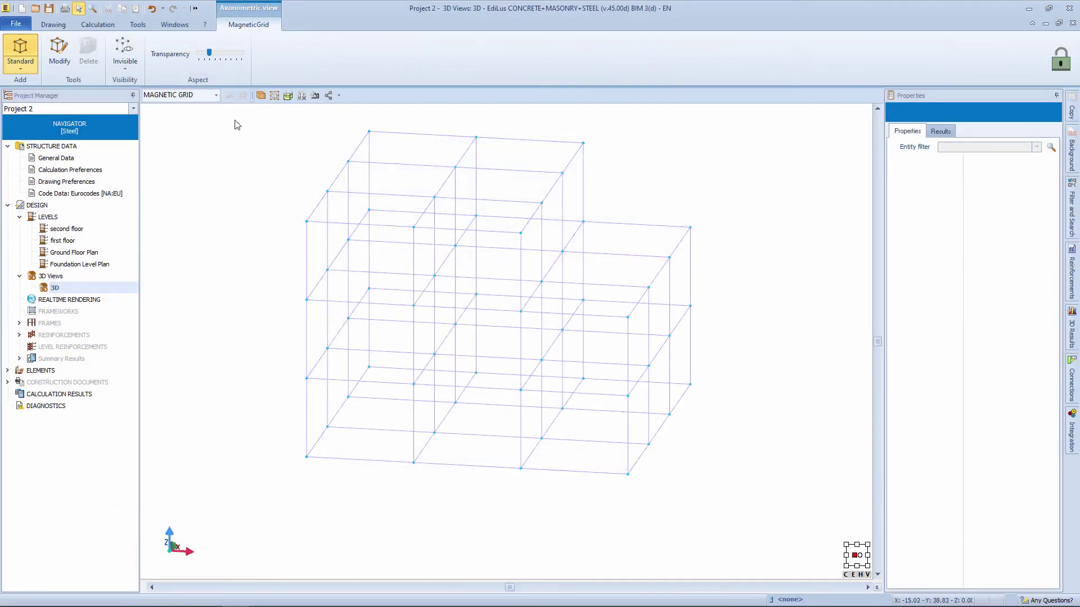
# - Generate HE 260 A steel columns on the entire grid in the 3D editor using MagneticGrid automatic object generation
pyautogui.click(216, 95)
pyautogui.click(205, 107)
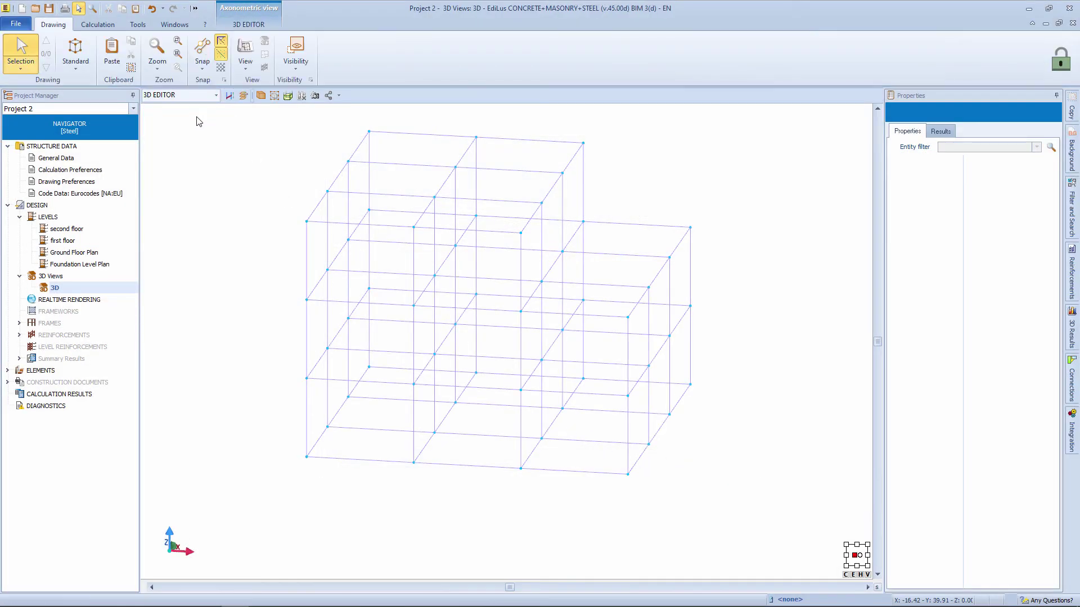
pyautogui.click(71, 66)
pyautogui.moveTo(90, 107)
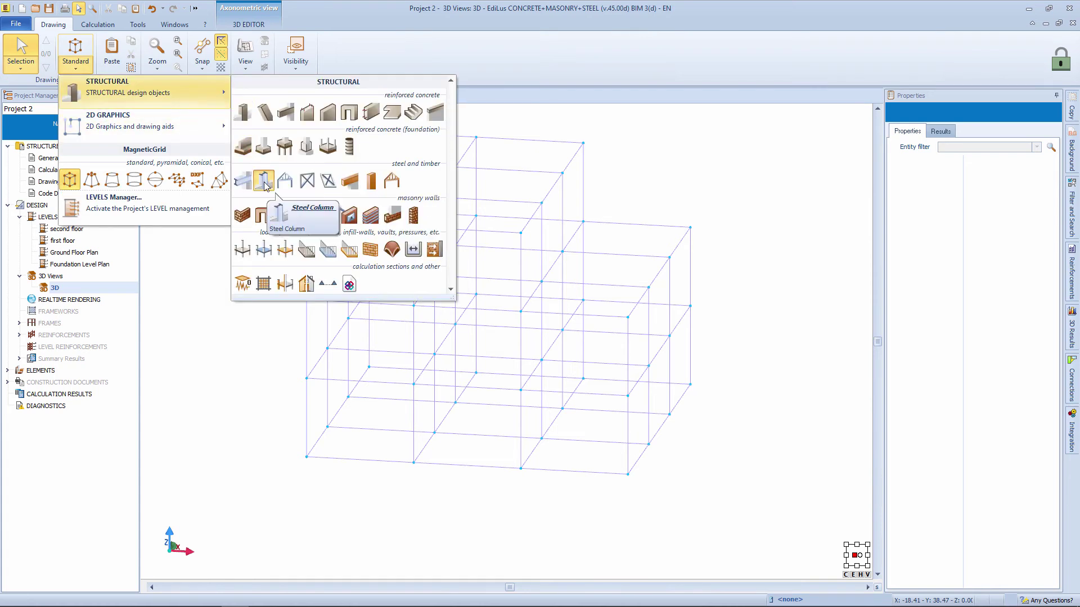
pyautogui.click(265, 181)
pyautogui.click(1011, 226)
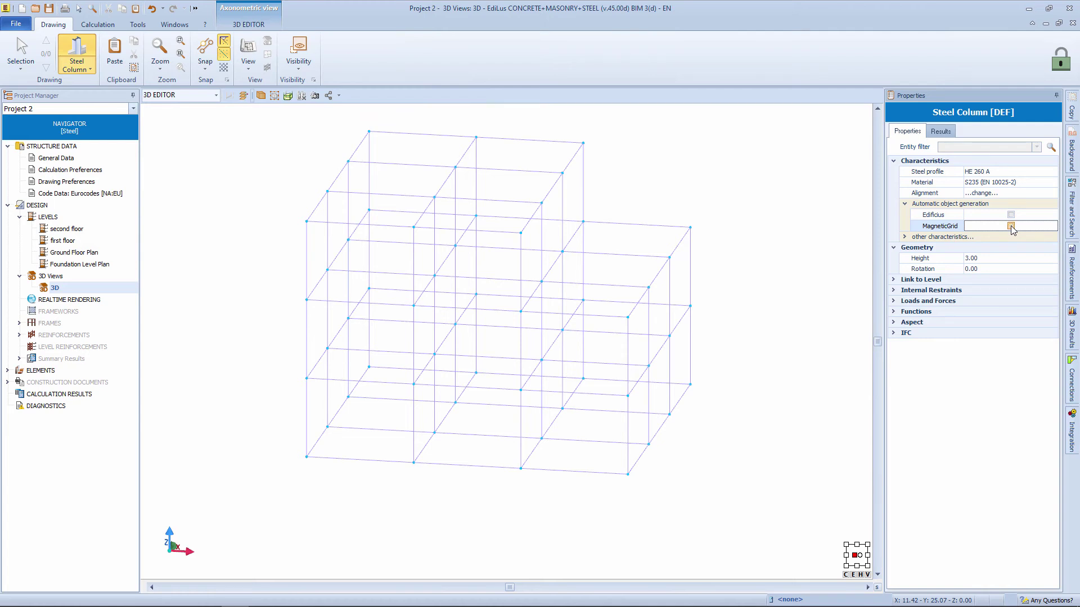
pyautogui.click(248, 113)
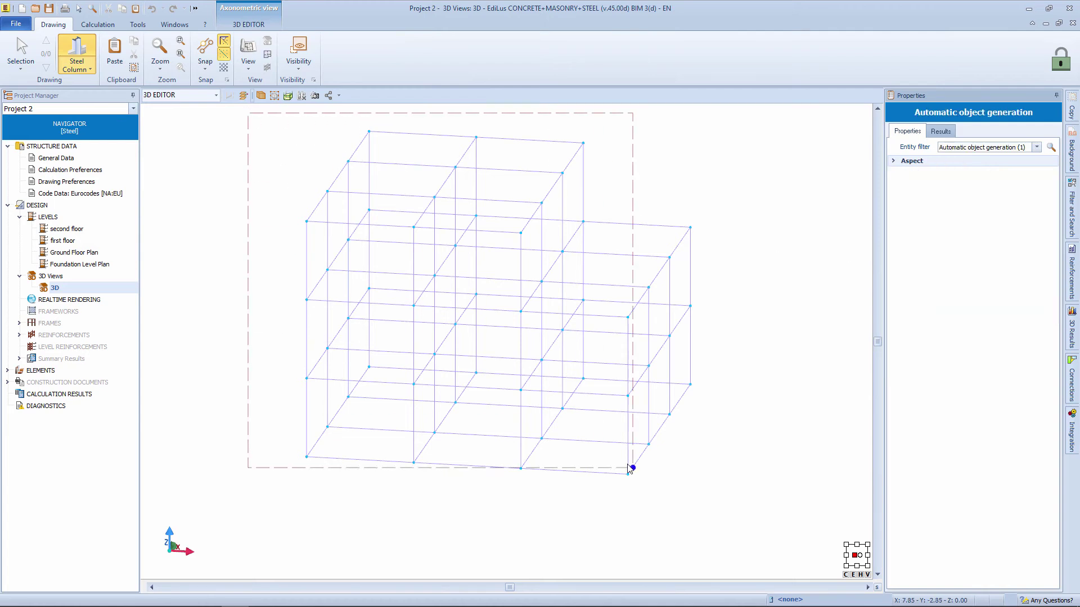
pyautogui.click(788, 501)
pyautogui.click(562, 304)
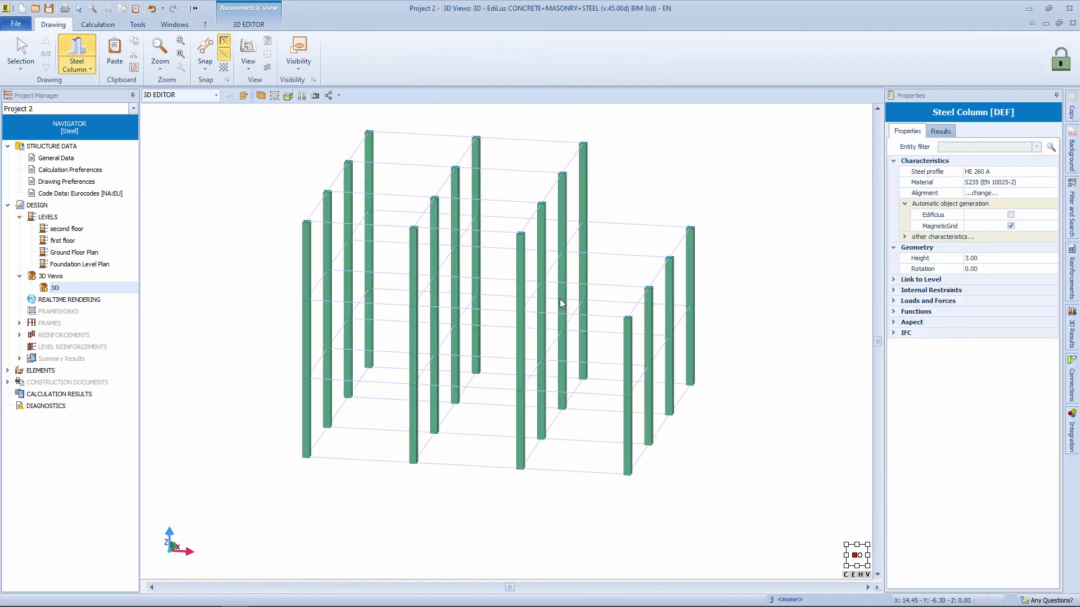
pyautogui.moveTo(756, 480); pyautogui.dragTo(718, 476, button='middle')
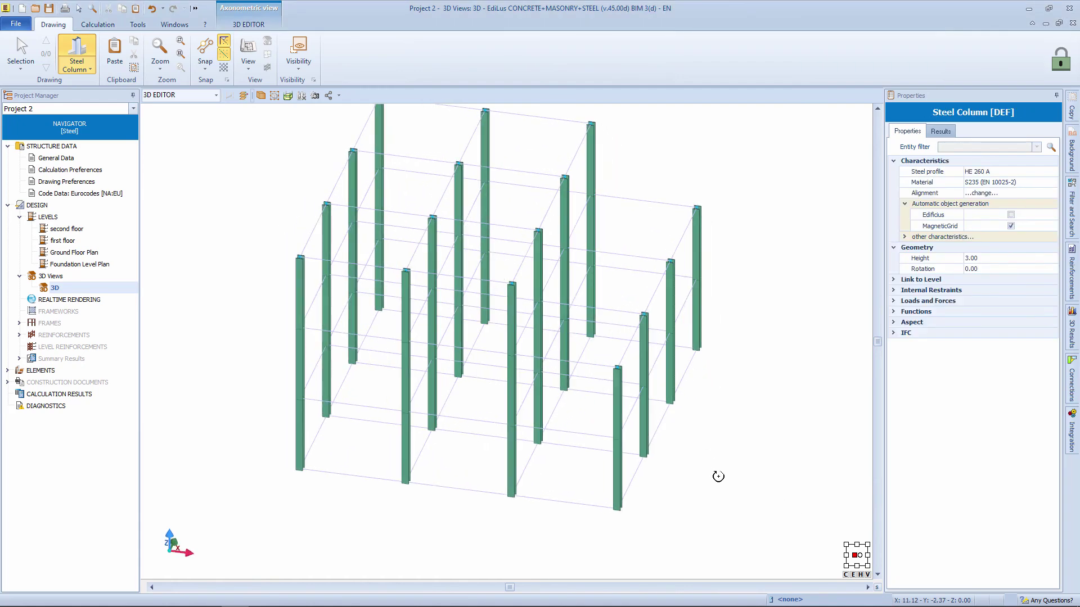
# - Generate IPE 220 steel beams on all storeys above the foundation using MagneticGrid automatic object generation, keeping the proposed alignment
pyautogui.click(77, 67)
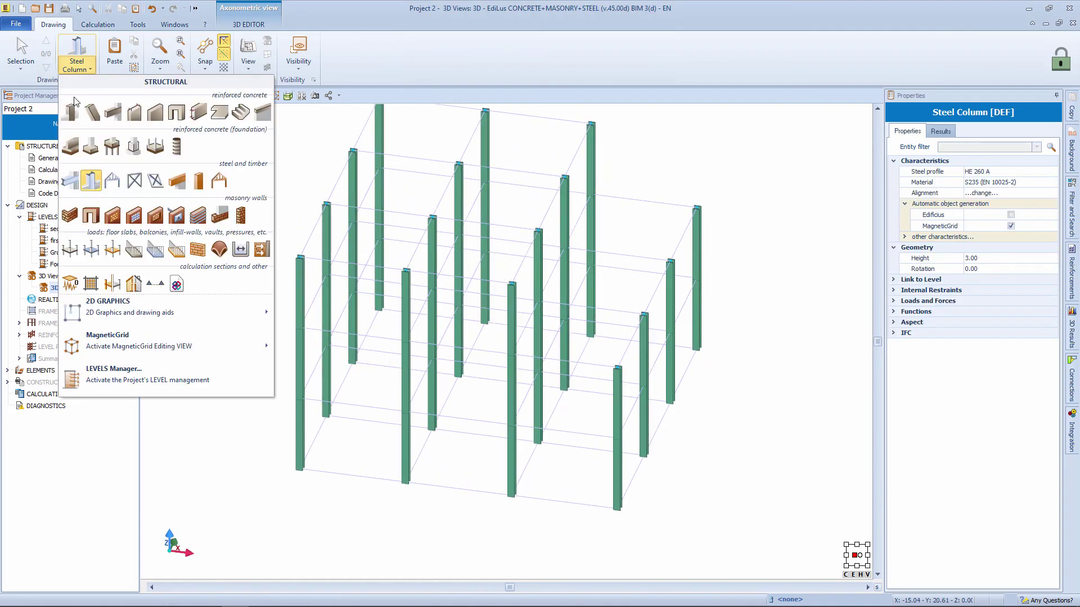
pyautogui.click(70, 180)
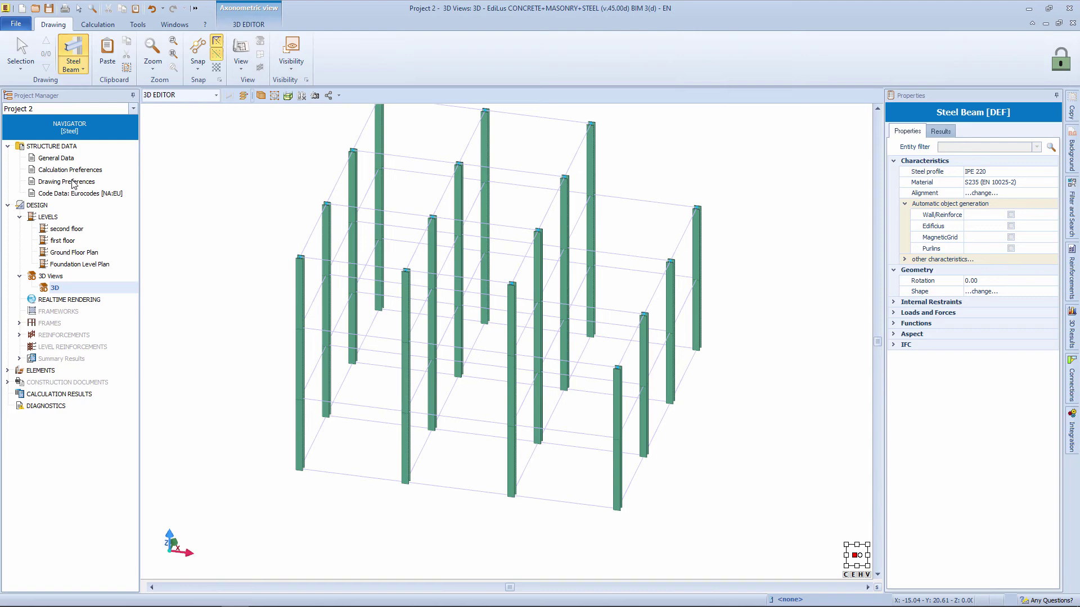
pyautogui.click(1011, 237)
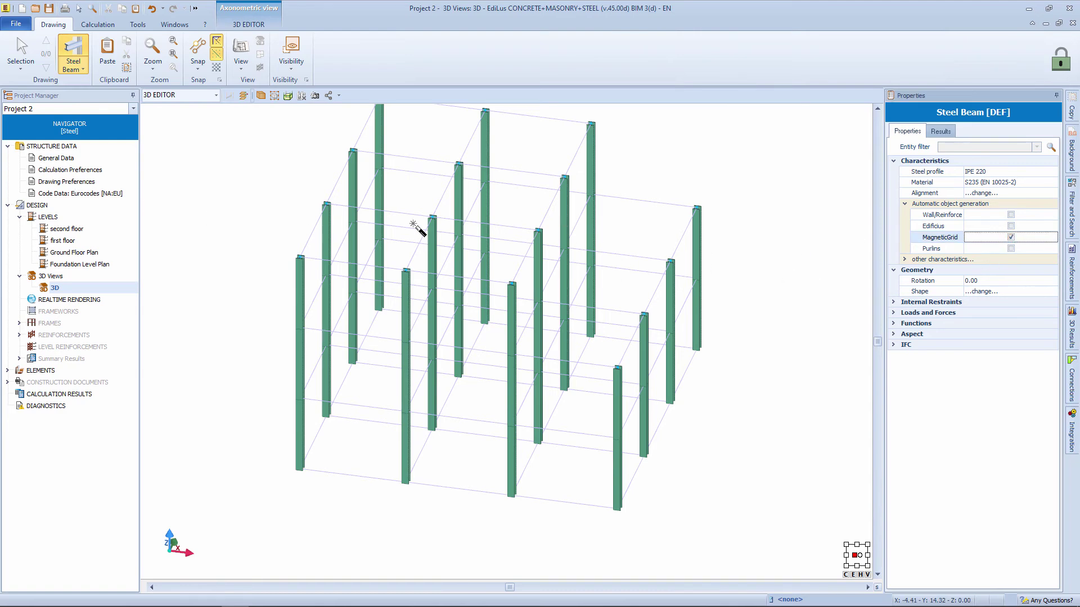
pyautogui.moveTo(321, 314); pyautogui.dragTo(329, 295, button='middle')
pyautogui.click(261, 157)
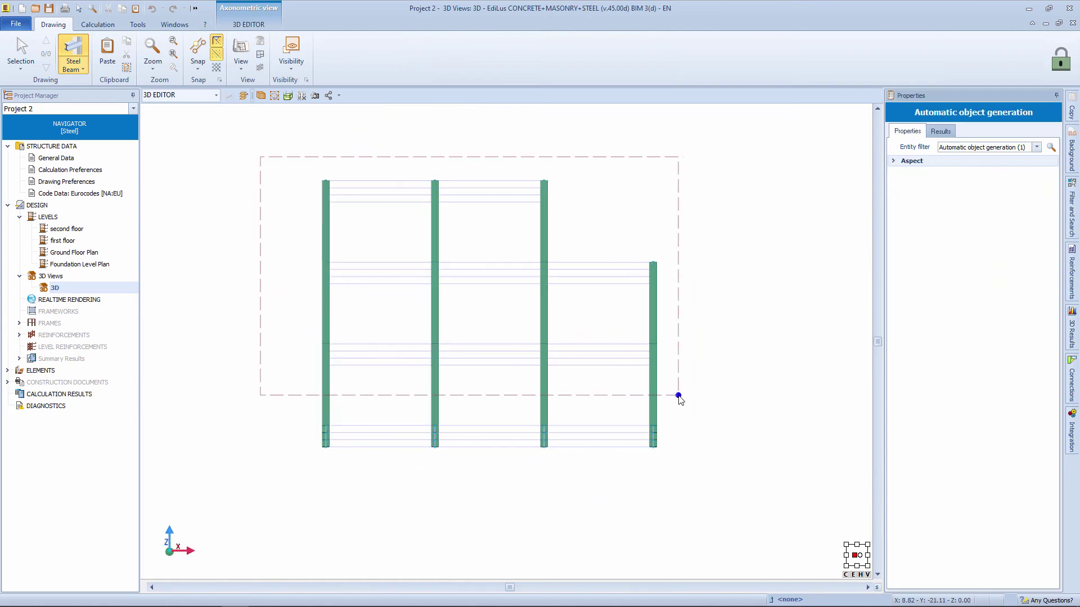
pyautogui.click(701, 394)
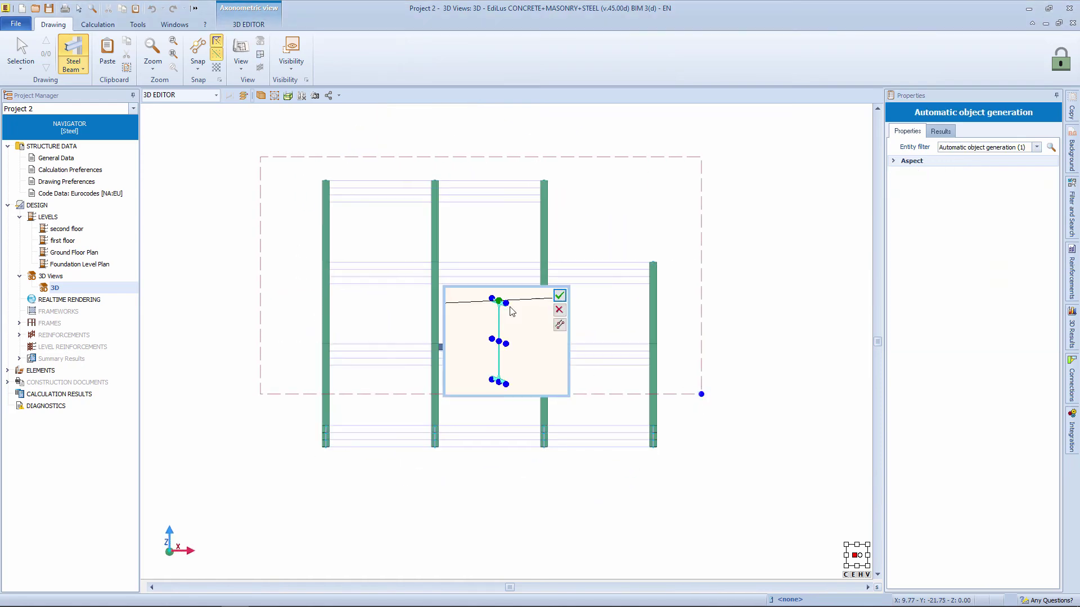
pyautogui.click(560, 296)
pyautogui.moveTo(726, 388); pyautogui.dragTo(699, 377, button='middle')
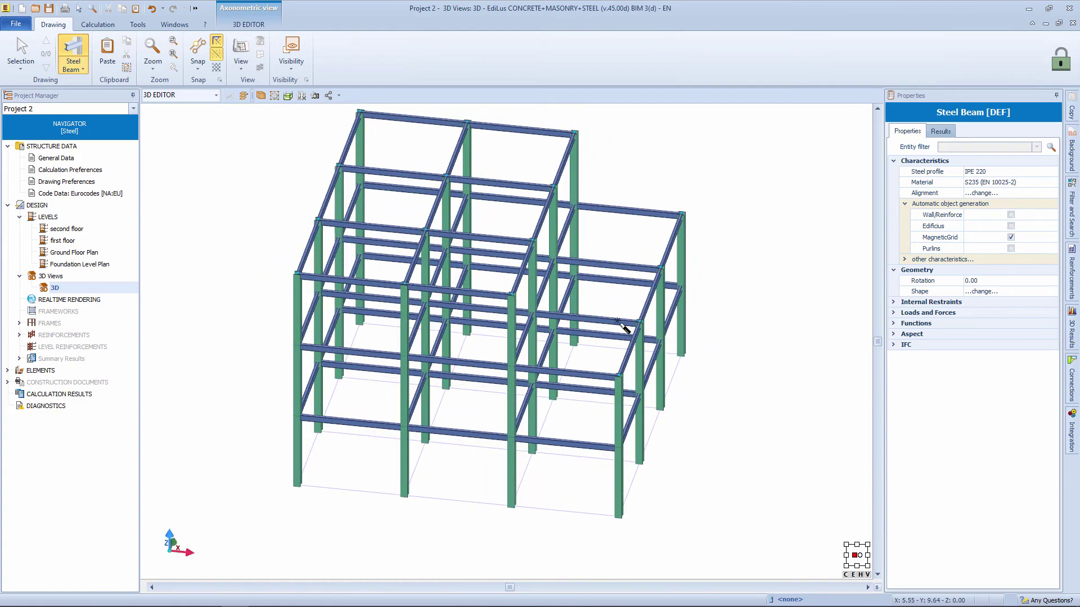
# - Generate 1.20 x 1.20 x 0.50 m plinths under all columns at foundation level using Column automatic object generation
pyautogui.click(73, 67)
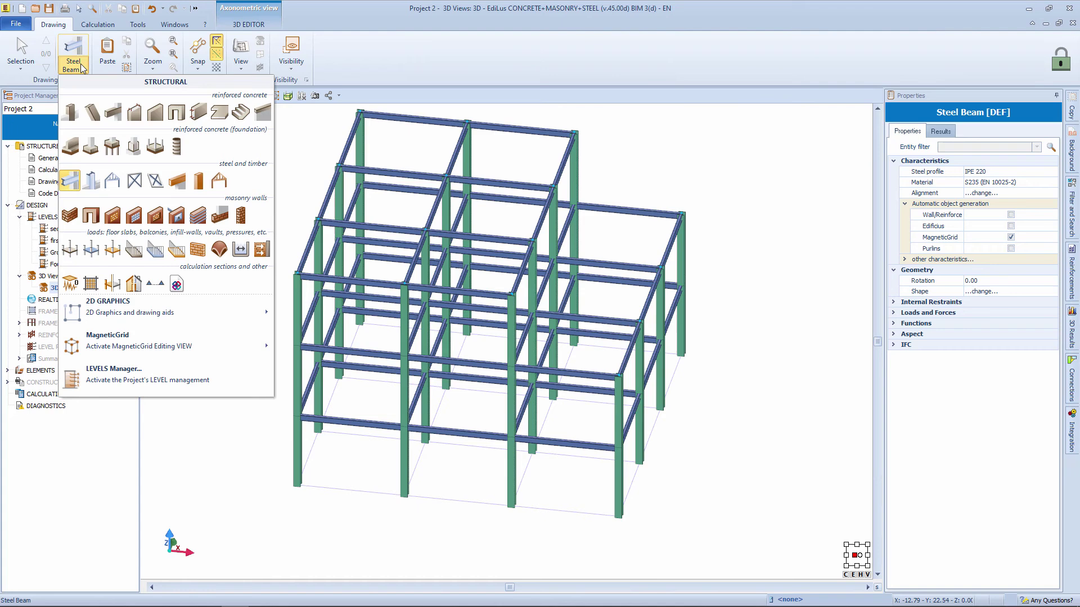
pyautogui.click(95, 151)
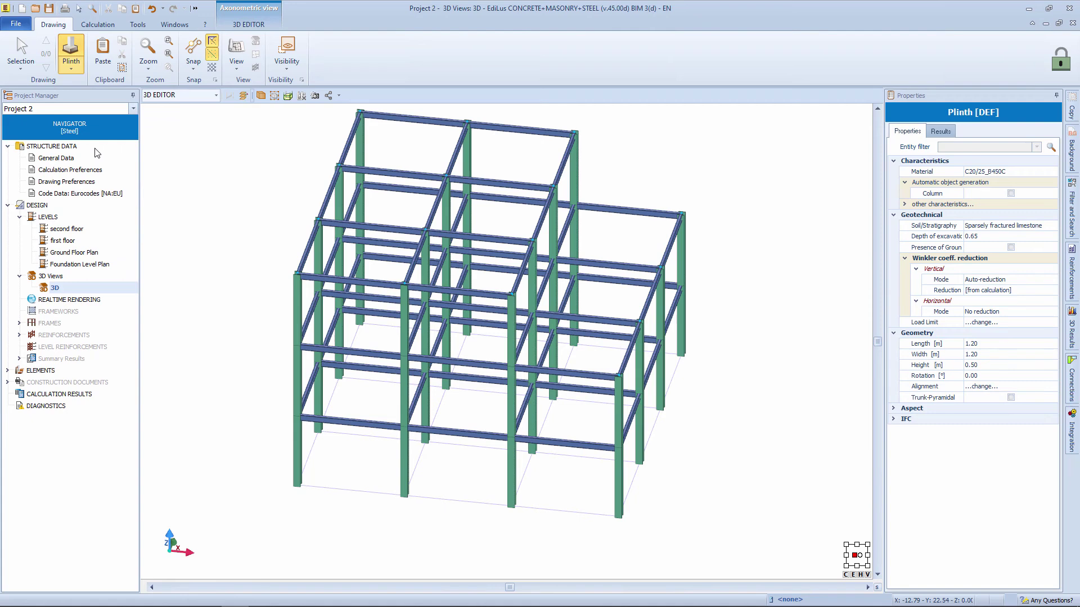
pyautogui.click(1011, 194)
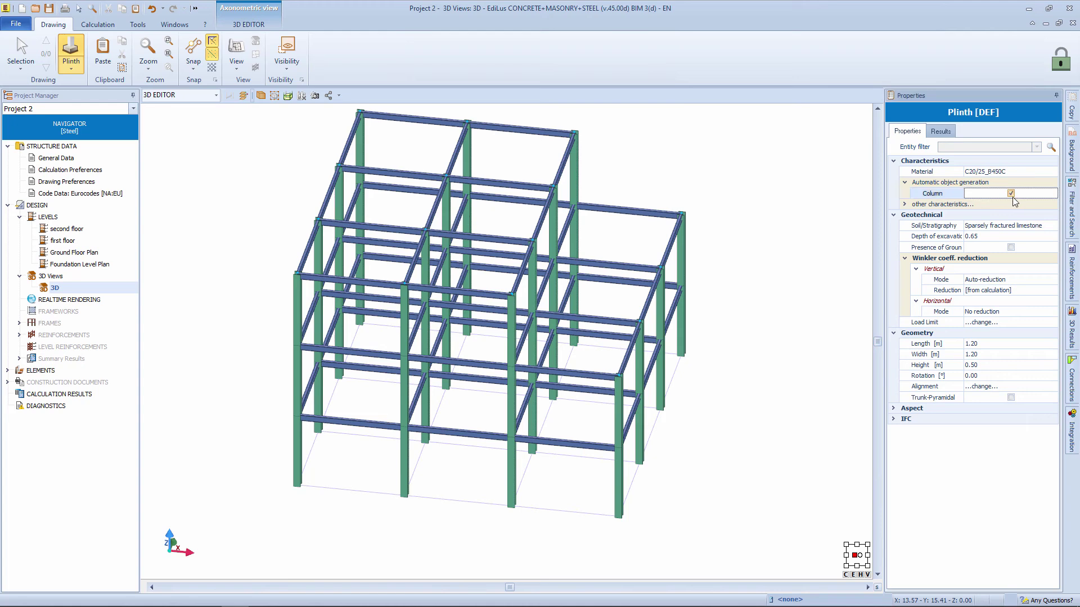
pyautogui.moveTo(540, 448); pyautogui.dragTo(545, 436, button='middle')
pyautogui.moveTo(238, 422); pyautogui.dragTo(748, 503)
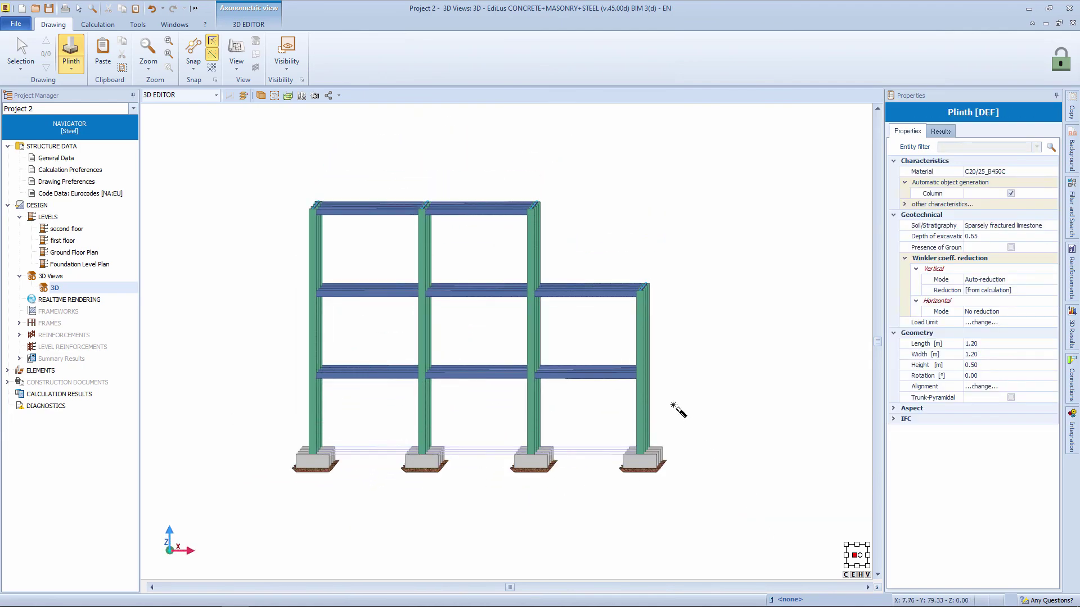
pyautogui.moveTo(673, 404); pyautogui.dragTo(658, 415, button='middle')
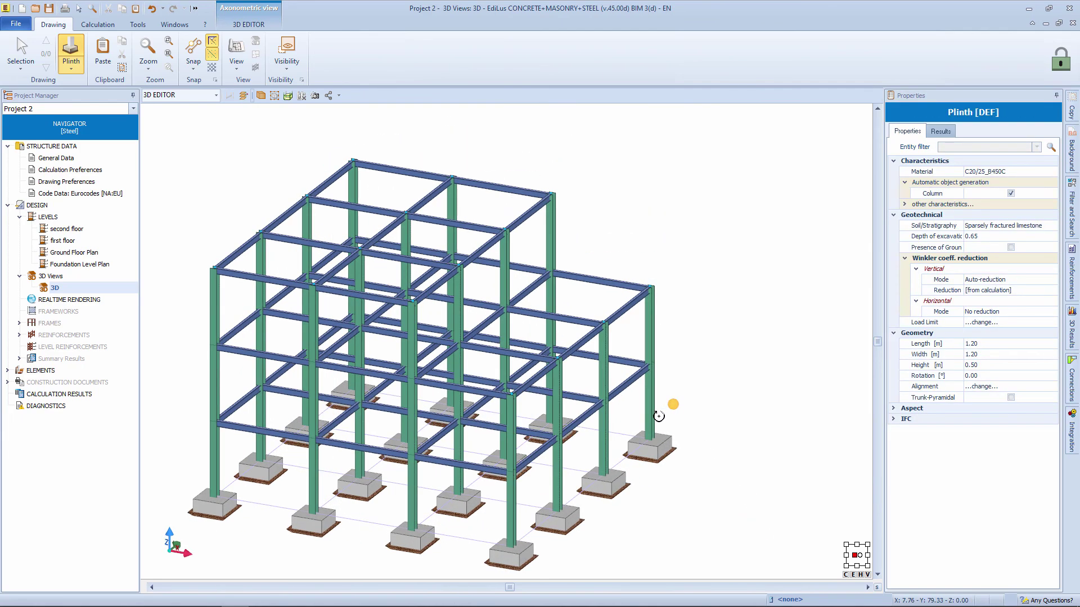
# - Generate 30x50 reinforced concrete beams between the plinths at foundation level using MagneticGrid automatic object generation
pyautogui.click(71, 66)
pyautogui.click(118, 114)
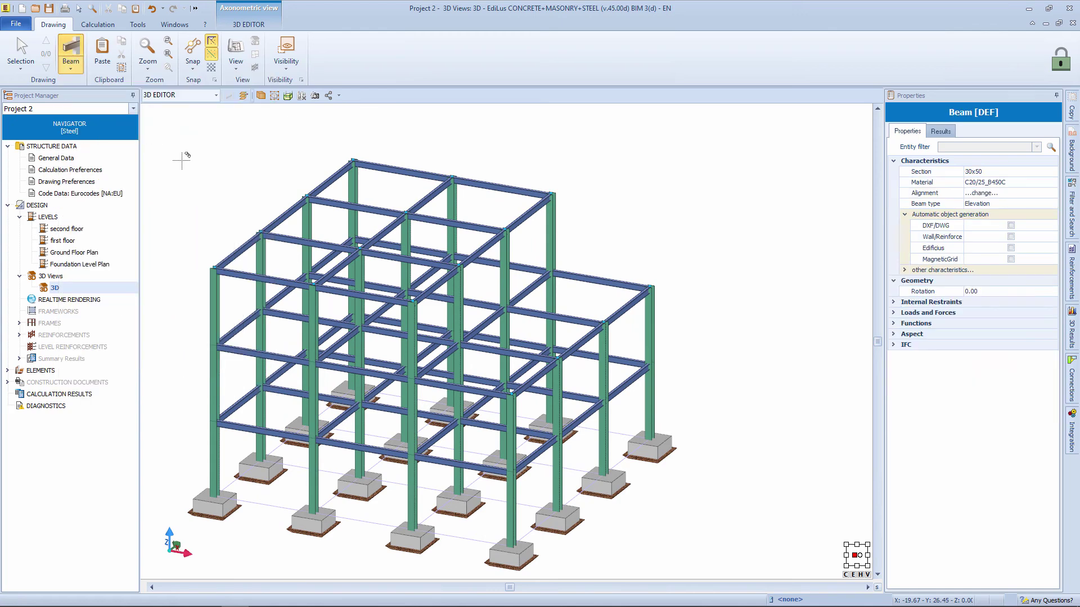
pyautogui.click(1011, 259)
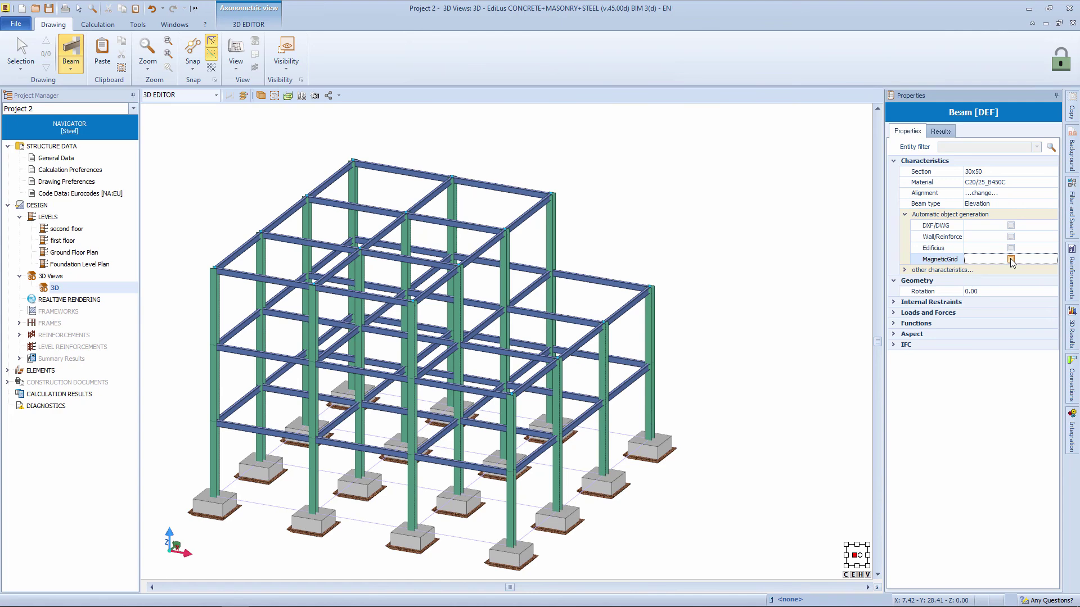
pyautogui.moveTo(684, 473); pyautogui.dragTo(702, 488, button='middle')
pyautogui.moveTo(701, 489); pyautogui.dragTo(262, 435)
pyautogui.moveTo(497, 332); pyautogui.dragTo(521, 332, button='middle')
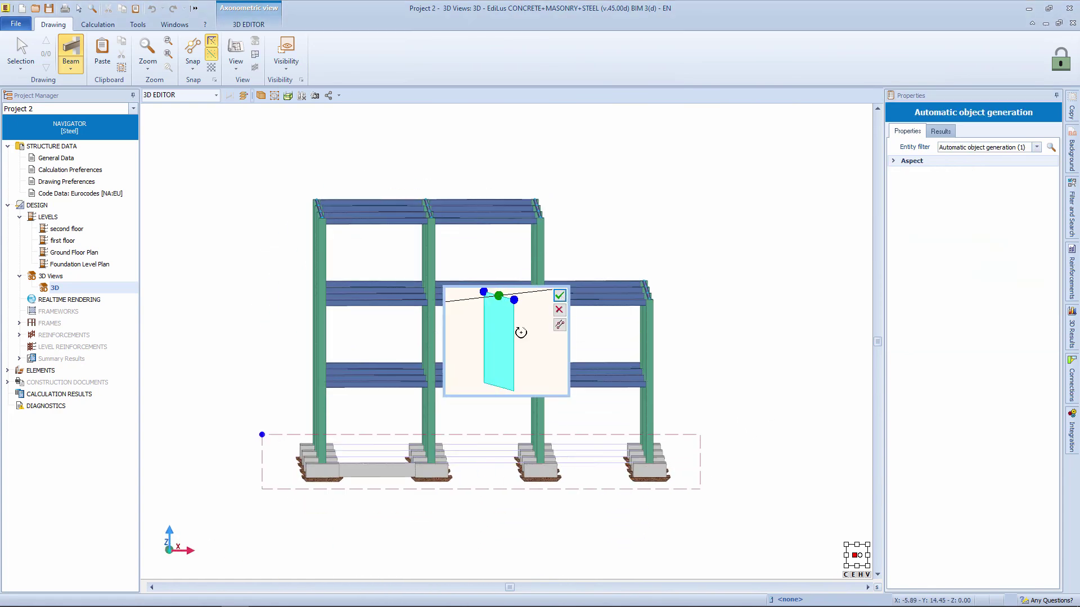
pyautogui.click(559, 296)
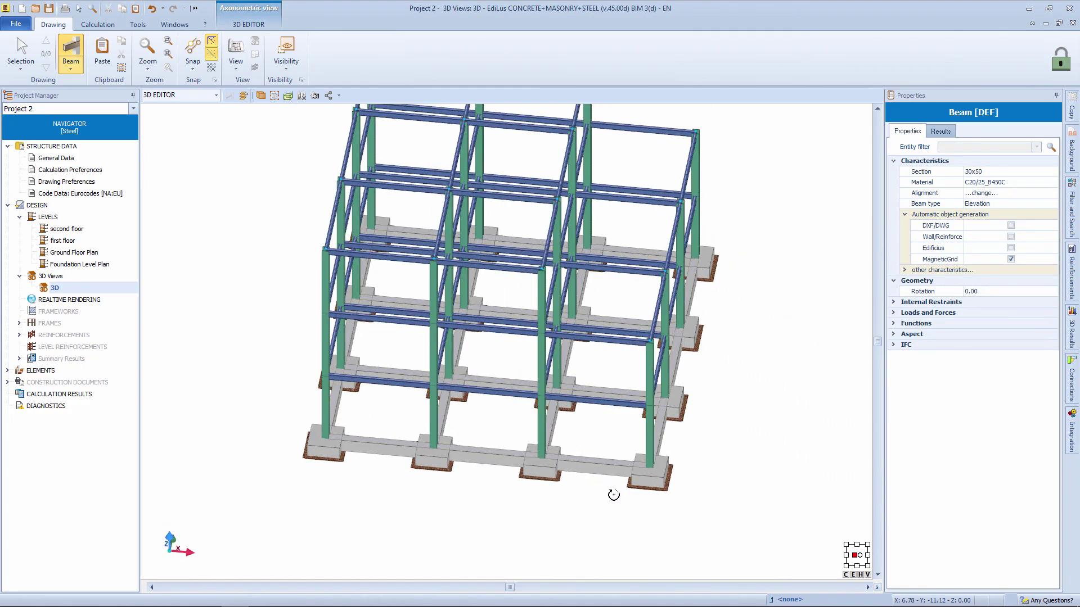
pyautogui.press('Escape')
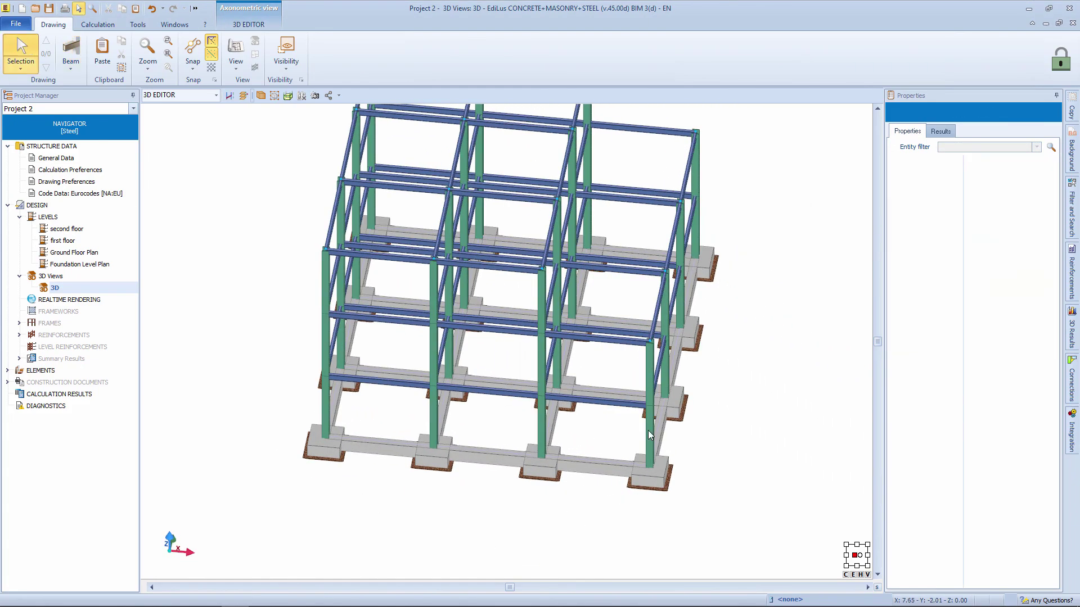
pyautogui.moveTo(648, 430); pyautogui.dragTo(581, 465, button='middle')
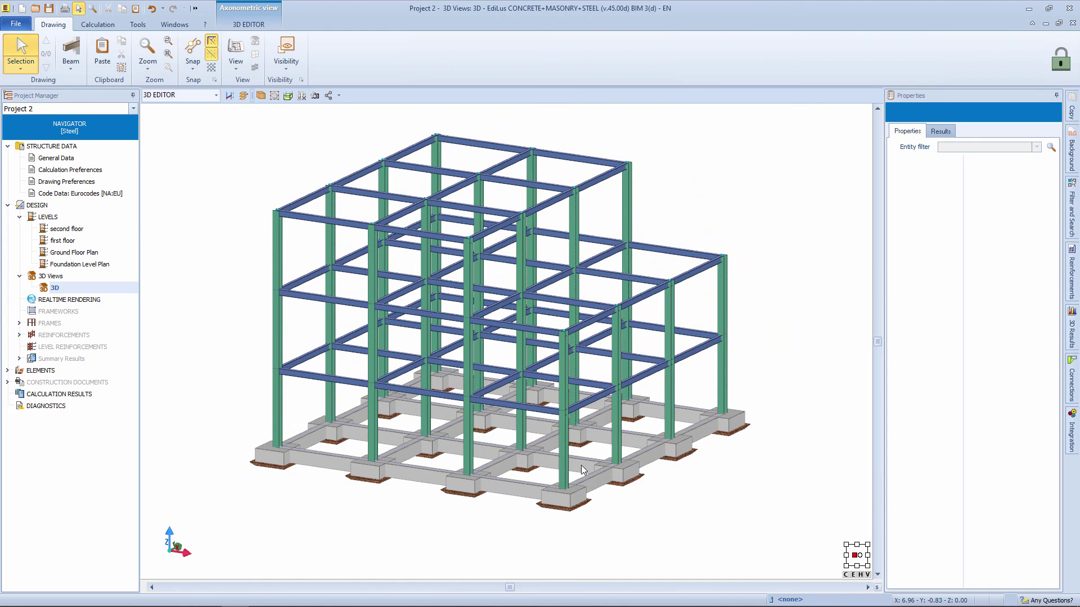
# - Place steel floor decks 12 cm thick in all nine bays of the first floor level
pyautogui.click(78, 241)
pyautogui.click(80, 68)
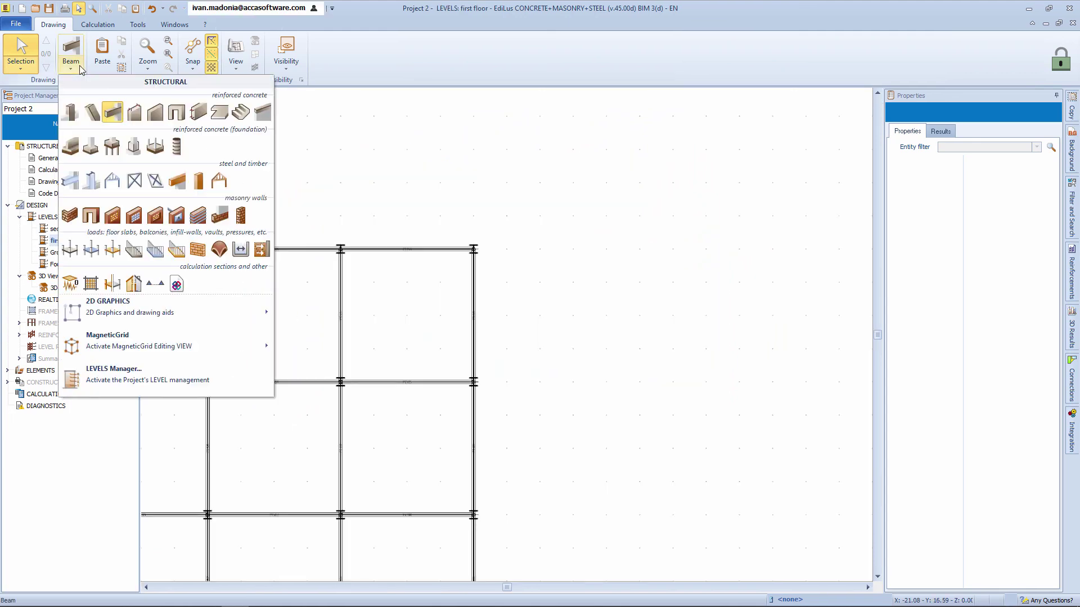
pyautogui.click(91, 249)
pyautogui.click(350, 481)
pyautogui.click(475, 233)
pyautogui.click(479, 437)
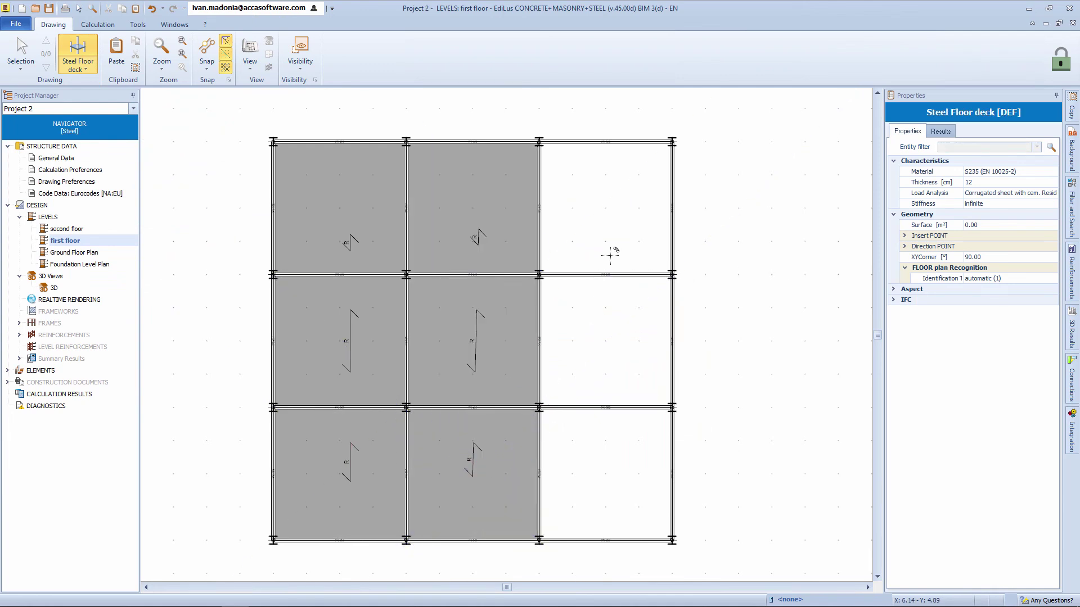
pyautogui.click(598, 219)
pyautogui.click(593, 489)
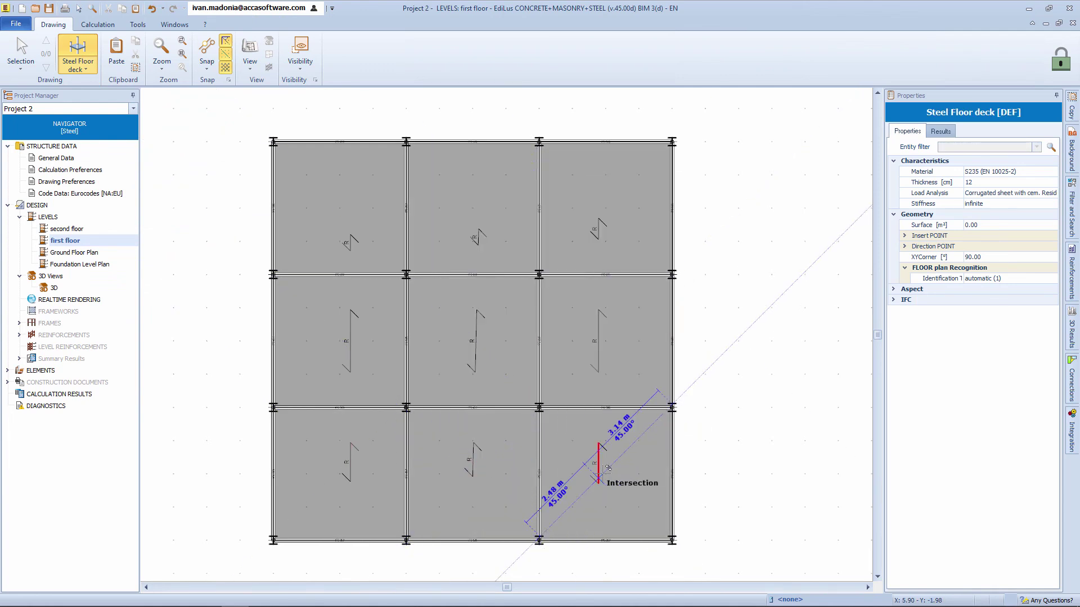
# - Place steel floor decks 12 cm thick in all six bays of the second floor level
pyautogui.click(70, 229)
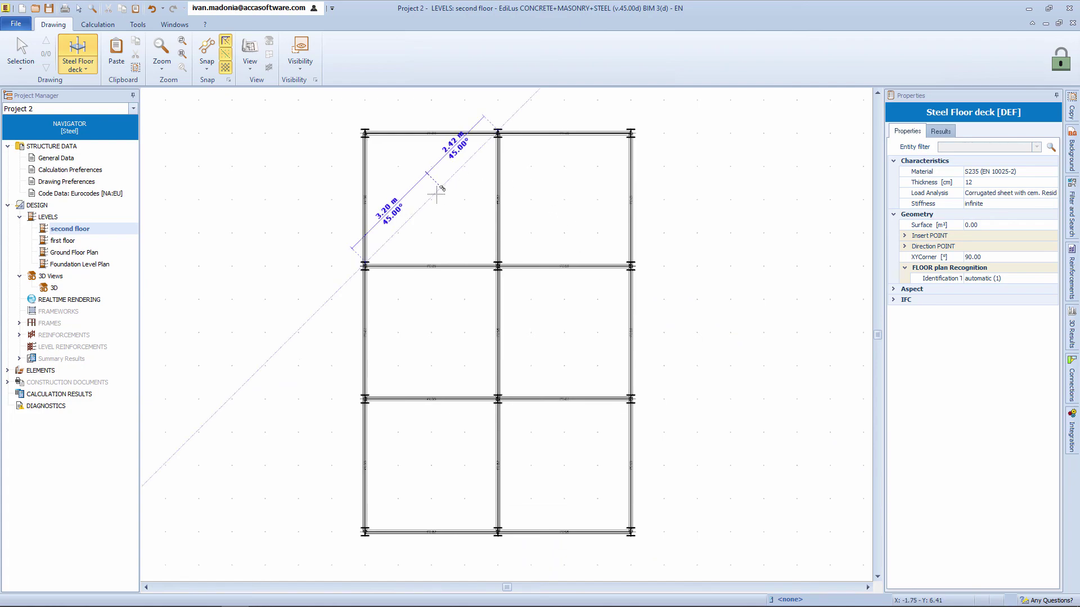
pyautogui.click(435, 213)
pyautogui.click(436, 465)
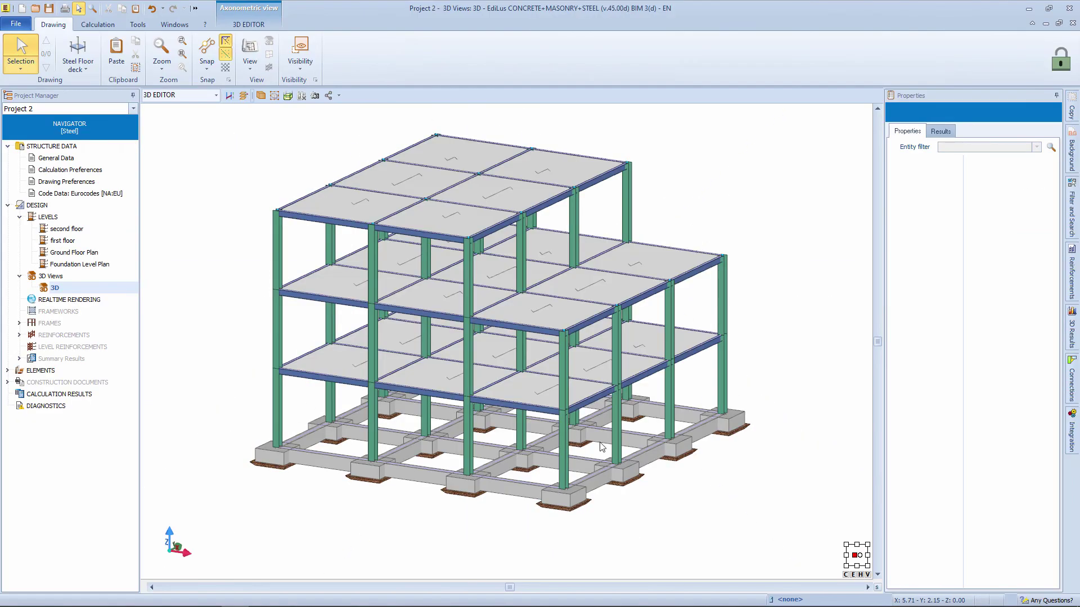